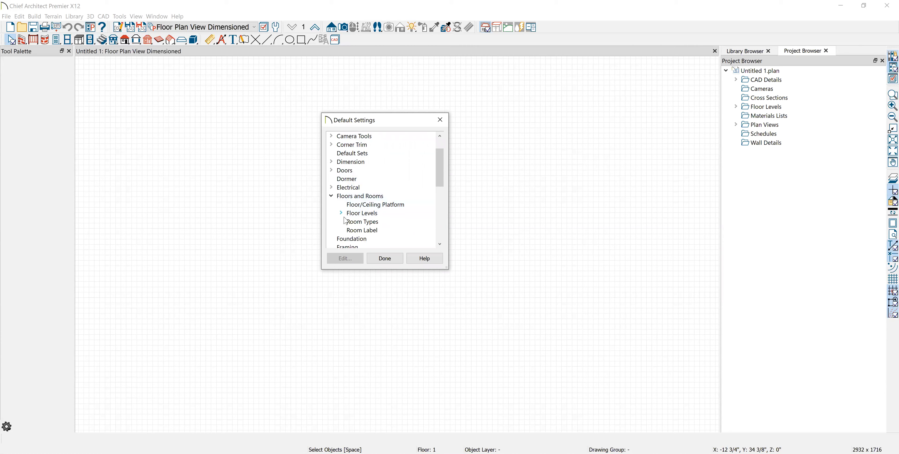
Accept the 1st Floor defaults with a 112" ceiling and close Default Settings
left_click(341, 214)
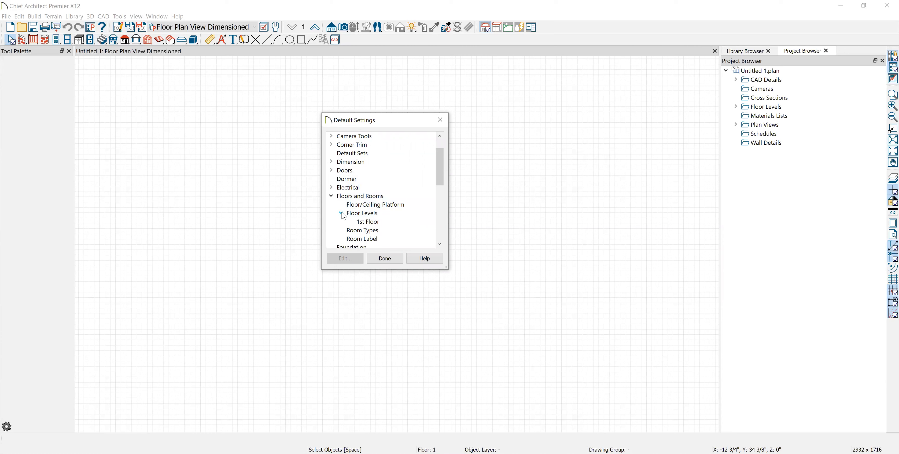
left_click(368, 224)
left_click(356, 264)
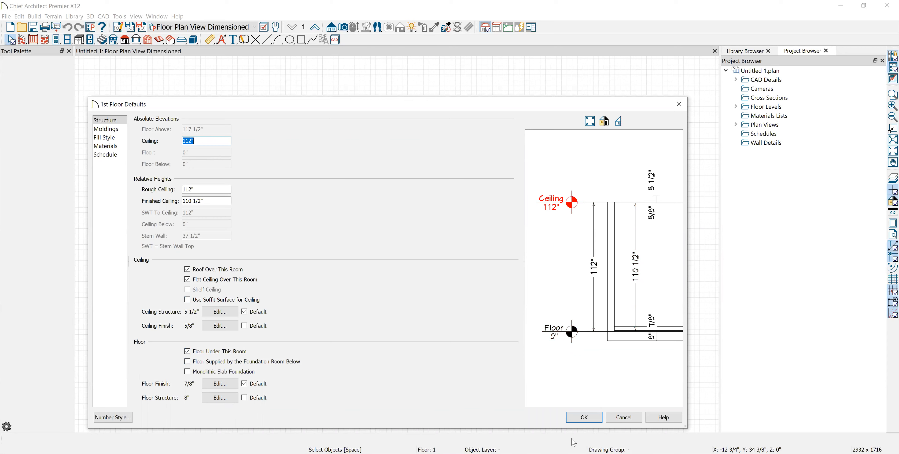
left_click(583, 418)
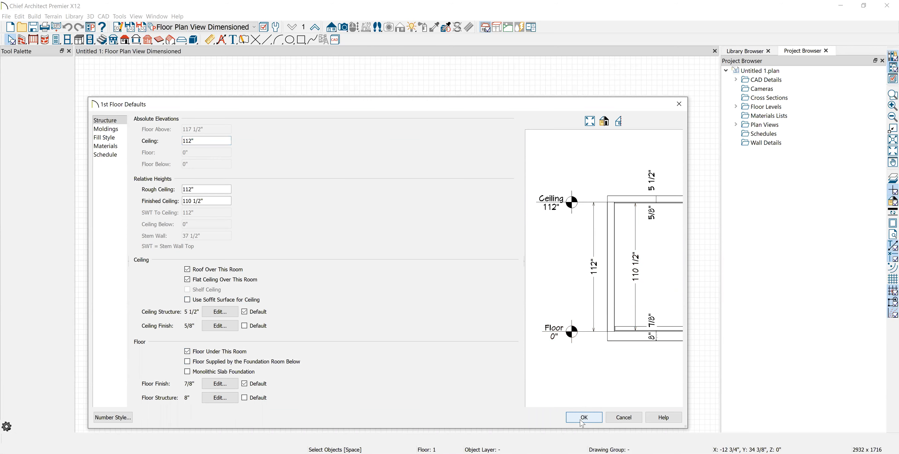
key("Return")
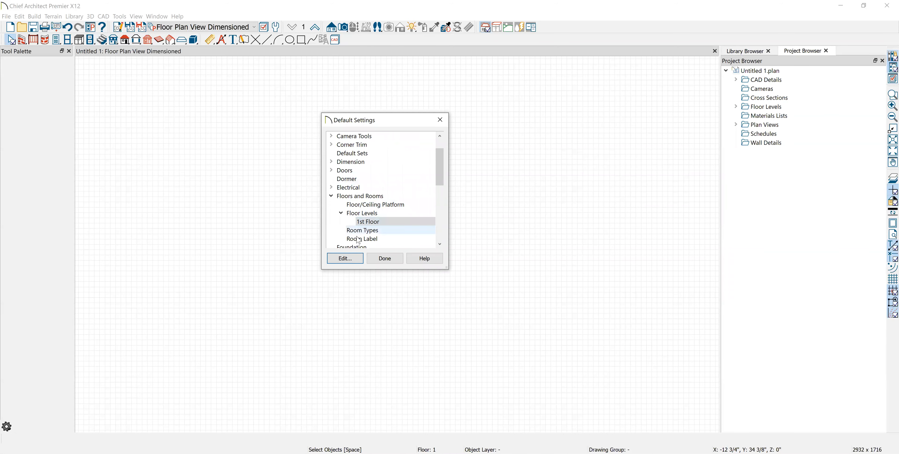
scroll(377, 223, "down", 3)
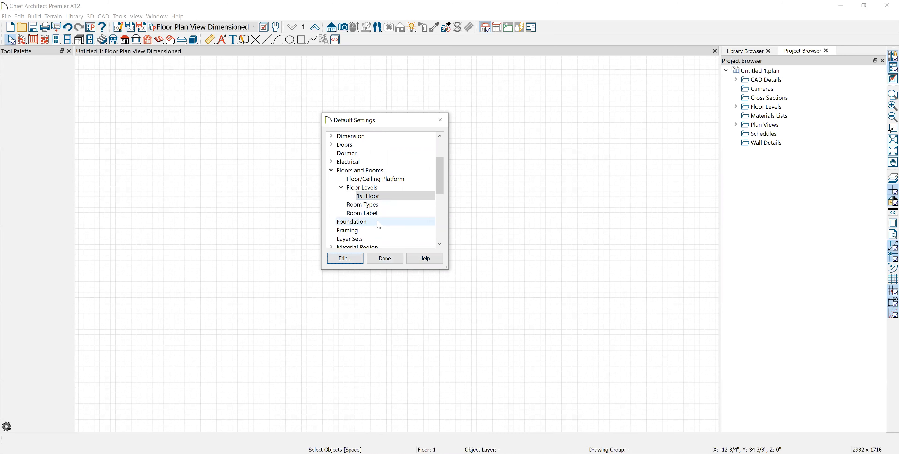
left_click(385, 258)
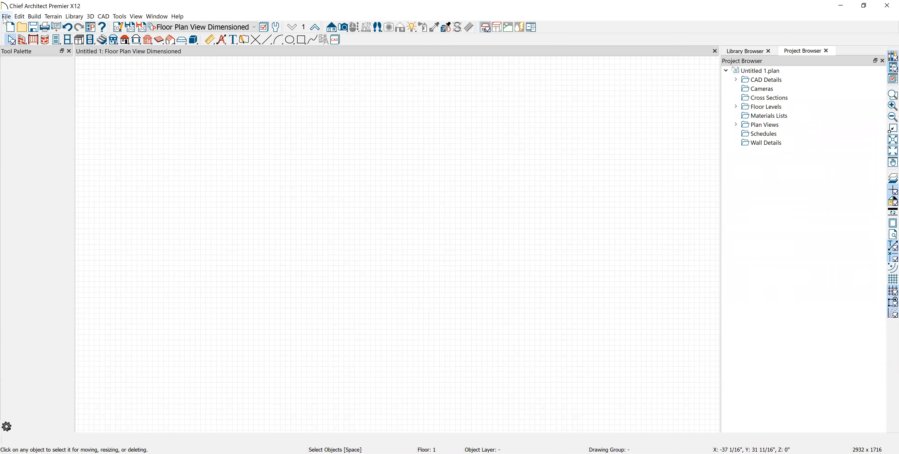
Start Import Drawing (DWG,DXF) and choose Newest tutorial.dwg from the OneDrive Desktop folder
left_click(6, 16)
mouse_move(63, 203)
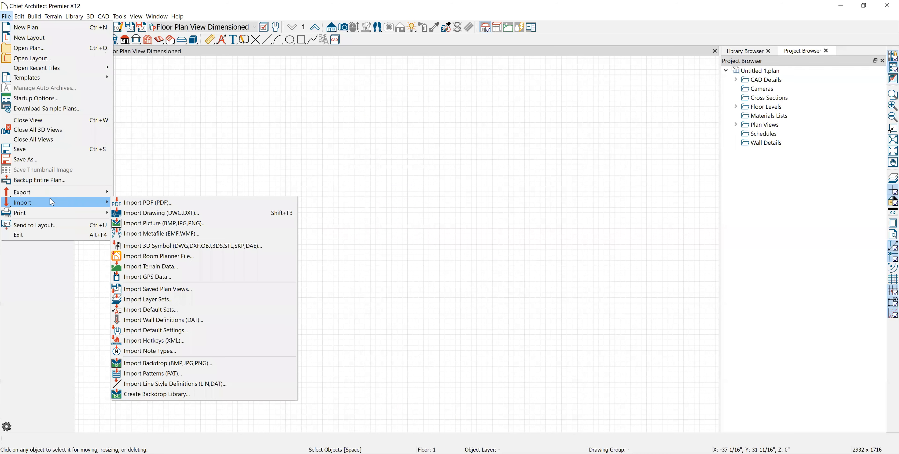
left_click(175, 215)
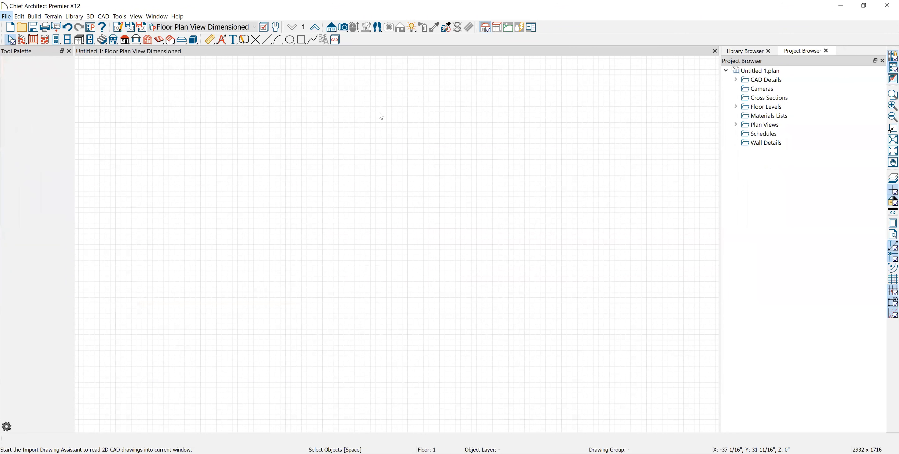
left_click(315, 277)
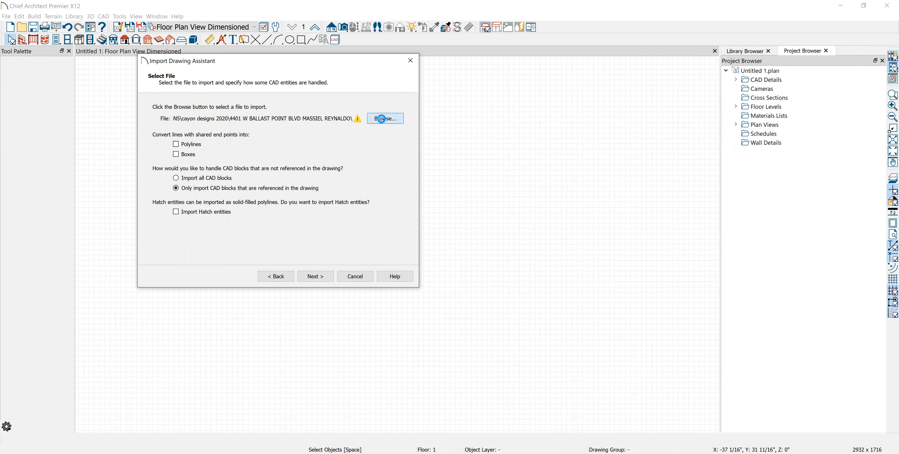
left_click(381, 118)
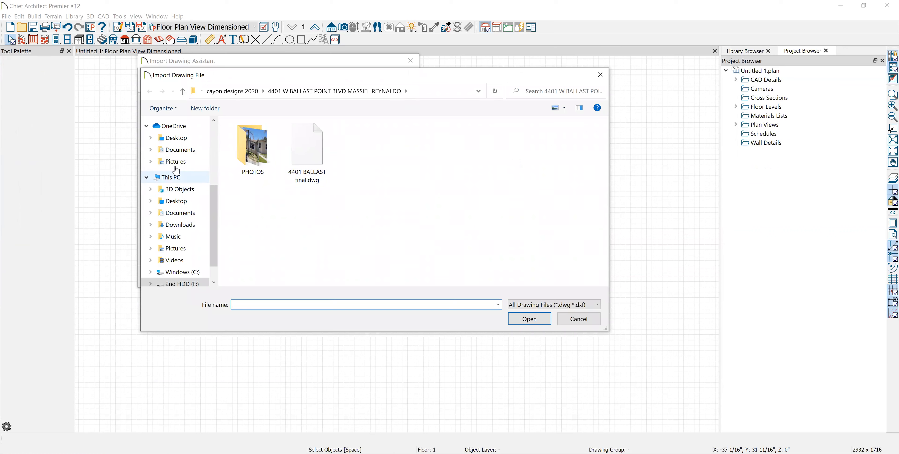
left_click(175, 138)
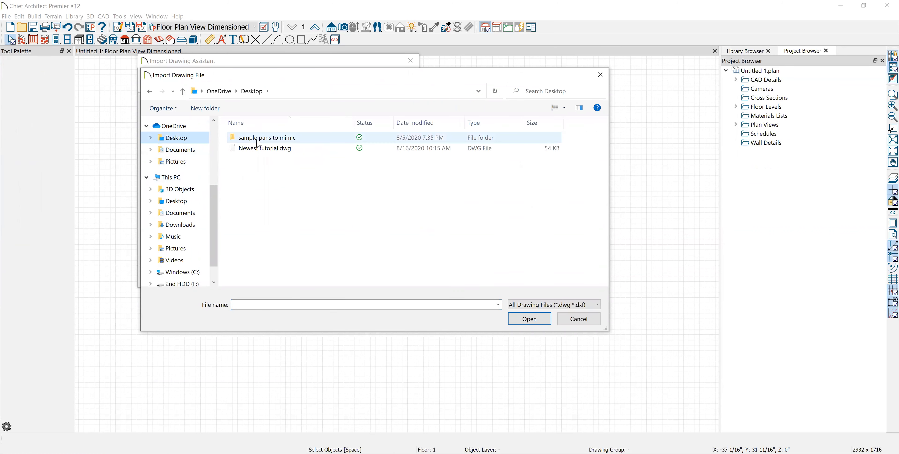
left_click(272, 150)
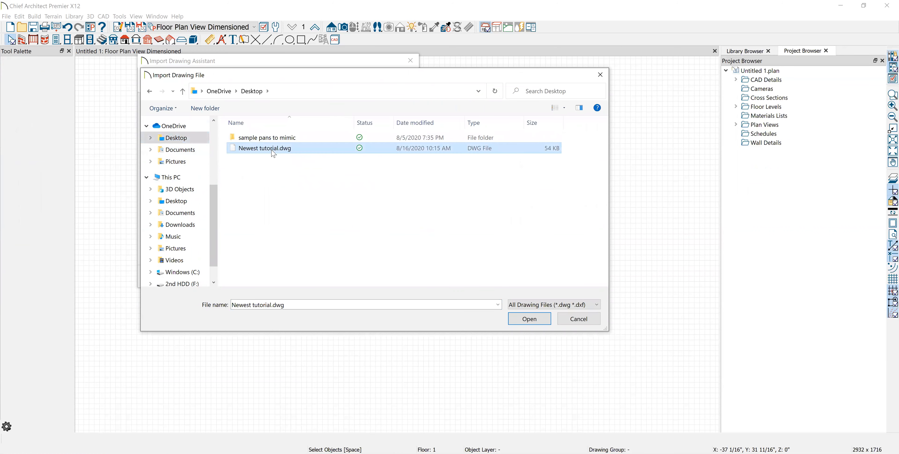
left_click(536, 322)
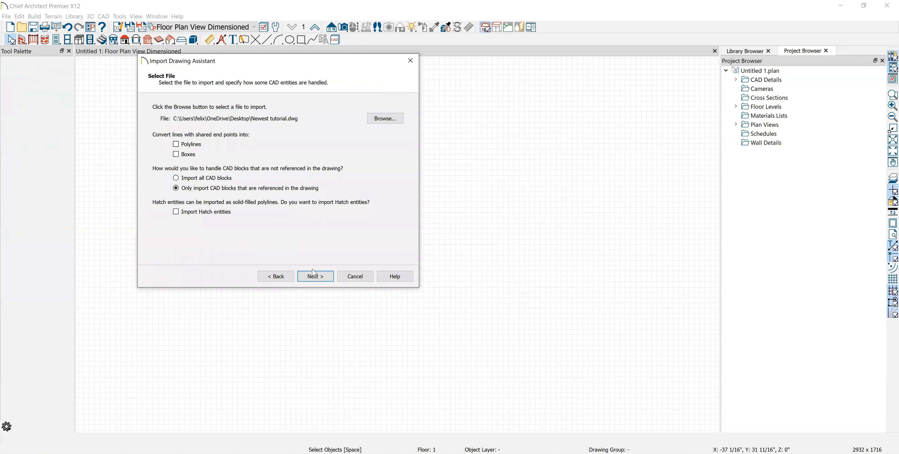
Keep all layers and the drawing units in the import assistant and finish the import
left_click(316, 277)
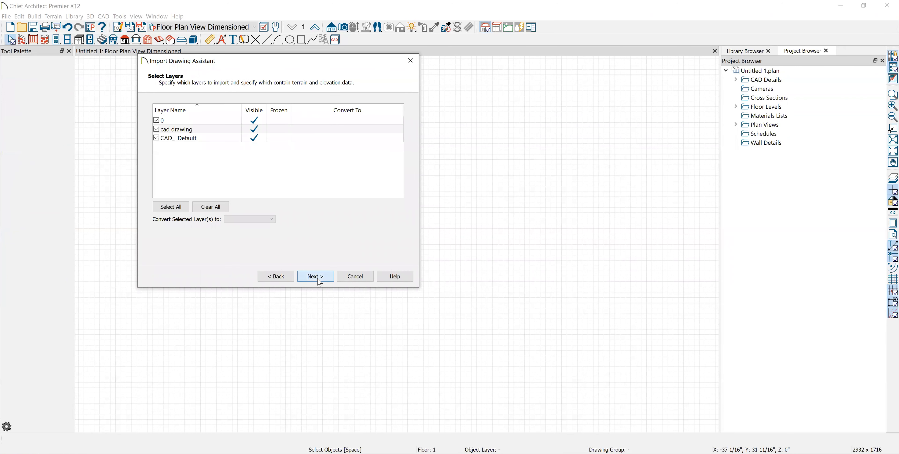
left_click(319, 278)
left_click(319, 278)
left_click(319, 278)
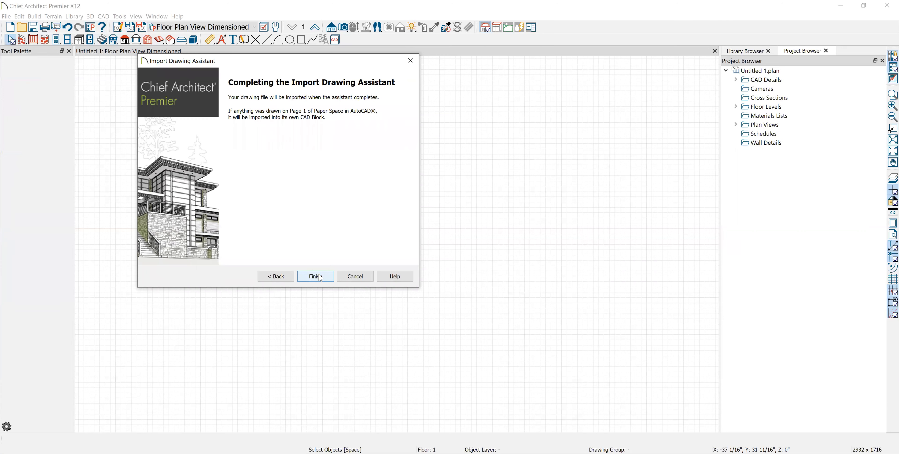
left_click(320, 276)
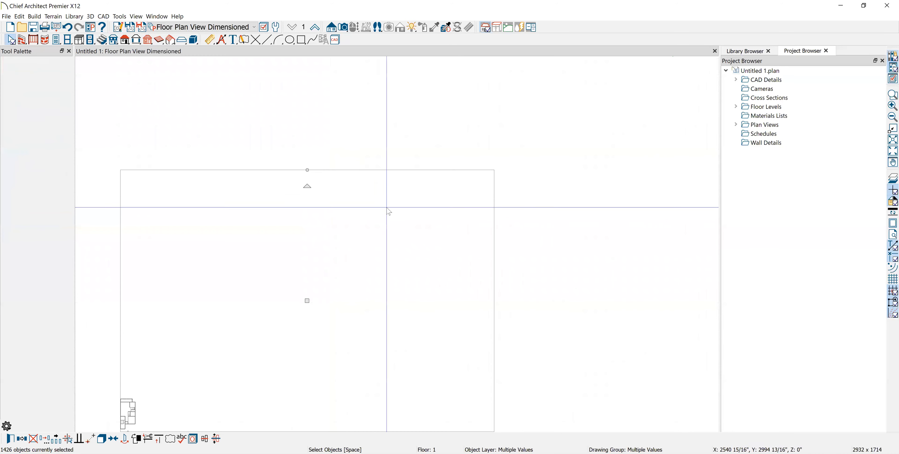
Bring the imported floor plan into view and inspect a couple of its lines
scroll(190, 363, "up", 8)
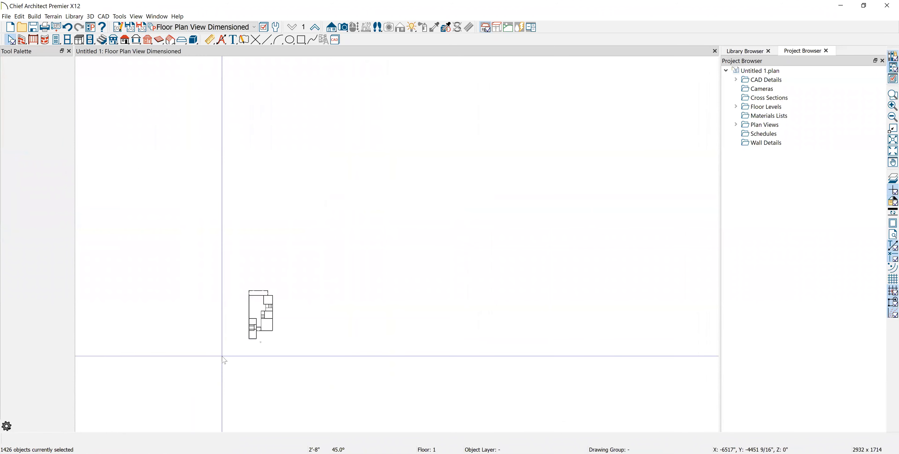
scroll(254, 252, "up", 5)
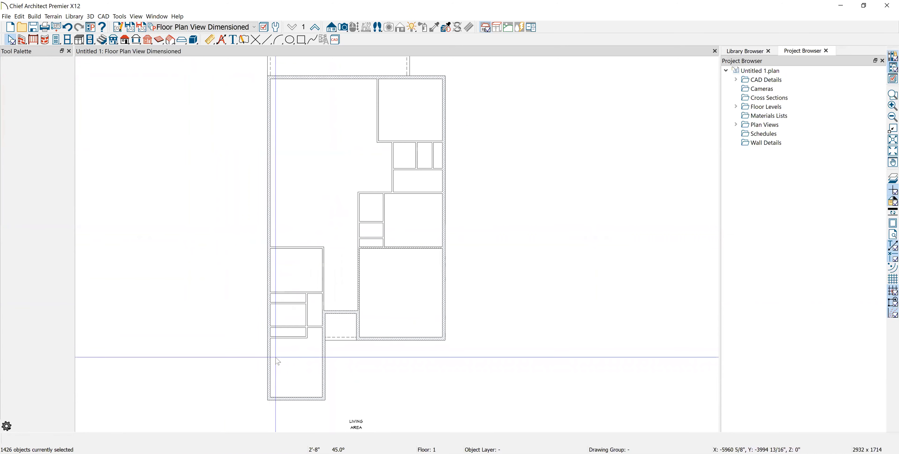
middle_click_drag(289, 359, 283, 331)
scroll(283, 344, "up", 3)
scroll(283, 346, "down", 3)
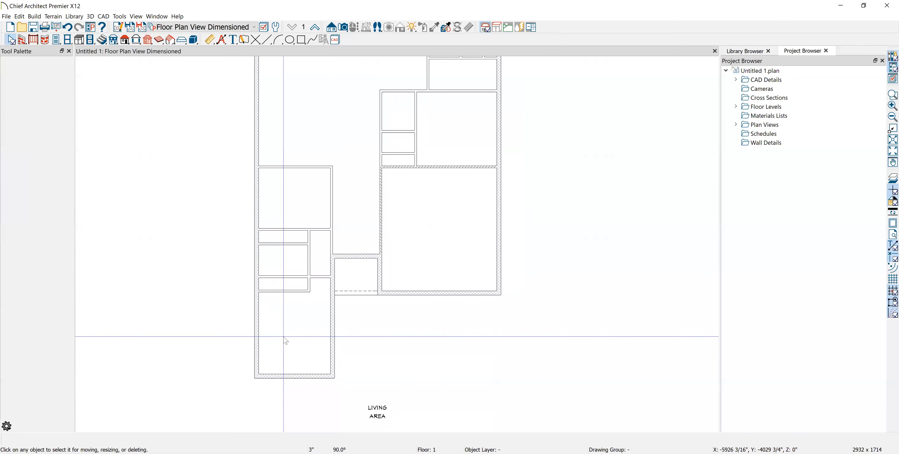
left_click(270, 214)
left_click(268, 188)
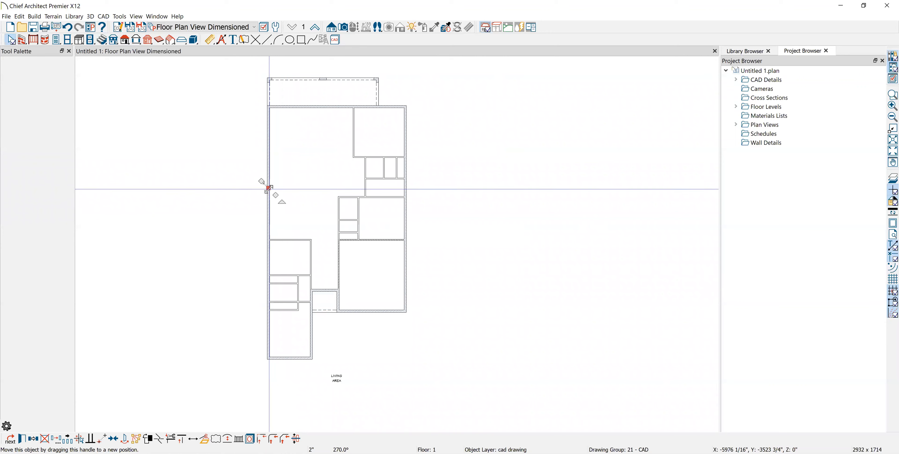
left_click(311, 182)
scroll(258, 175, "up", 1)
scroll(255, 183, "down", 1)
middle_click_drag(255, 183, 257, 161)
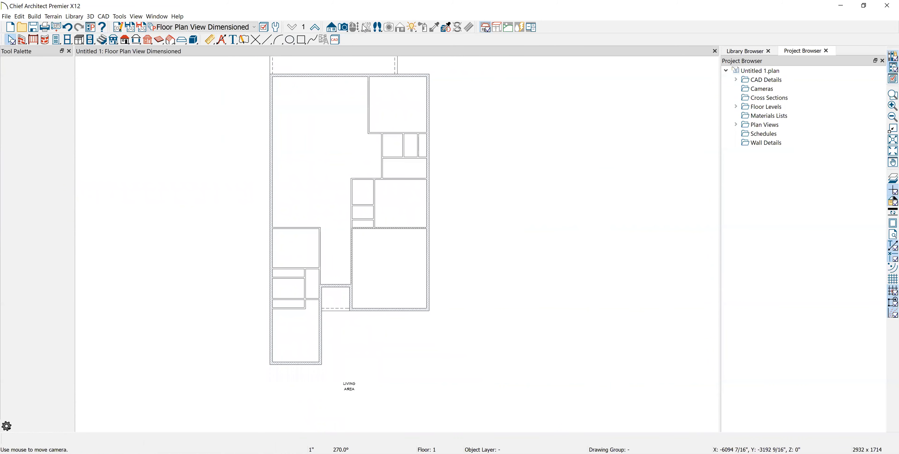
Preview the plan briefly in a Full Camera 3D view, then close it
left_click(342, 27)
left_click_drag(200, 399, 244, 325)
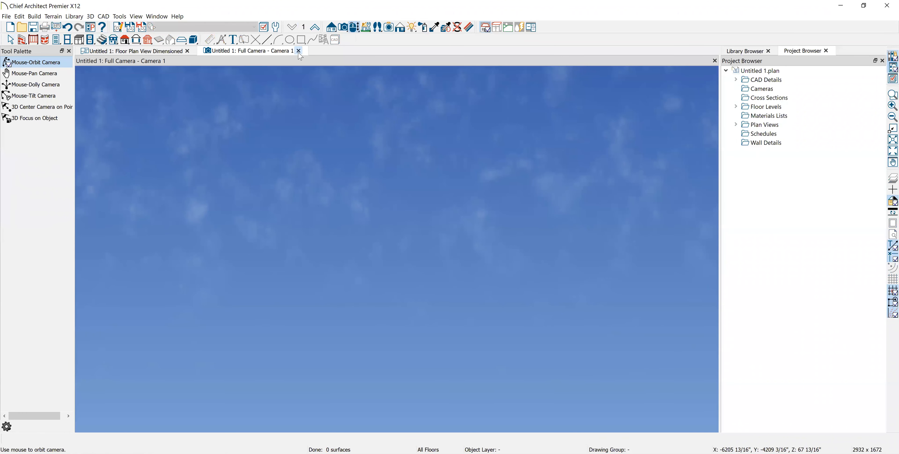
left_click(299, 51)
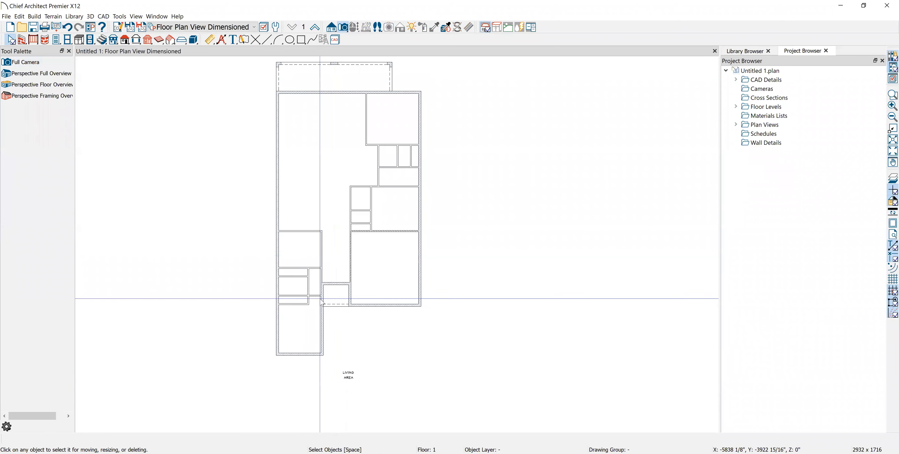
Marquee-select the entire imported floor plan of 1425 CAD objects
middle_click_drag(329, 266, 328, 280)
scroll(302, 295, "up", 3)
scroll(334, 314, "down", 3)
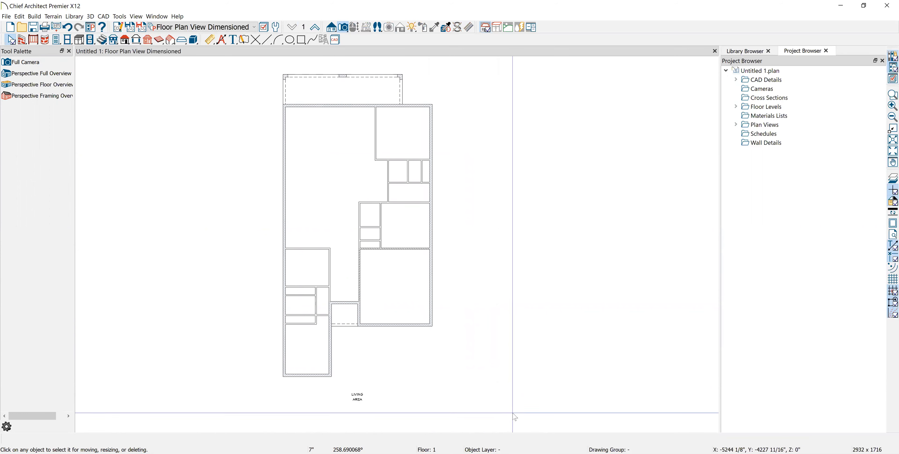
left_click_drag(513, 407, 196, 66)
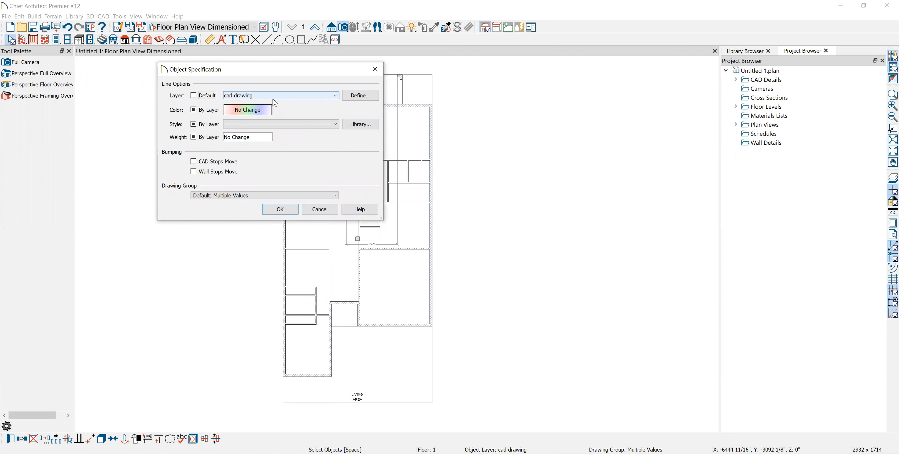
Copy the cad drawing layer as 'cad drawings' and assign the 1425 imported objects to it
left_click(355, 97)
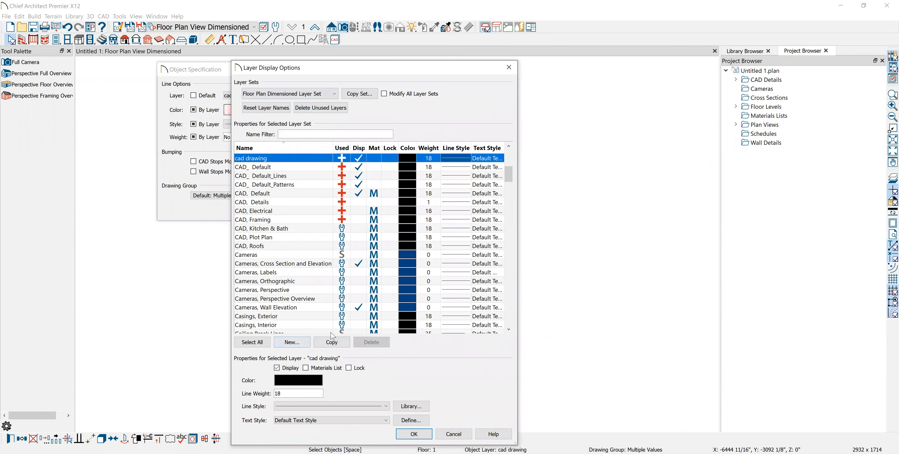
left_click(323, 339)
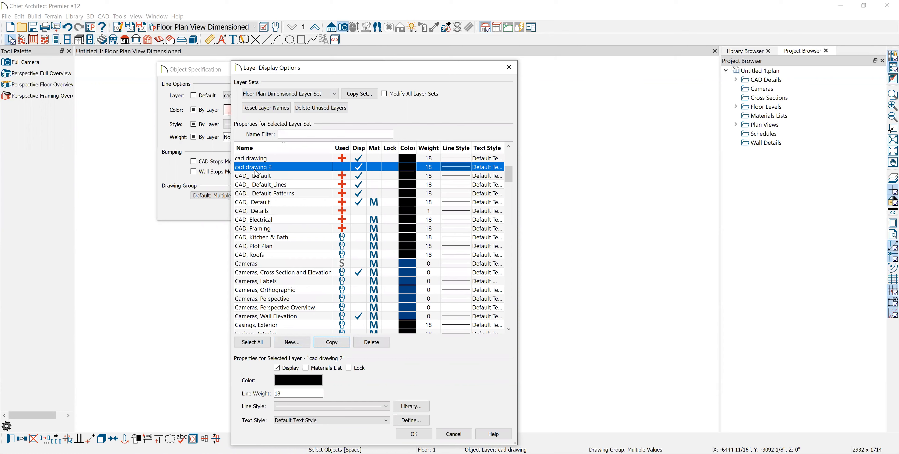
left_click(272, 170)
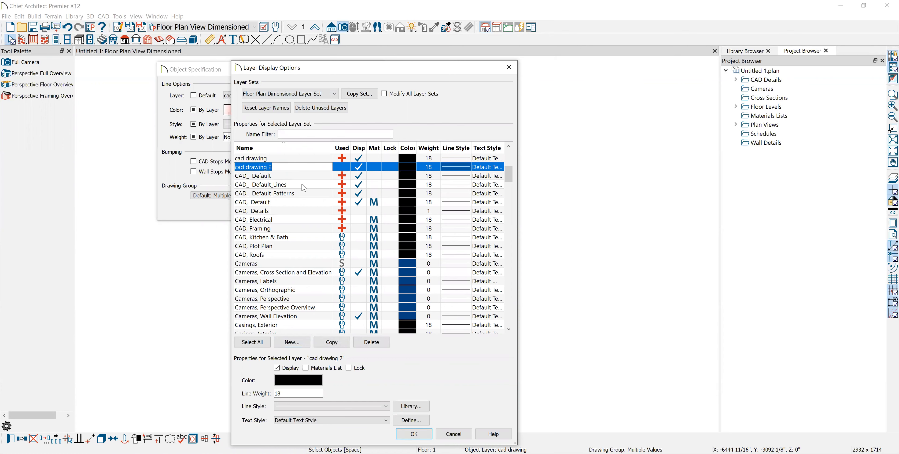
type("ca")
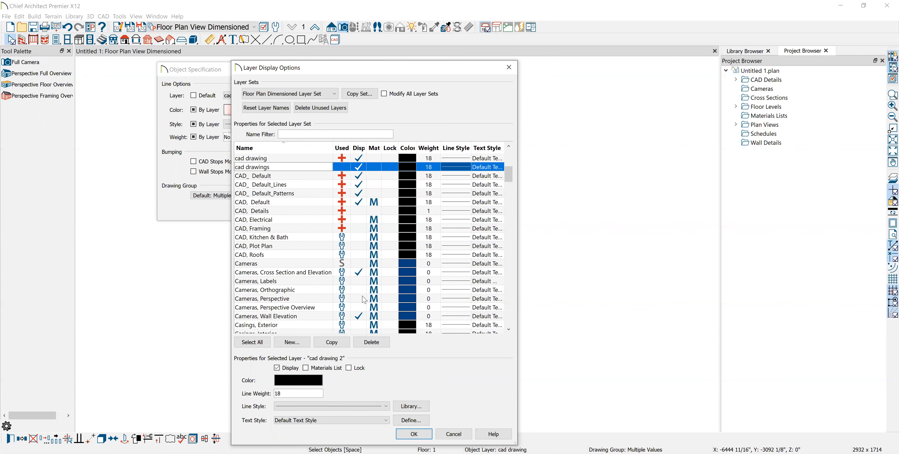
key("Return")
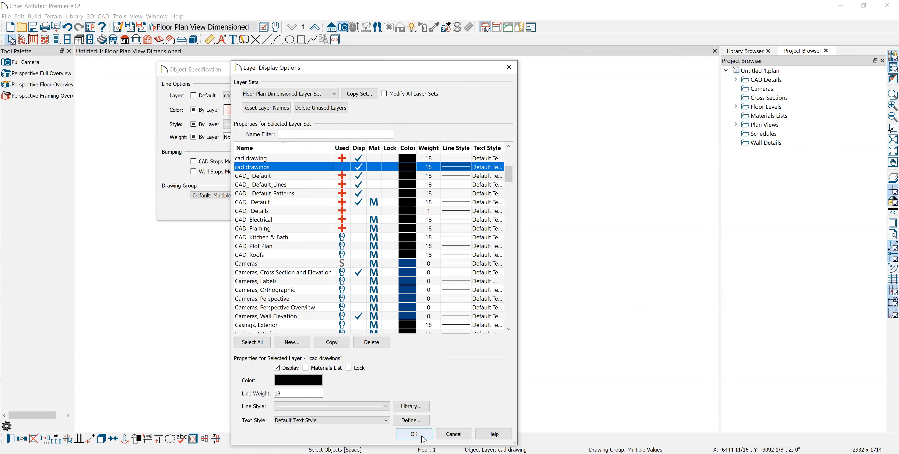
left_click(414, 434)
left_click(281, 210)
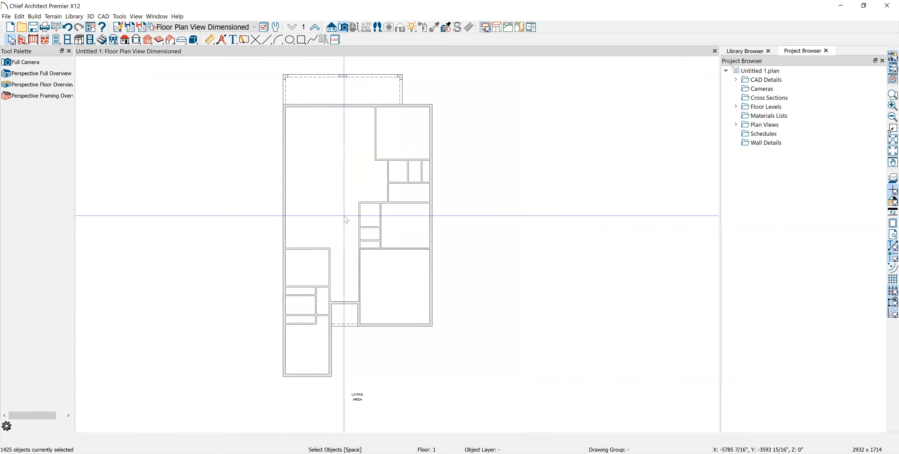
Draw a 12'-8" straight exterior wall along the lower-left room's bottom edge
left_click(505, 328)
scroll(506, 328, "up", 4)
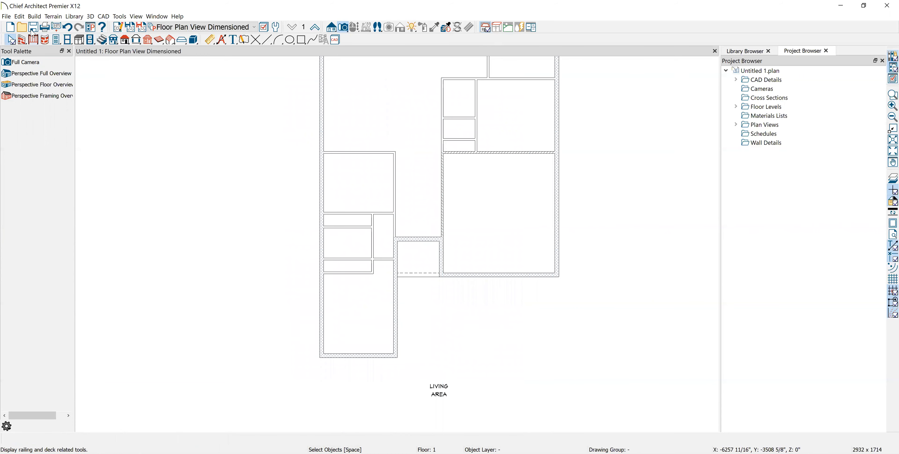
left_click(22, 40)
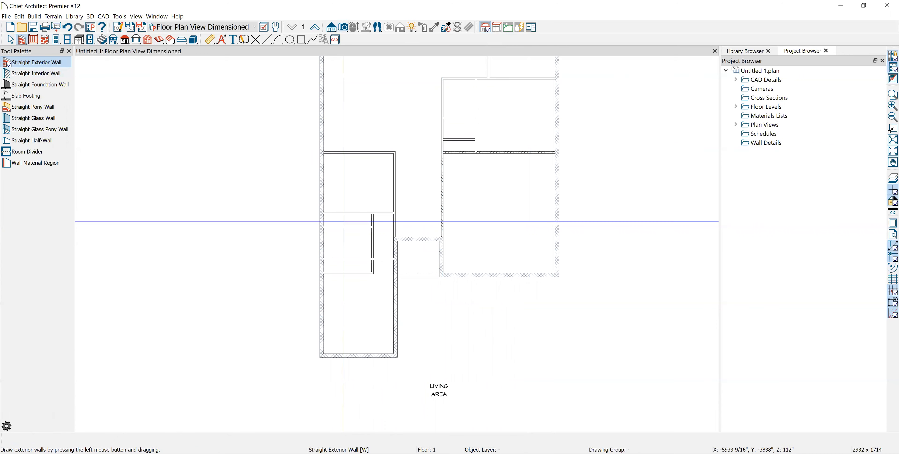
scroll(427, 262, "up", 6)
middle_click_drag(388, 365, 493, 343)
scroll(493, 342, "up", 3)
left_click_drag(468, 353, 196, 353)
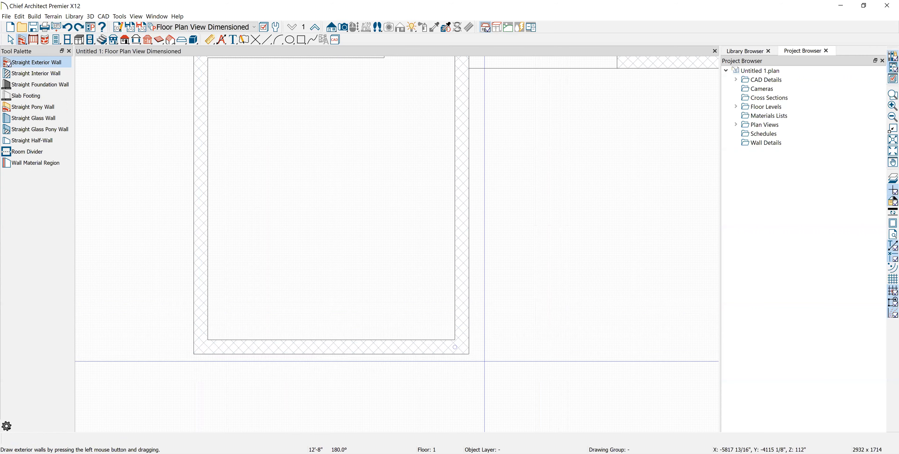
key("space")
left_click(455, 350)
left_click(560, 269)
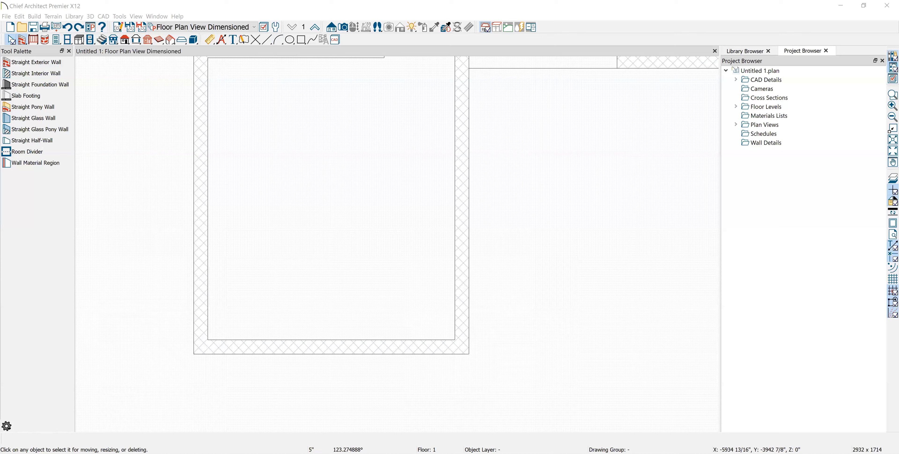
Set the exterior wall default type to 8" CMU (block) 2" Int. Wall
left_click(276, 30)
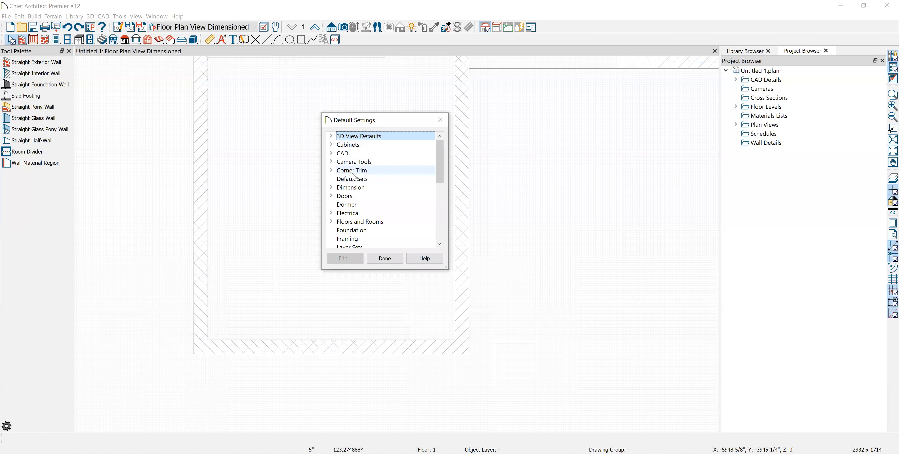
scroll(349, 185, "down", 5)
left_click(331, 221)
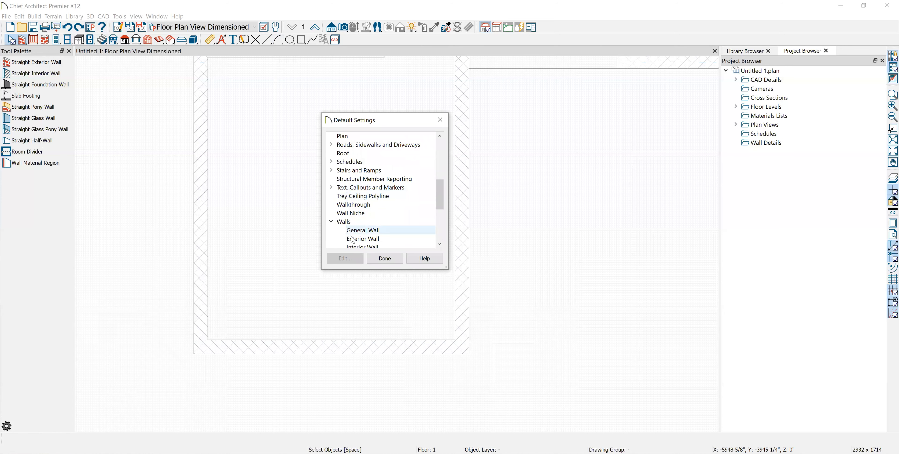
left_click(361, 239)
left_click(352, 260)
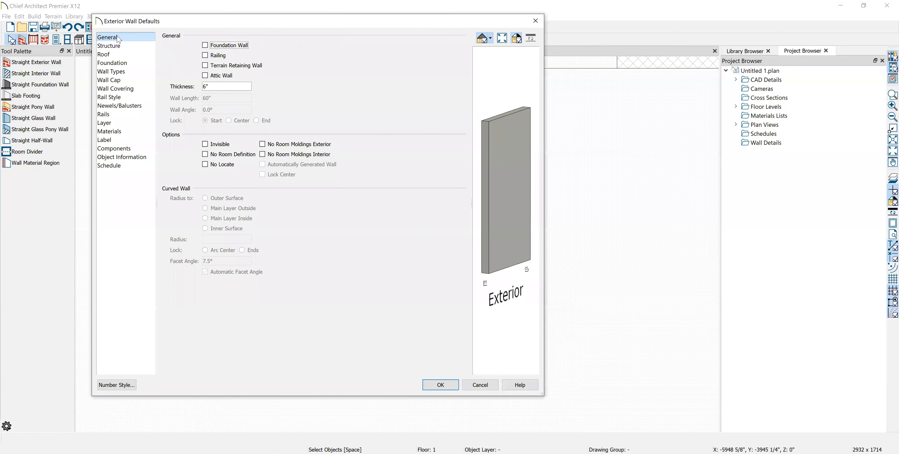
left_click(115, 72)
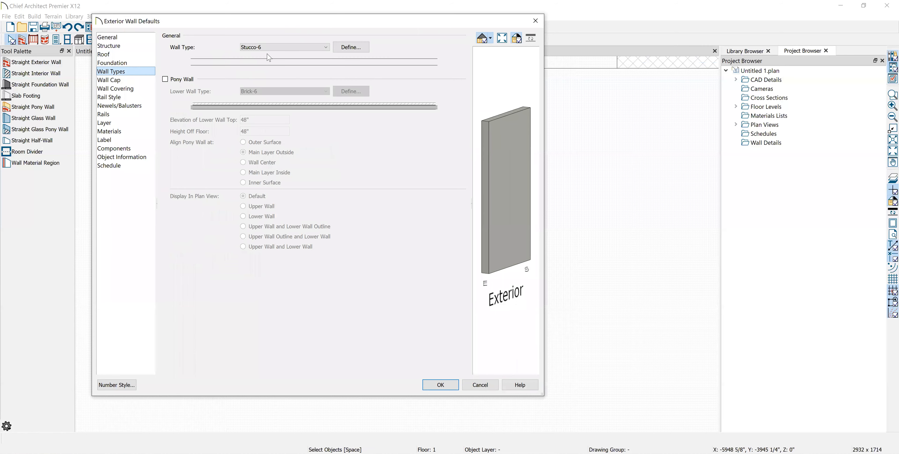
left_click(280, 49)
scroll(271, 84, "up", 5)
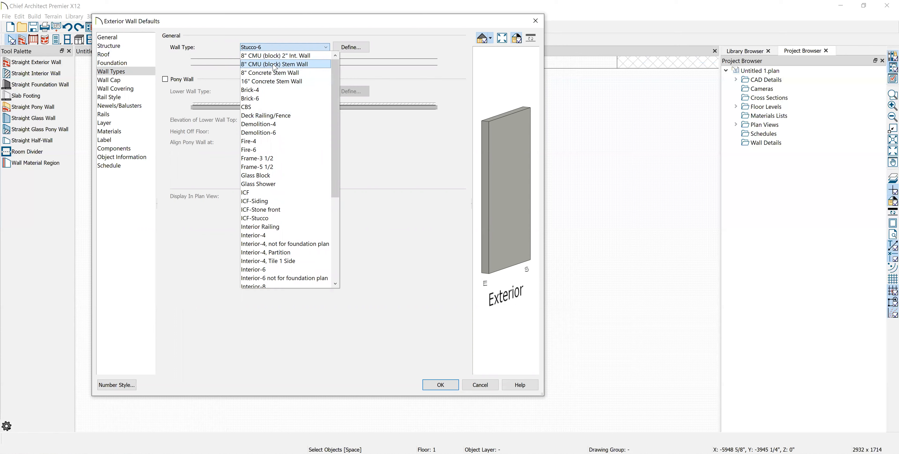
left_click(273, 57)
left_click(441, 385)
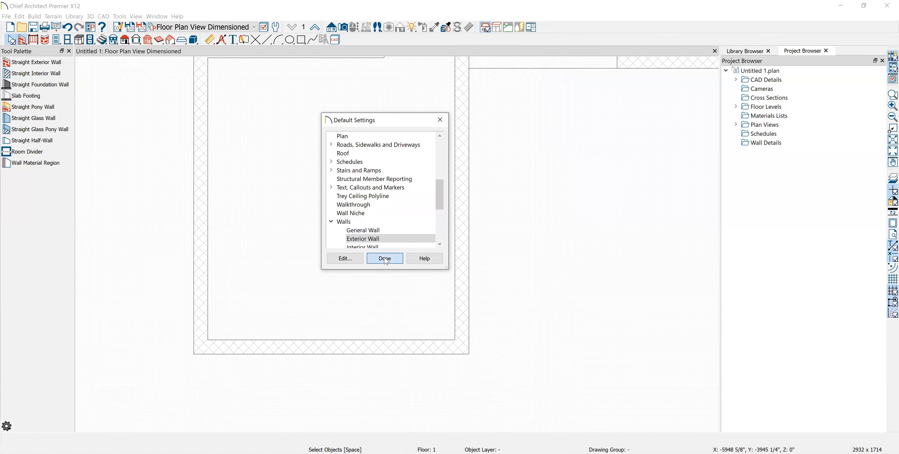
left_click(385, 258)
Draw exterior walls leftward from the room corner and up the plan's left side
left_click(35, 62)
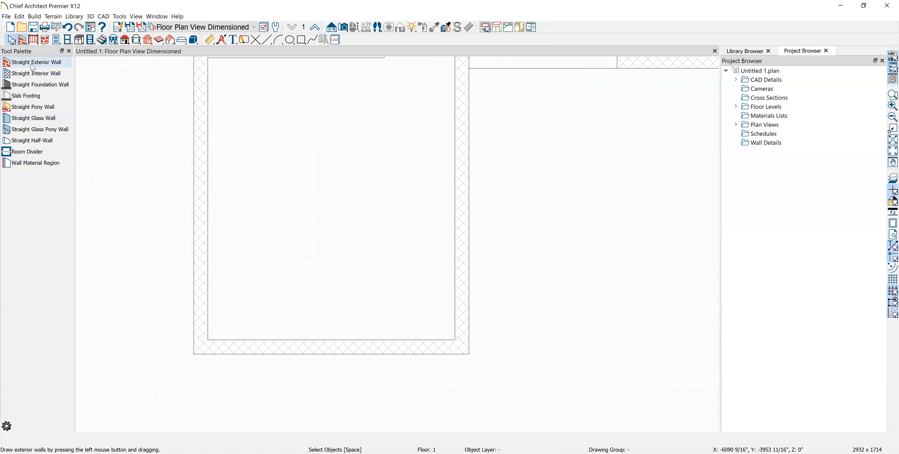
left_click_drag(468, 352, 196, 362)
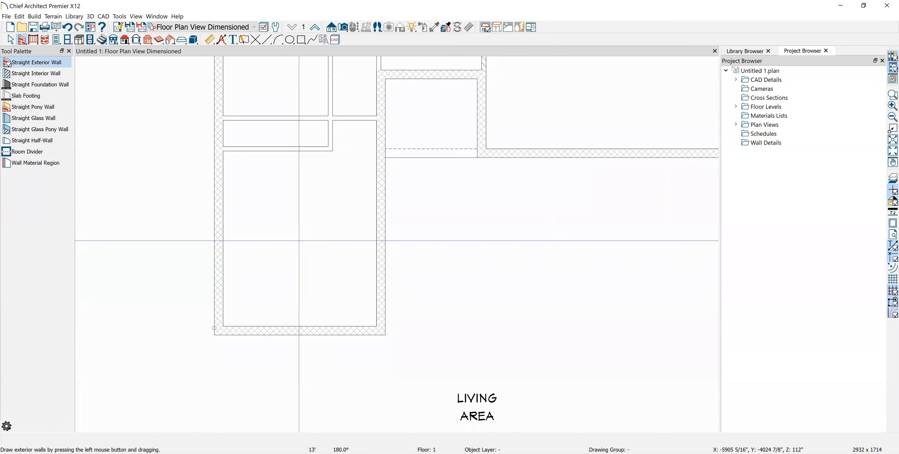
scroll(306, 319, "down", 4)
middle_click_drag(310, 211, 300, 249)
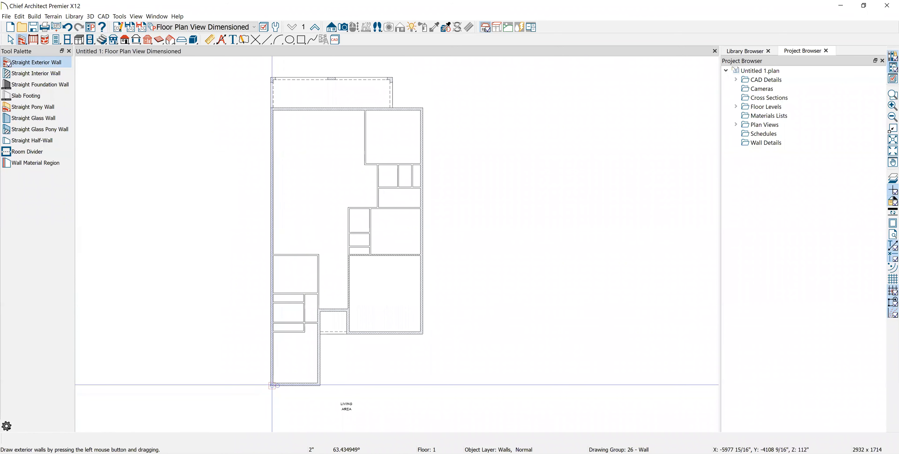
left_click_drag(271, 384, 272, 78)
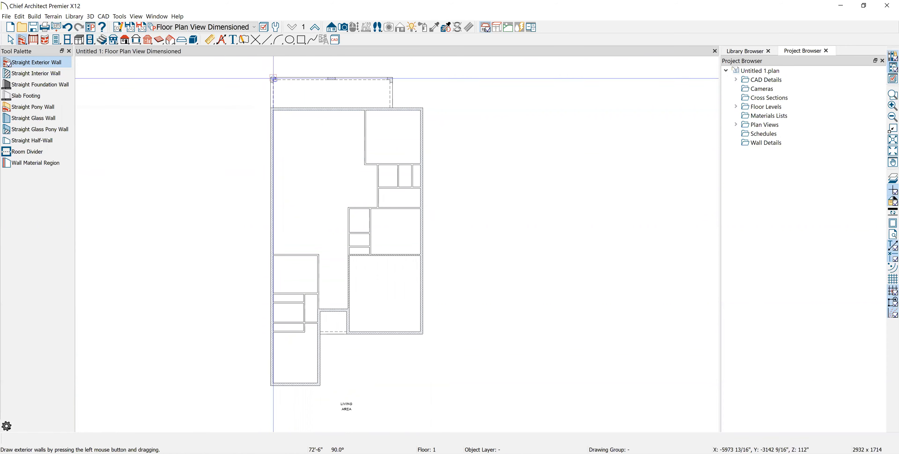
scroll(276, 87, "up", 3)
scroll(299, 139, "up", 2)
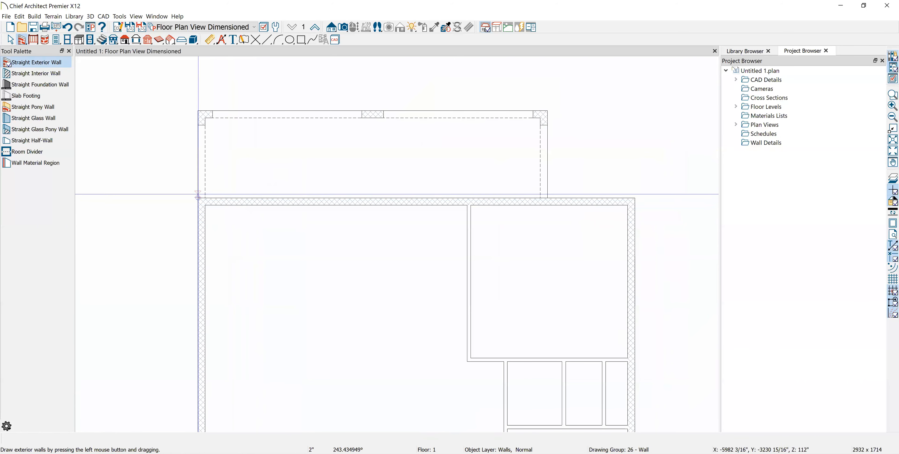
Draw the top exterior wall across the plan and the right wall down its side
left_click_drag(197, 201, 635, 202)
scroll(635, 202, "down", 1)
middle_click_drag(639, 205, 363, 33)
scroll(401, 78, "down", 5)
middle_click_drag(409, 110, 425, 153)
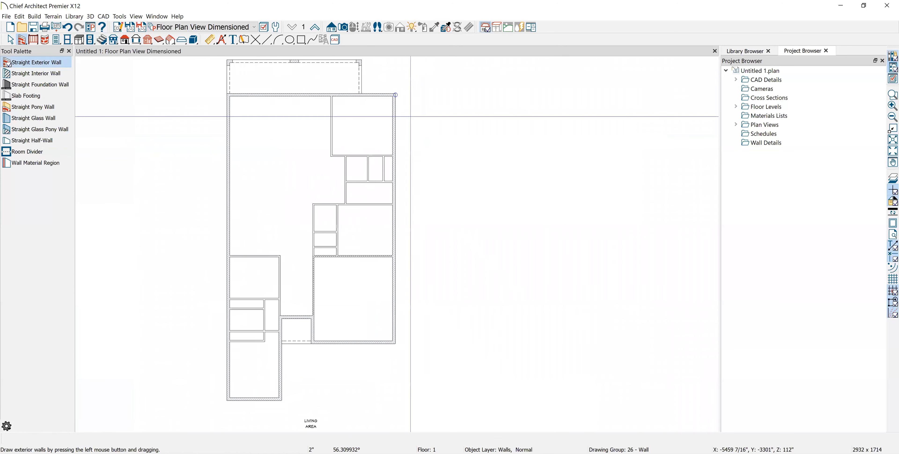
mouse_move(397, 96)
left_mouse_down()
mouse_move(407, 256)
mouse_move(398, 351)
mouse_move(395, 343)
mouse_move(326, 334)
left_mouse_up()
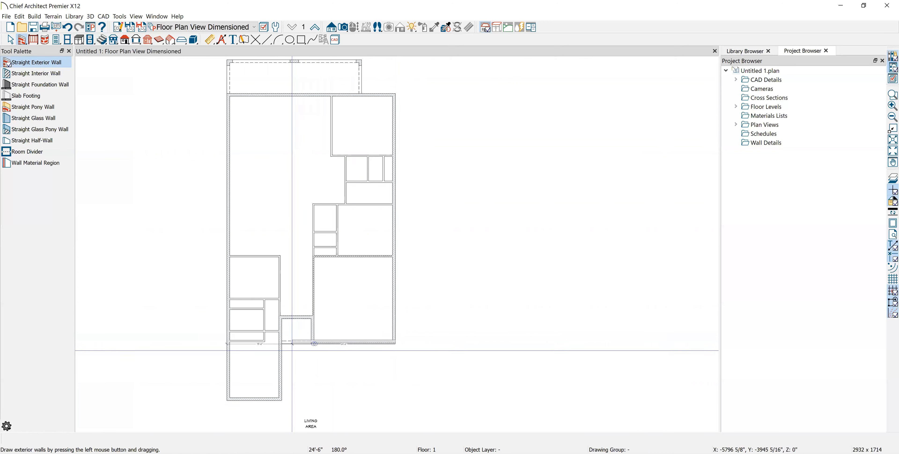
key("space")
scroll(282, 348, "up", 6)
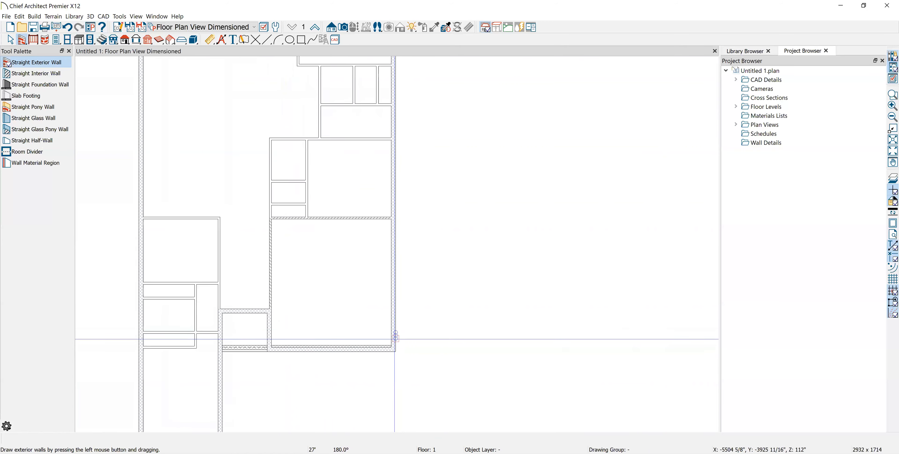
left_click(393, 318)
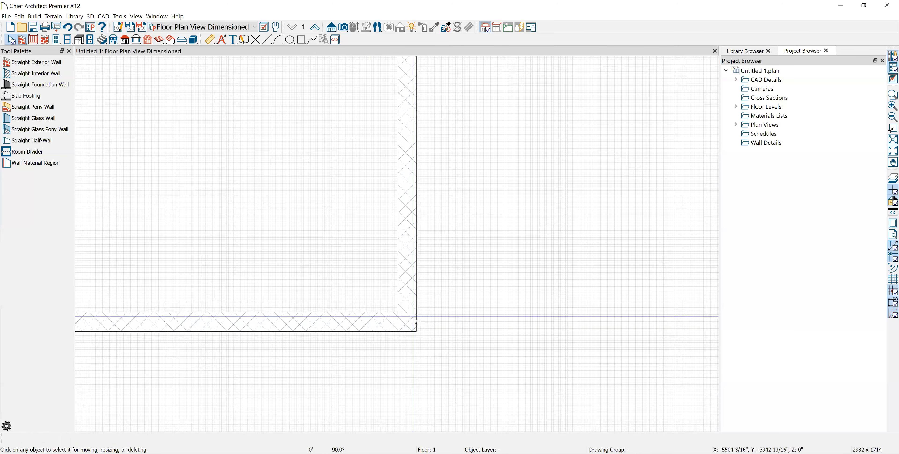
Snap the 27' bottom wall's right end onto the corner where it meets the right-side wall
scroll(384, 329, "up", 2)
scroll(407, 348, "up", 1)
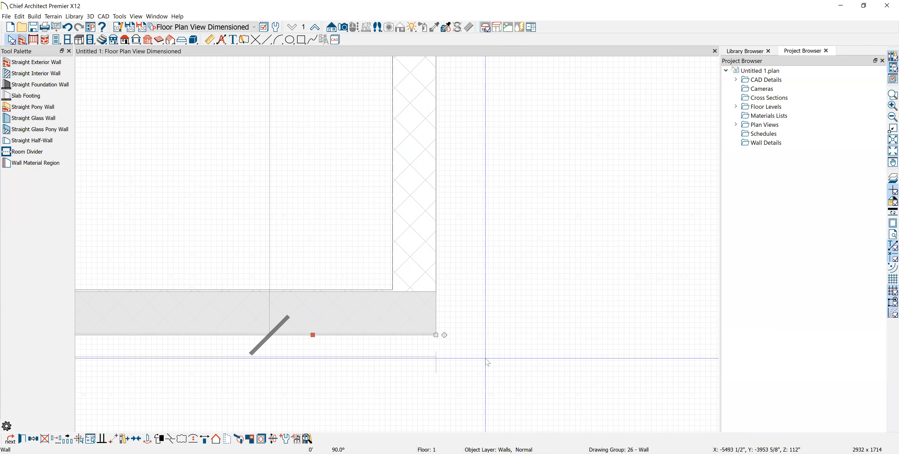
scroll(485, 362, "up", 1)
scroll(411, 336, "up", 1)
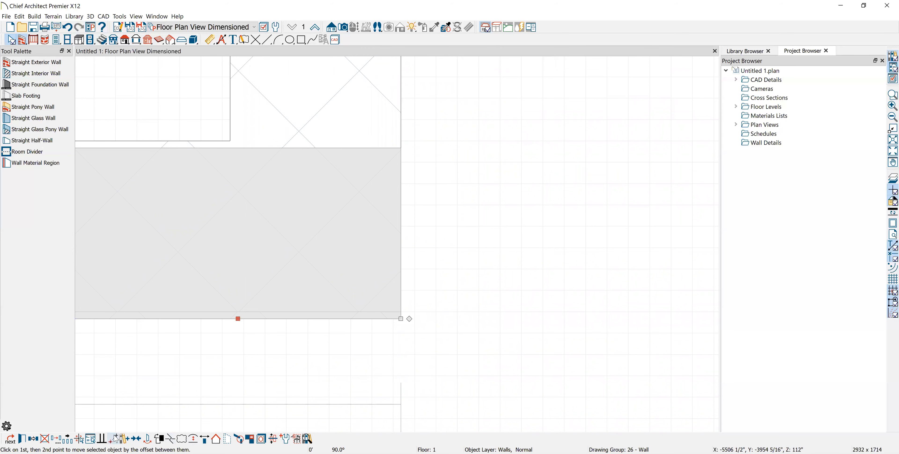
left_click(401, 318)
scroll(478, 294, "down", 1)
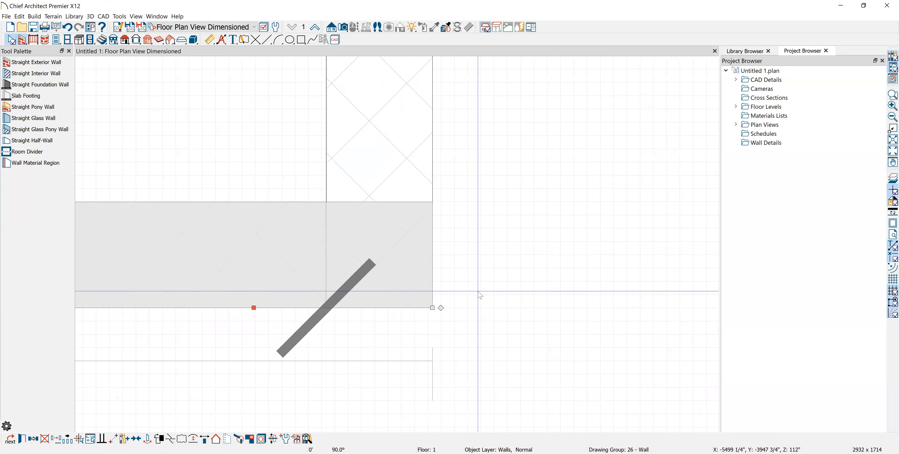
left_click(487, 233)
scroll(487, 251, "down", 6)
middle_click_drag(200, 117, 570, 178)
scroll(523, 230, "down", 1)
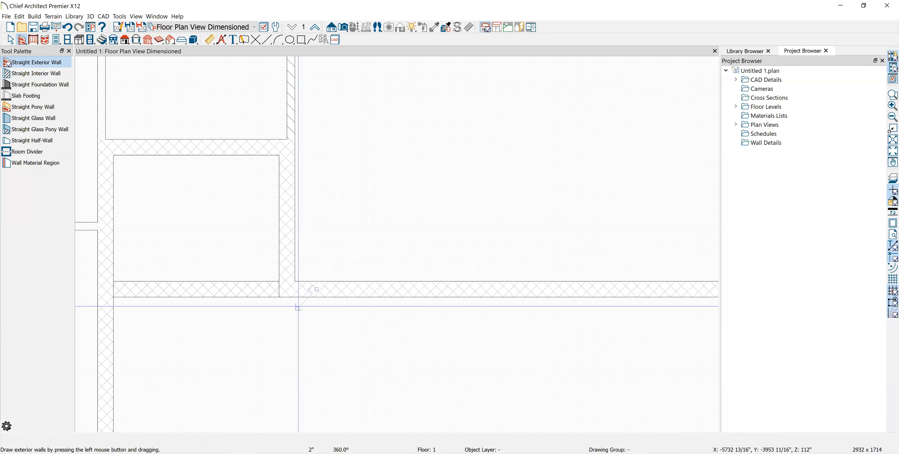
Draw a short exterior wall up from the bottom wall junction
left_click_drag(280, 297, 279, 141)
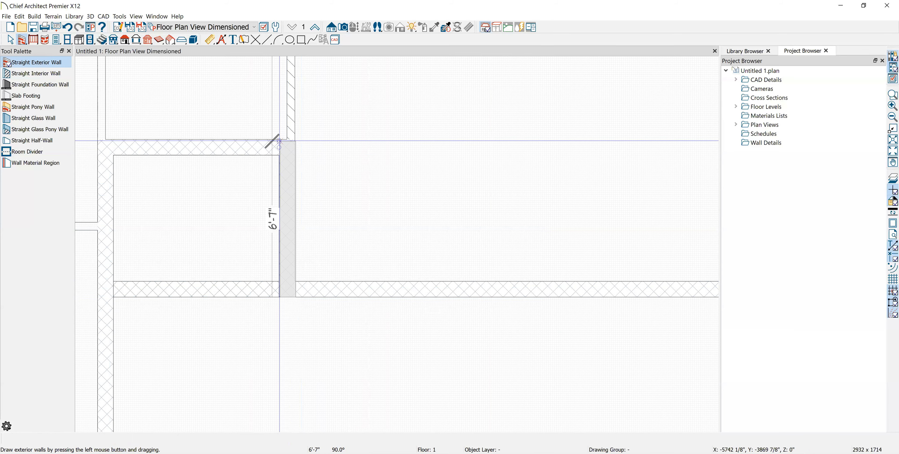
left_click_drag(280, 140, 279, 139)
key("space")
scroll(289, 187, "up", 2)
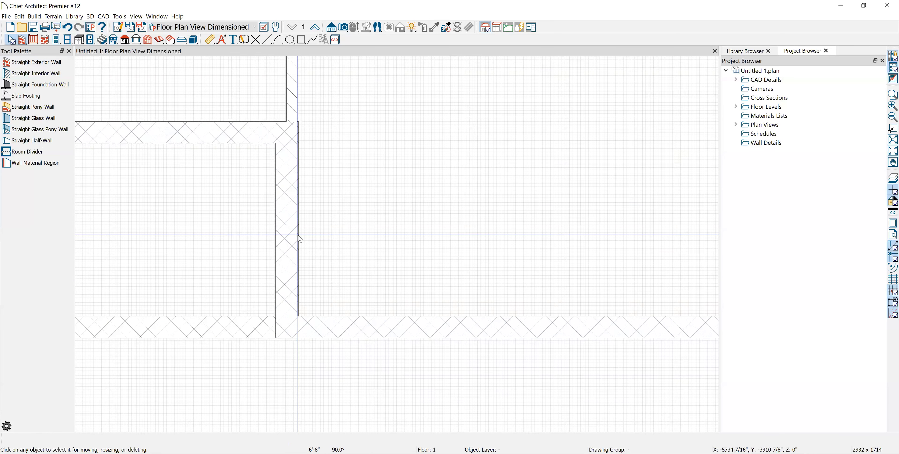
Delete the three overlapping stray objects at the junction and select the bottom wall
left_click(288, 241)
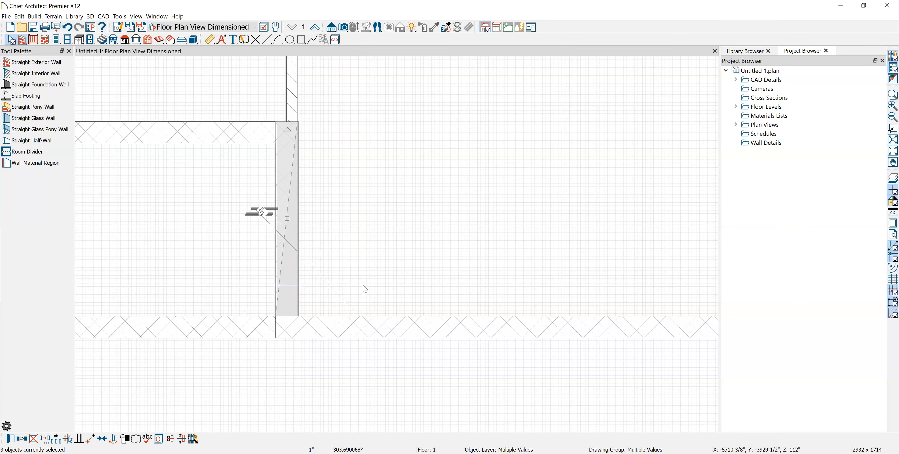
scroll(326, 293, "up", 2)
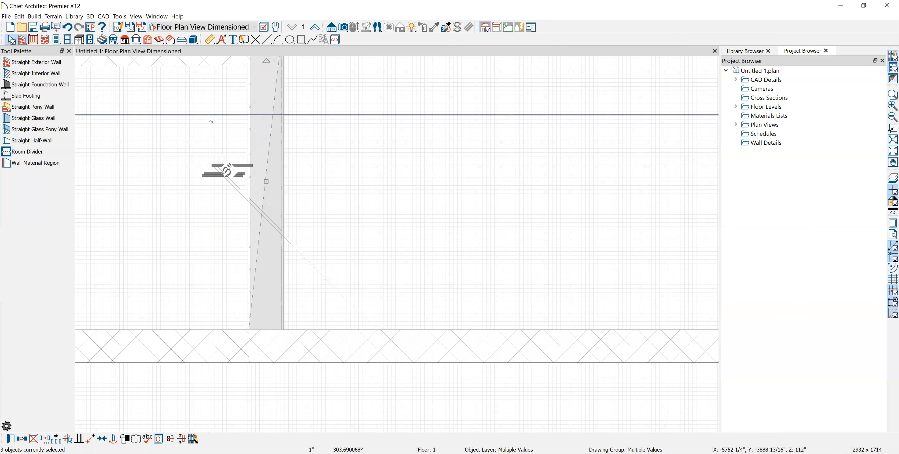
scroll(210, 118, "up", 1)
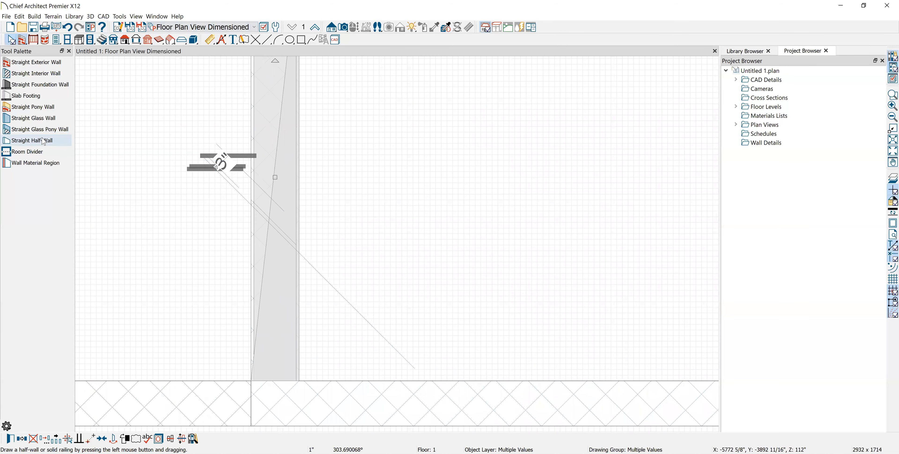
scroll(136, 372, "down", 3)
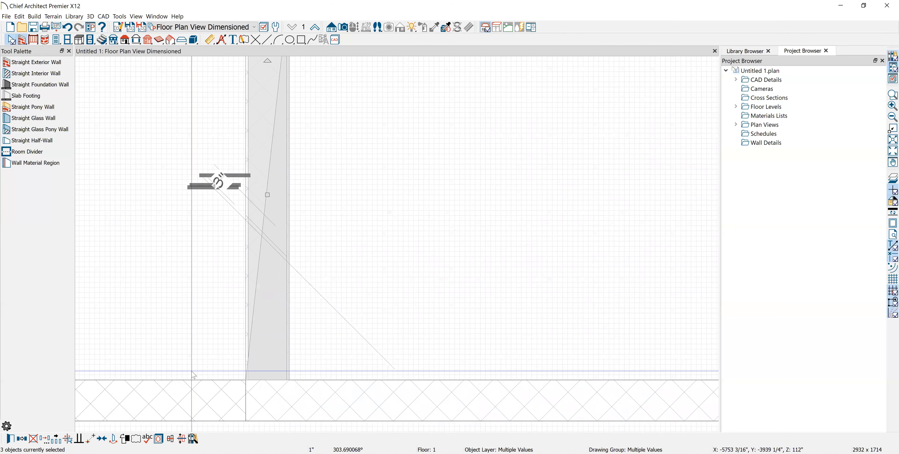
key("Delete")
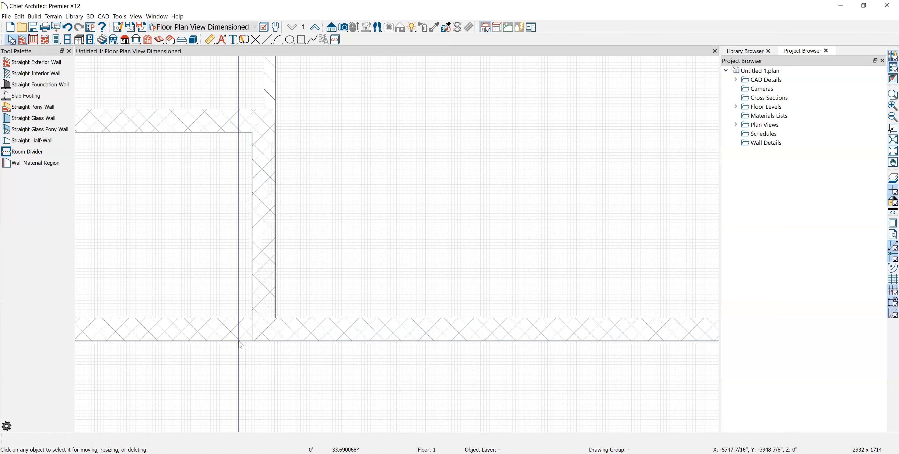
left_click(211, 333)
scroll(205, 336, "down", 3)
scroll(152, 341, "down", 1)
left_click(114, 331)
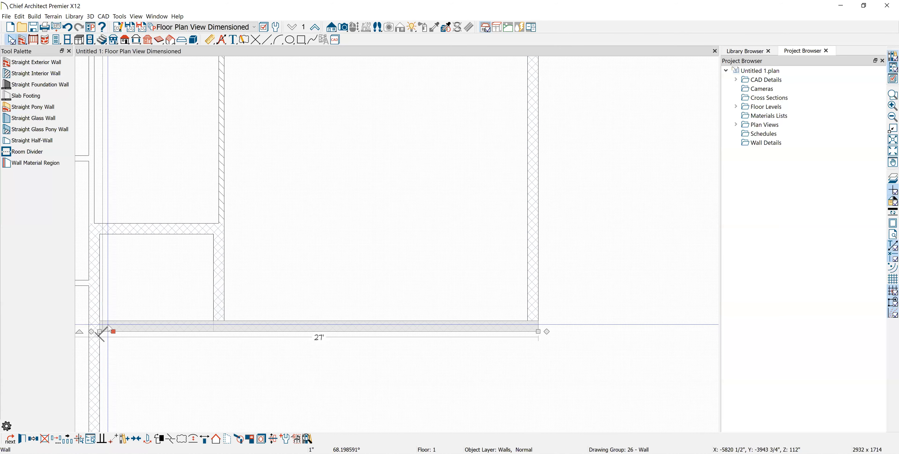
Shorten the bottom wall to 20' and draw an exterior wall up from its new end
left_click_drag(100, 331, 211, 323)
key("Escape")
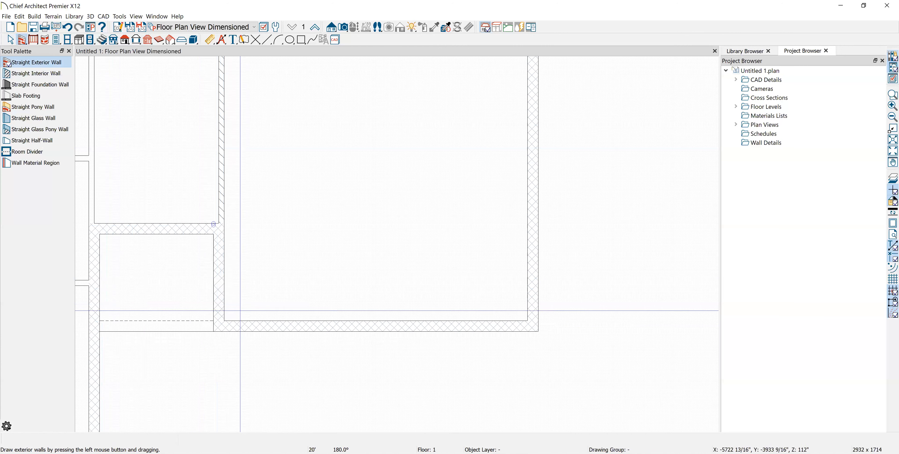
left_click_drag(213, 332, 213, 223)
scroll(213, 230, "up", 2)
middle_click_drag(212, 237, 476, 284)
Draw exterior walls left and down around the notch room, including a 7' connecting wall
left_click_drag(474, 292, 286, 298)
scroll(286, 299, "down", 4)
middle_click_drag(310, 323, 314, 218)
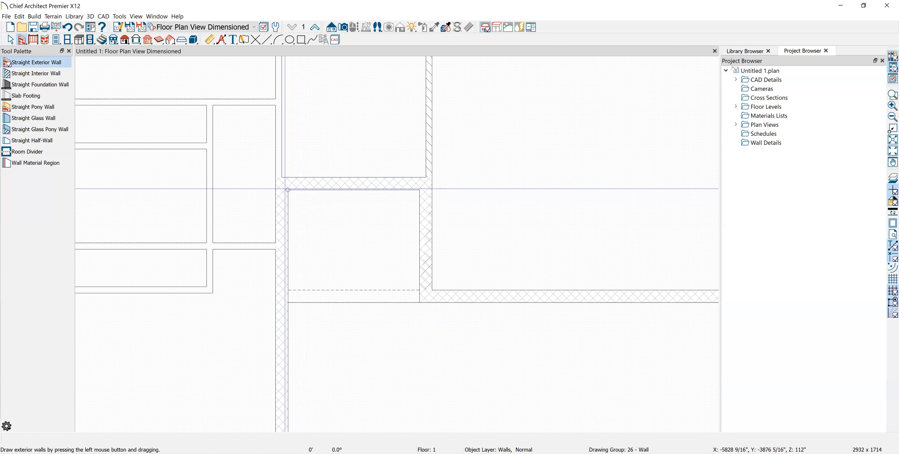
left_click_drag(285, 188, 281, 391)
scroll(284, 315, "down", 1)
scroll(283, 268, "down", 1)
scroll(280, 391, "up", 2)
Place a Full Camera aimed at the building and orbit the 3D view of the grey walls
key("space")
left_click(252, 385)
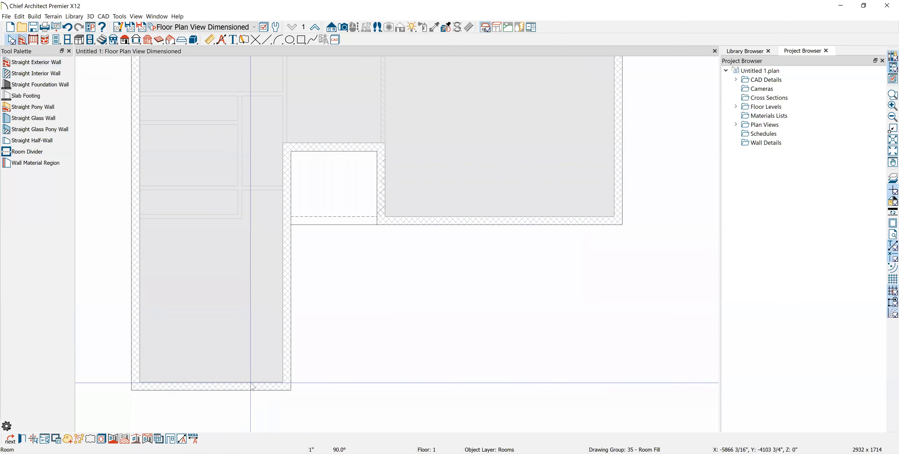
left_click(454, 238)
scroll(411, 200, "down", 1)
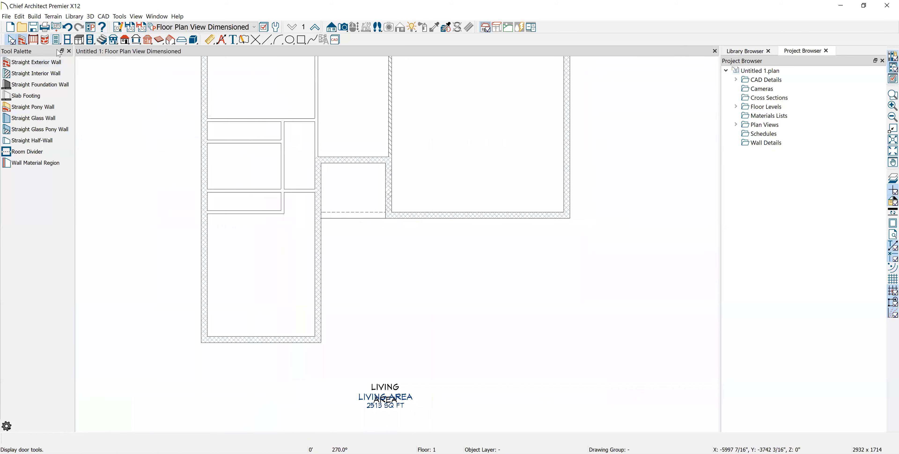
left_click(342, 27)
scroll(340, 253, "down", 2)
left_click_drag(241, 397, 288, 301)
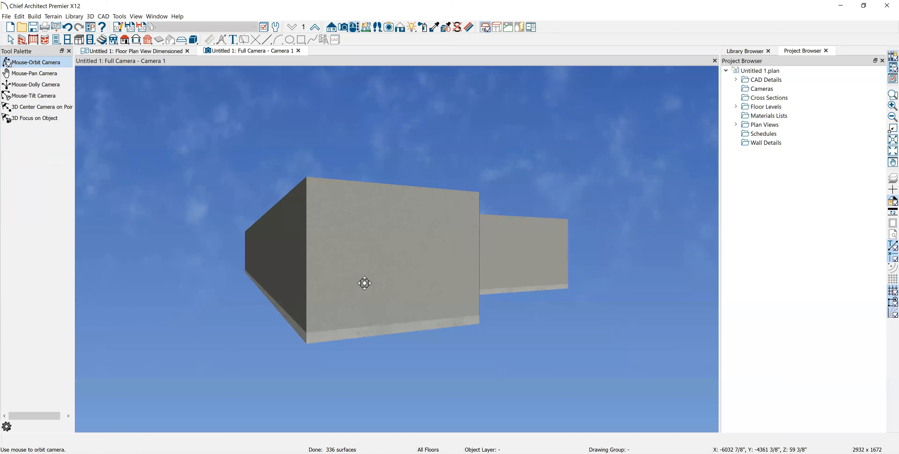
left_click_drag(363, 281, 233, 318)
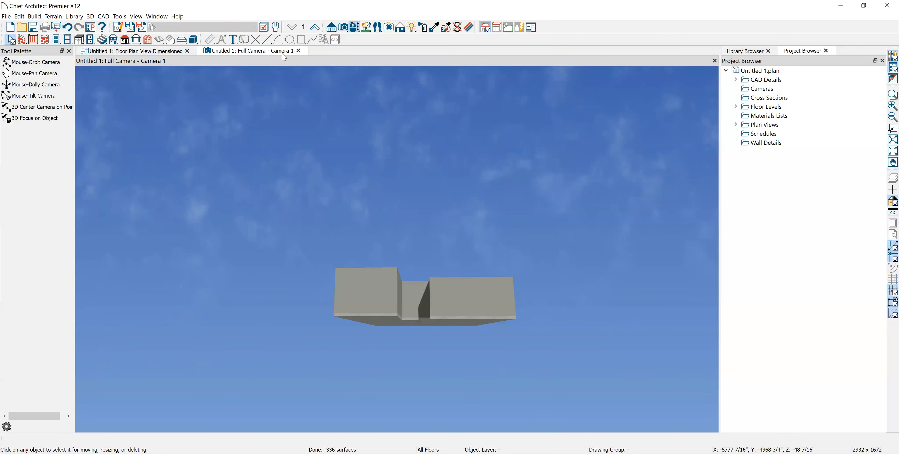
Close the Full Camera view and pan up to the top part of the dimensioned floor plan
left_click(298, 51)
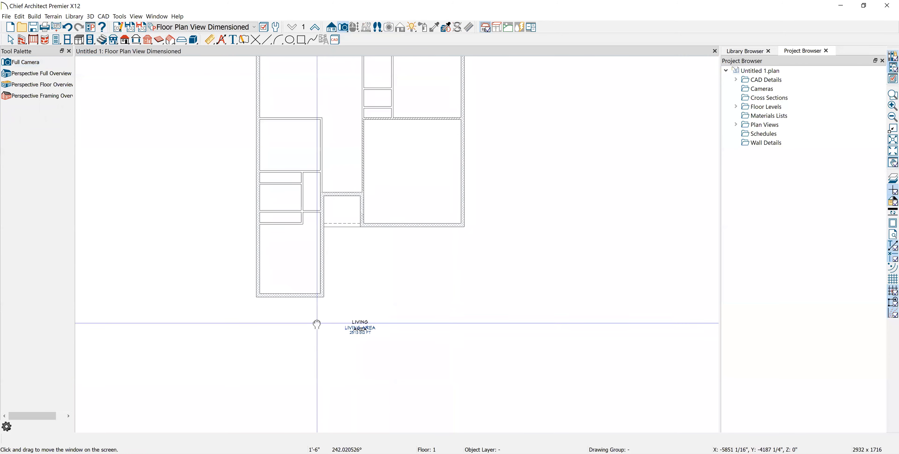
scroll(358, 297, "up", 2)
scroll(359, 299, "up", 4)
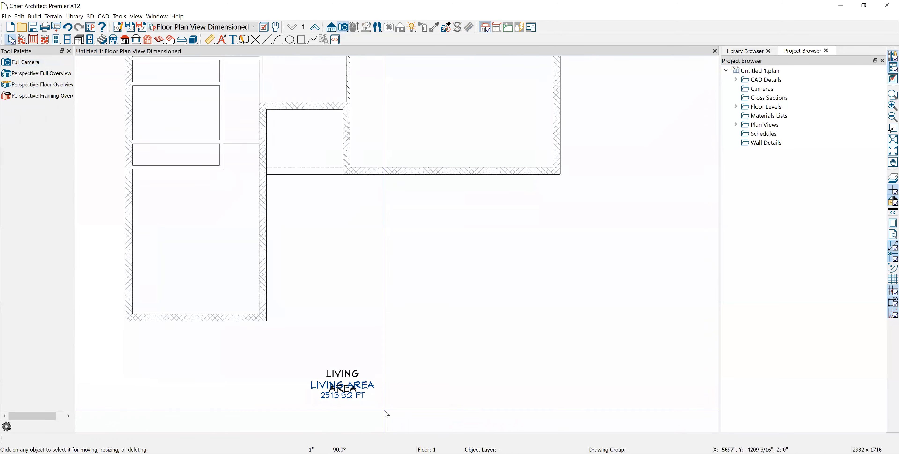
left_click(337, 362)
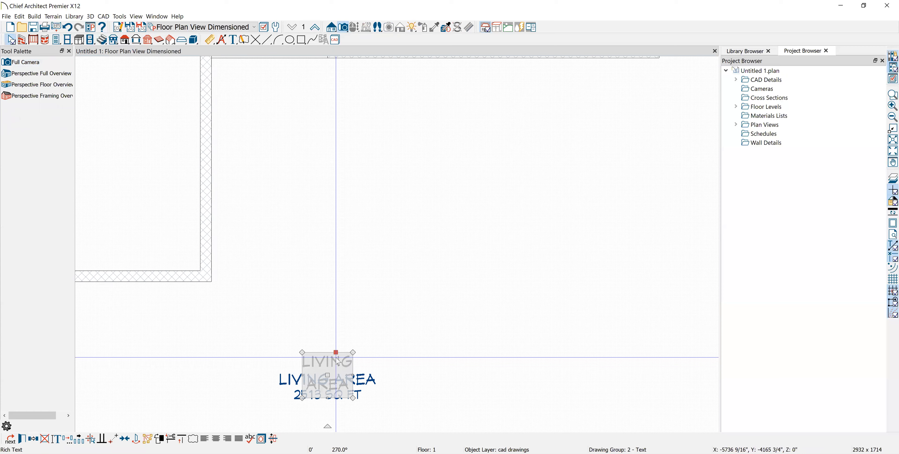
key("Escape")
scroll(401, 335, "down", 4)
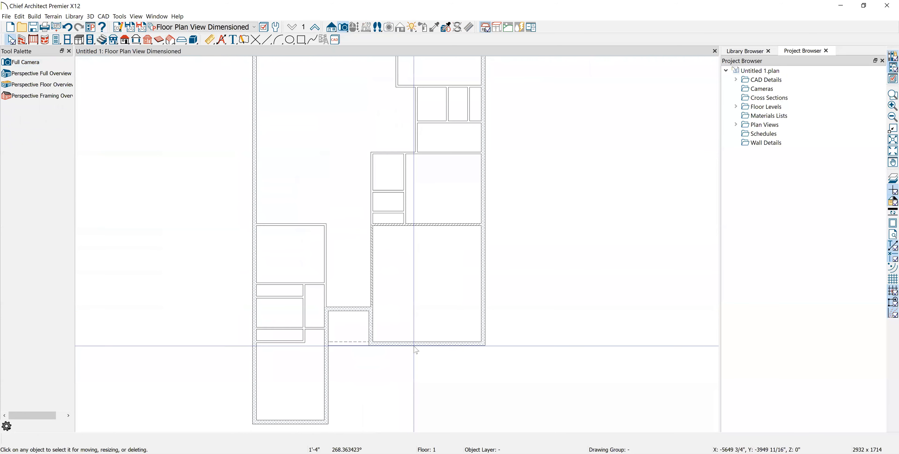
middle_click_drag(238, 133, 247, 259)
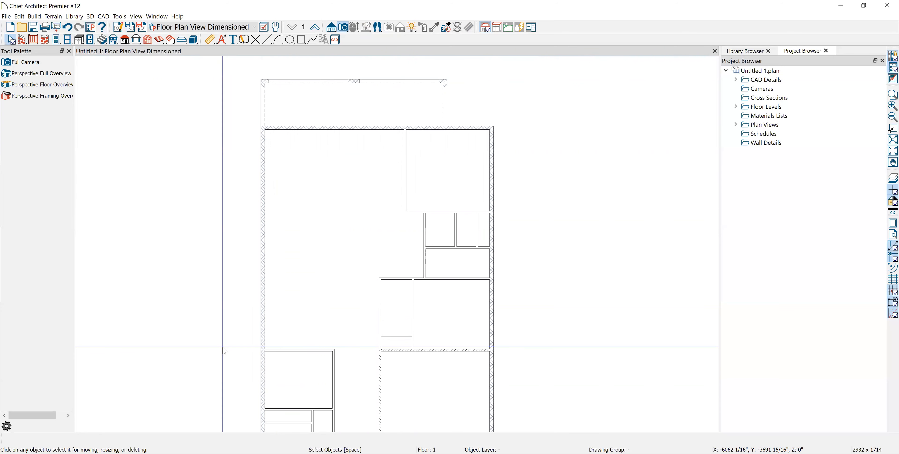
Extend the bottom exterior wall below the large room to 26'-10", ending at the small room's corner
scroll(272, 259, "down", 2)
middle_click_drag(263, 240, 274, 115)
scroll(273, 119, "down", 2)
scroll(297, 213, "up", 5)
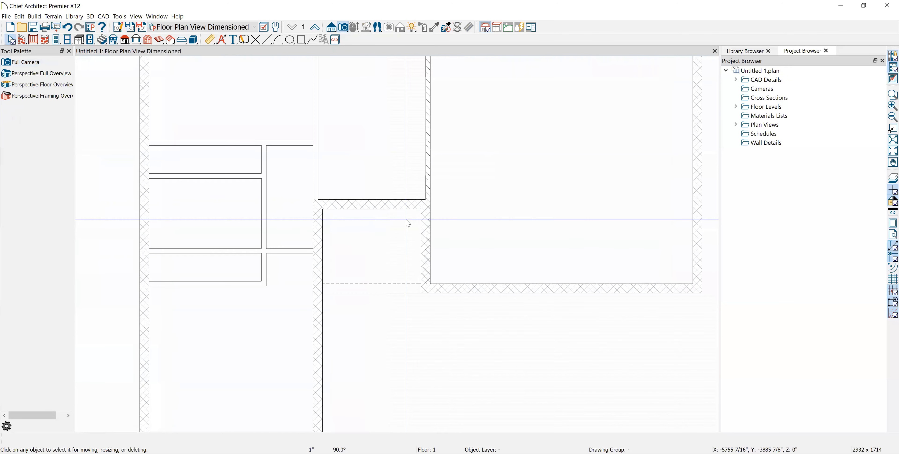
left_click(440, 321)
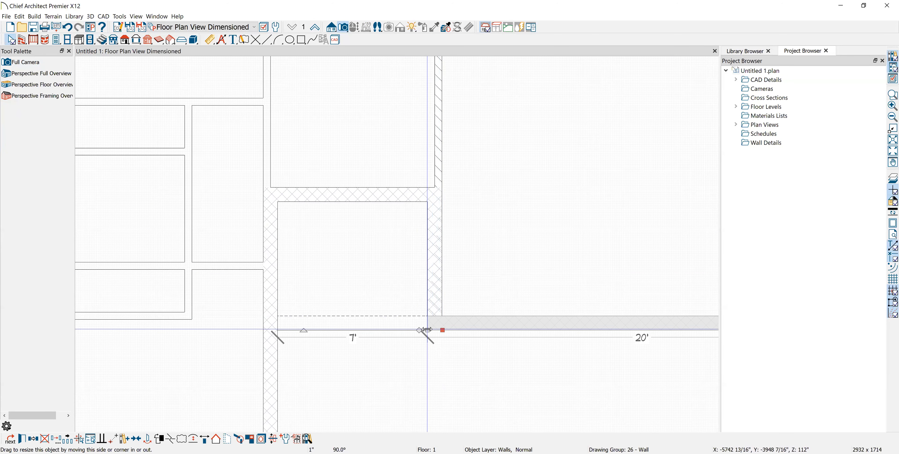
left_click_drag(422, 330, 271, 322)
left_click(412, 407)
left_click(434, 253)
left_click(413, 366)
scroll(339, 357, "down", 6)
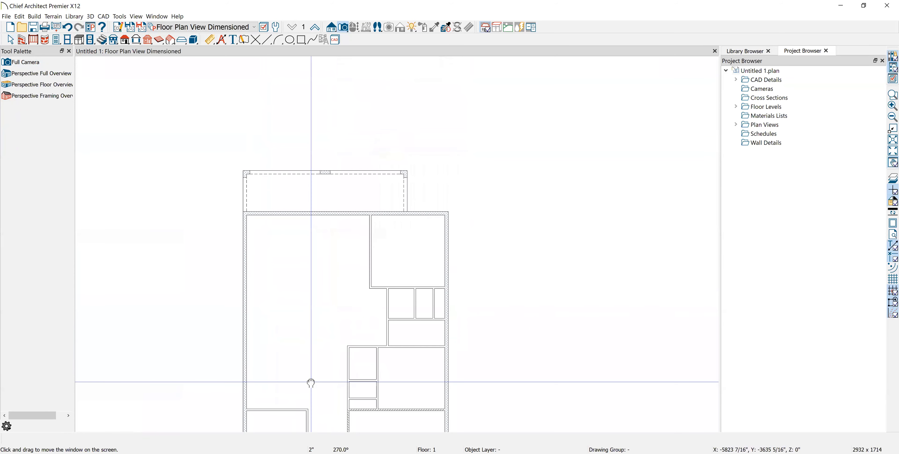
scroll(255, 148, "up", 5)
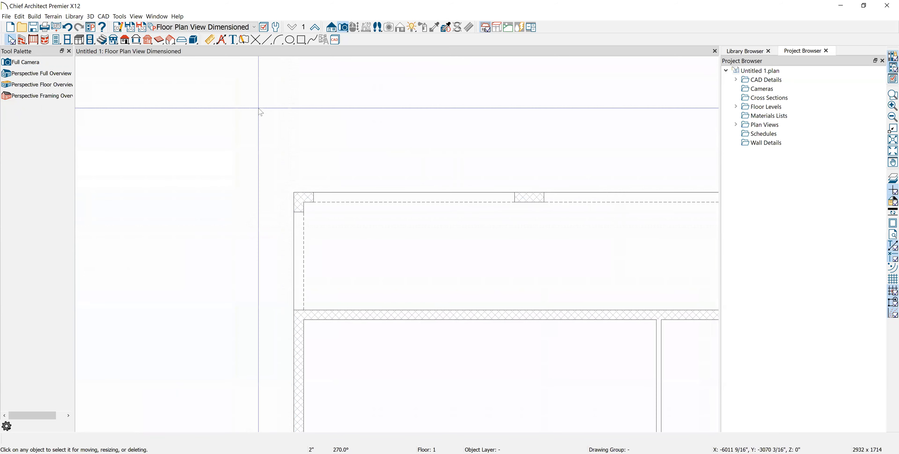
Draw straight exterior walls up the left side and along the top of the top bay
left_click(21, 40)
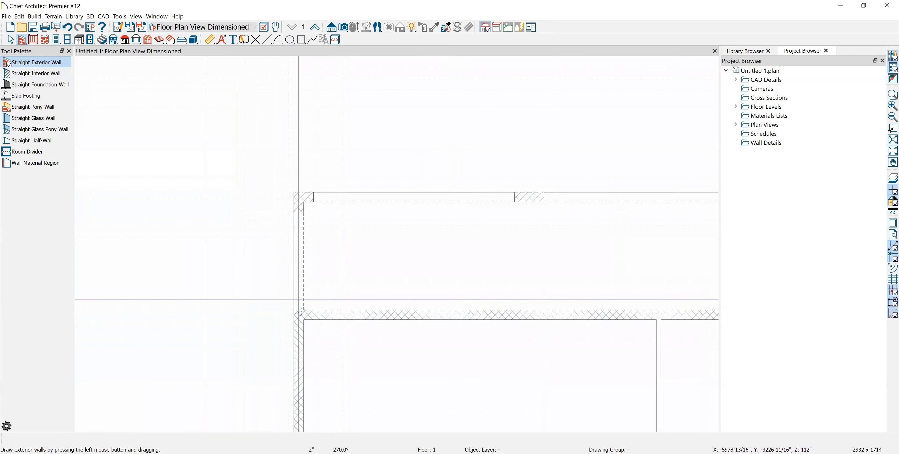
left_click_drag(295, 308, 296, 192)
scroll(336, 175, "down", 3)
middle_click_drag(335, 176, 255, 227)
mouse_move(224, 241)
left_mouse_down()
mouse_move(315, 255)
mouse_move(417, 235)
mouse_move(580, 235)
mouse_move(581, 325)
left_mouse_up()
scroll(189, 321, "up", 10)
Align the top bay's right wall with the building corner using Point to Point Move
key("space")
left_click(254, 258)
middle_click_drag(373, 215, 353, 340)
left_click(356, 249)
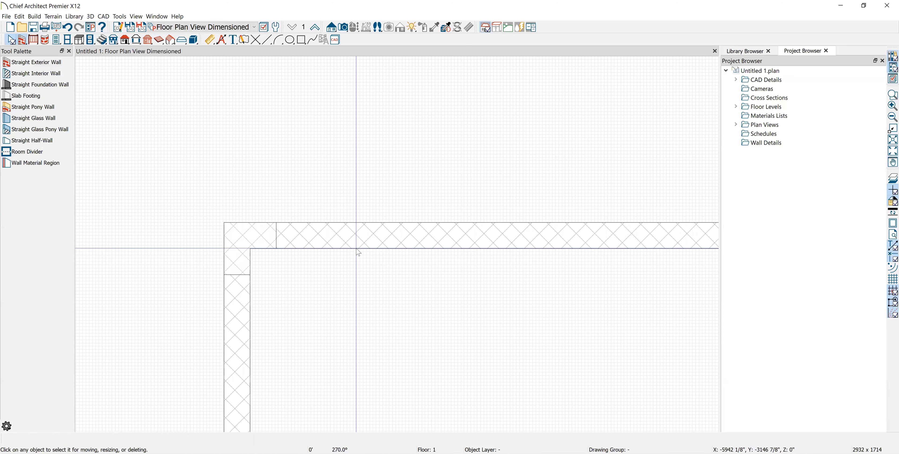
left_click(360, 231)
scroll(365, 210, "down", 3)
middle_click_drag(471, 125, 40, 157)
scroll(114, 174, "down", 3)
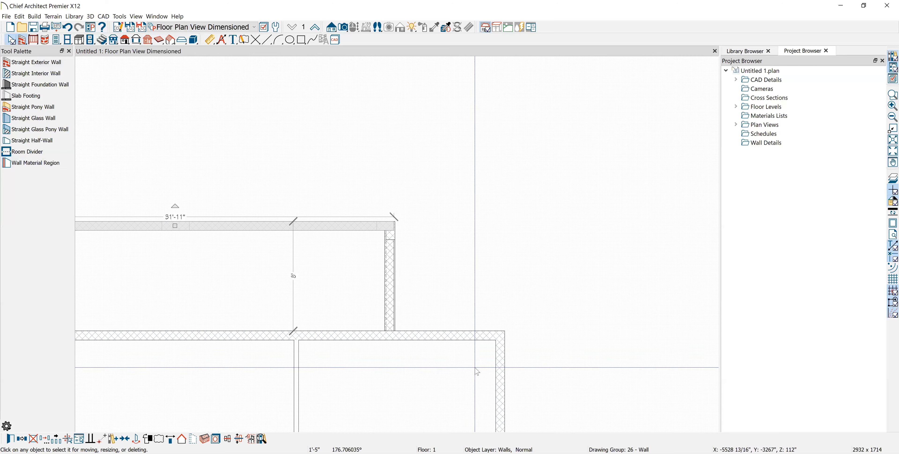
scroll(425, 300, "up", 6)
left_click(374, 190)
scroll(376, 182, "up", 2)
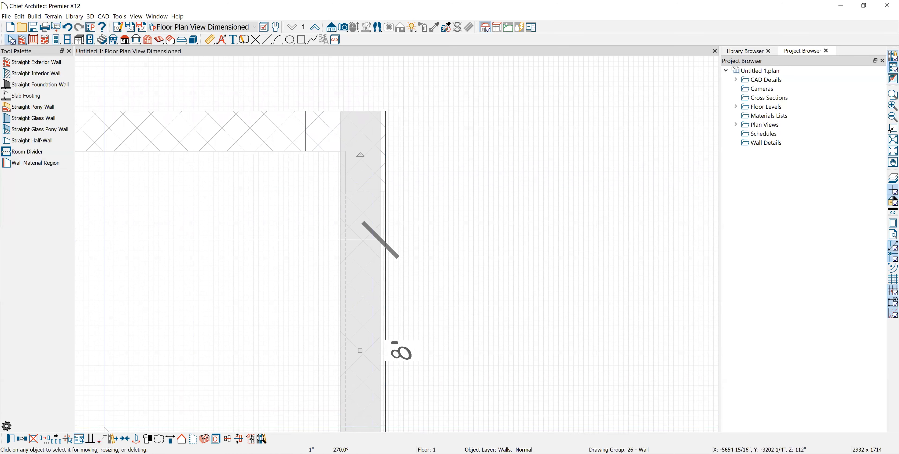
left_click(100, 439)
scroll(411, 77, "up", 4)
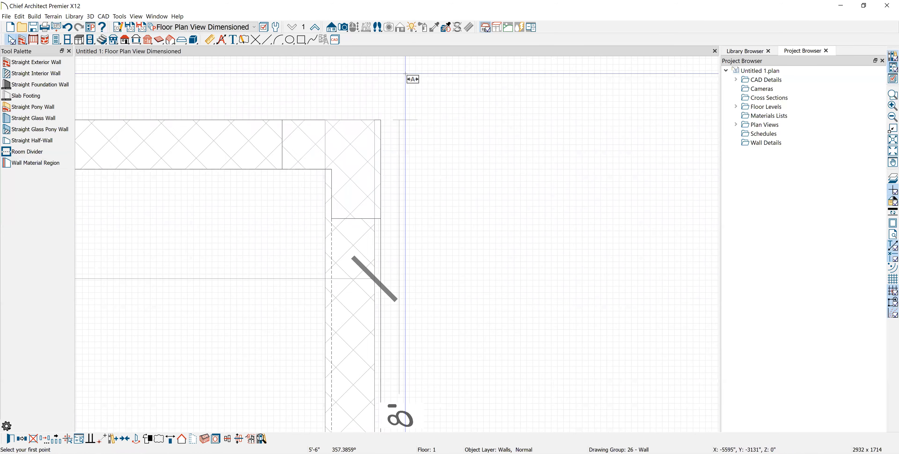
left_click(374, 141)
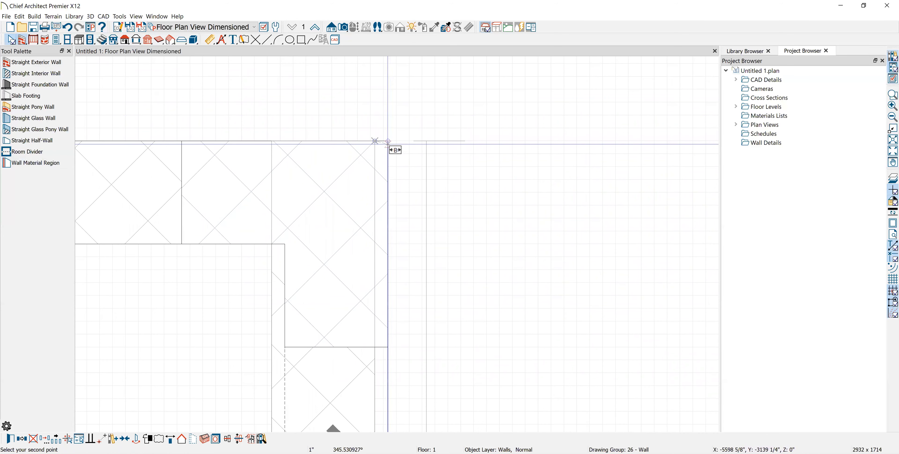
left_click(388, 139)
scroll(446, 141, "down", 10)
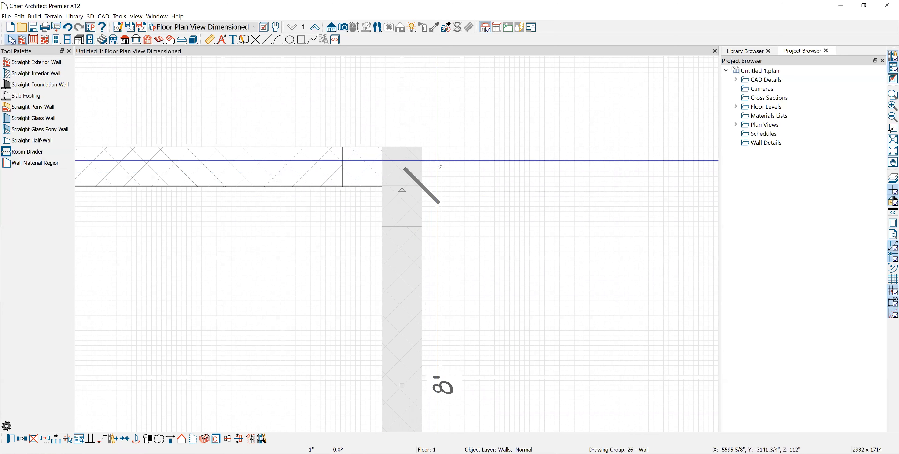
key("Escape")
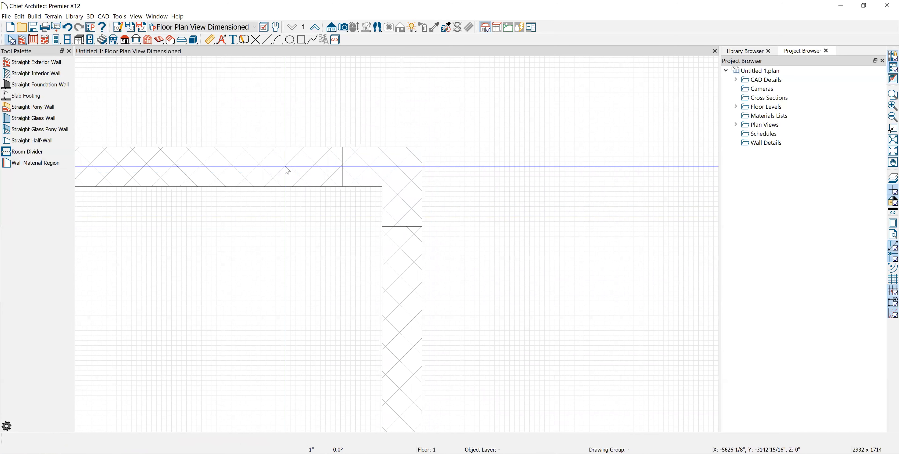
Check the new 32' top wall and pan the plan to frame the top room
left_click(285, 166)
middle_click_drag(323, 340, 391, 293)
scroll(391, 293, "down", 7)
middle_click_drag(179, 288, 605, 74)
middle_click_drag(511, 271, 415, 249)
scroll(415, 248, "down", 4)
key("Escape")
middle_click_drag(363, 309, 338, 253)
scroll(341, 257, "down", 4)
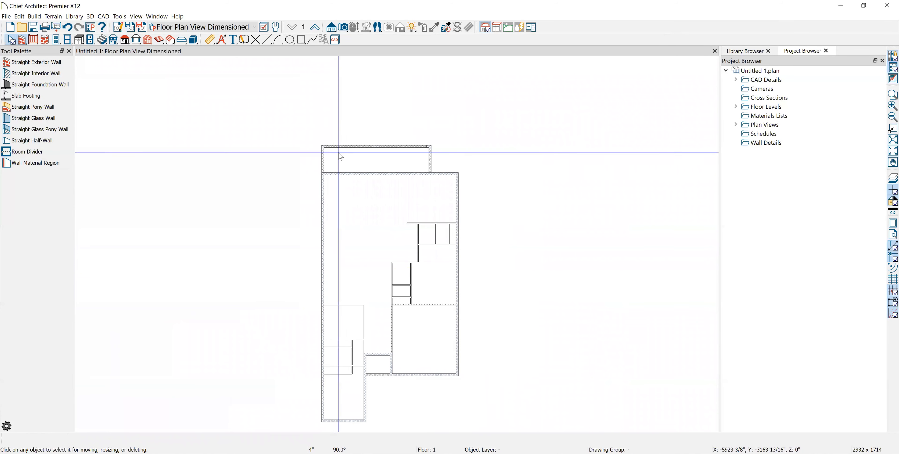
left_click(330, 150)
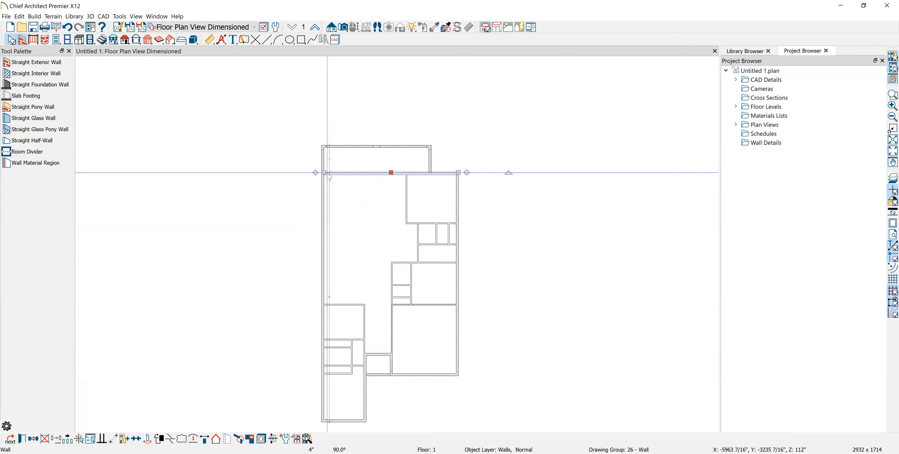
scroll(357, 313, "up", 2)
scroll(317, 297, "down", 2)
key("Escape")
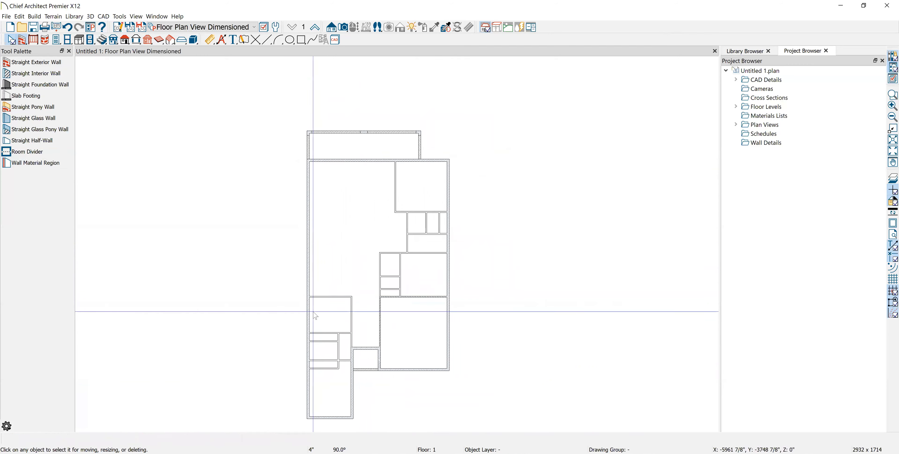
scroll(520, 160, "up", 2)
scroll(318, 144, "up", 2)
middle_click_drag(317, 144, 360, 233)
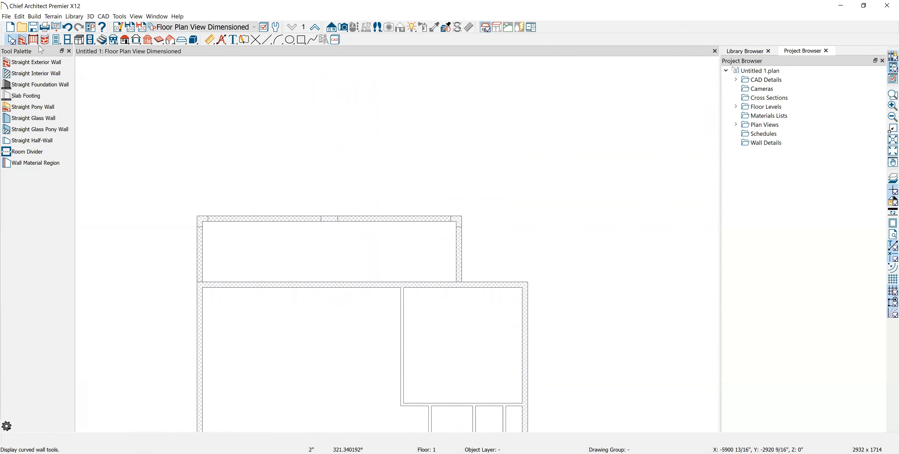
Place two doorways in the top wall and one in the left wall with the Doorway tool
left_click(55, 40)
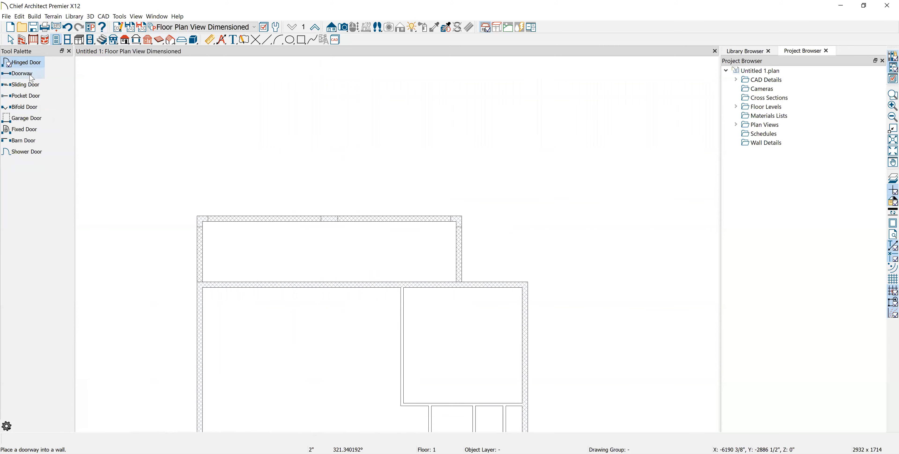
scroll(289, 241, "up", 2)
left_click(290, 241)
left_click(181, 291)
left_click(517, 244)
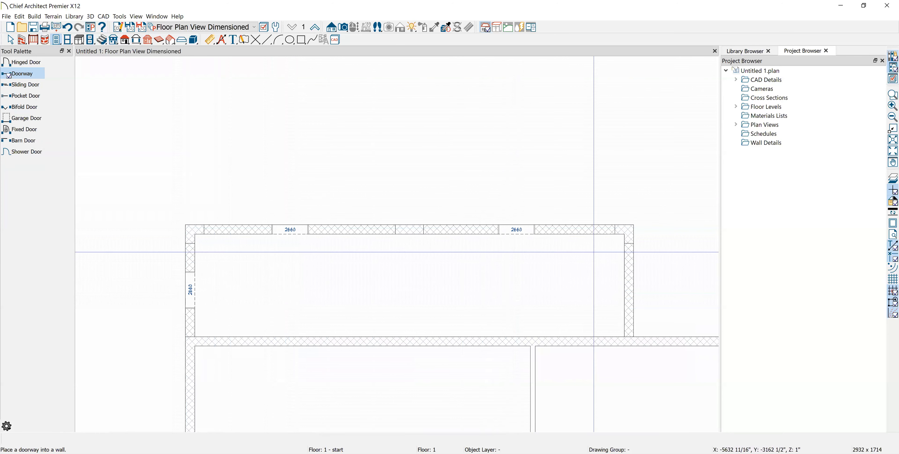
key("space")
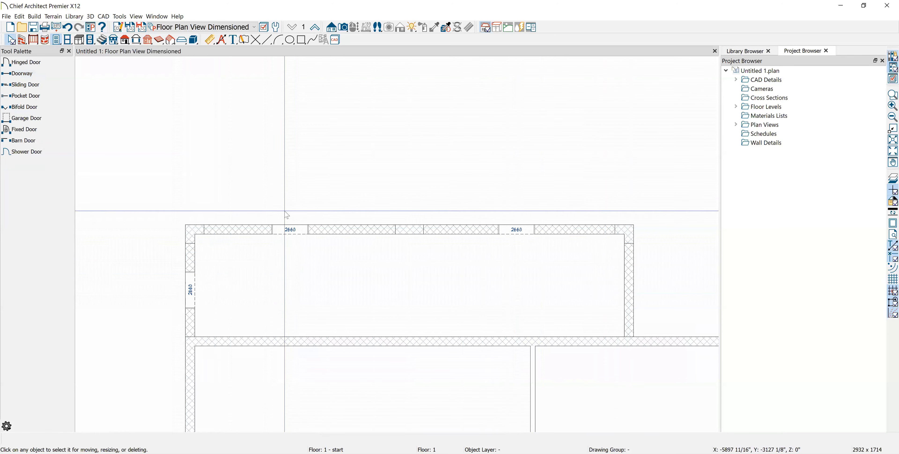
Open the left-wall doorway's specification and turn off its interior casing
left_click(192, 291)
key("Down")
key("Down")
left_click(165, 42)
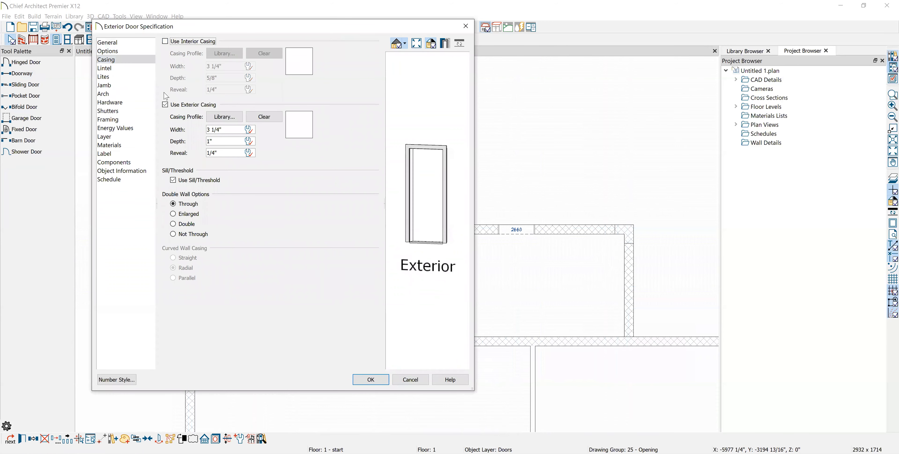
Remove the left-wall doorway's exterior casing, sill/threshold and jamb, and set its height to 96"
left_click(165, 104)
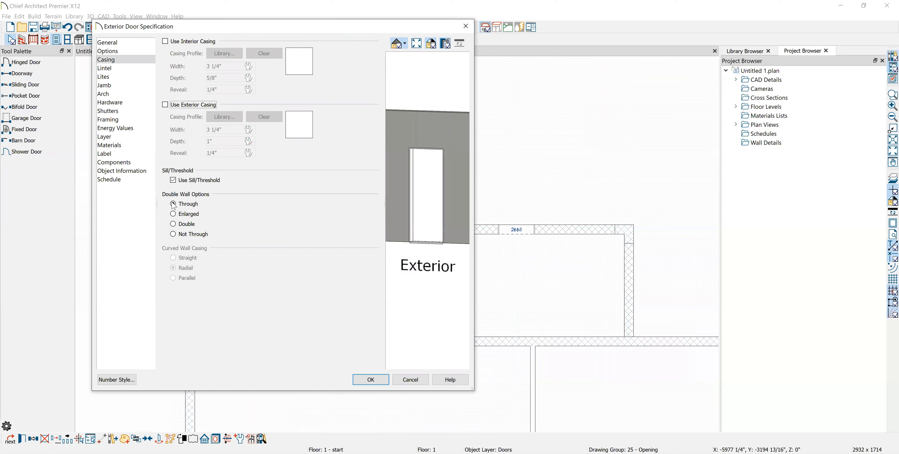
left_click(172, 180)
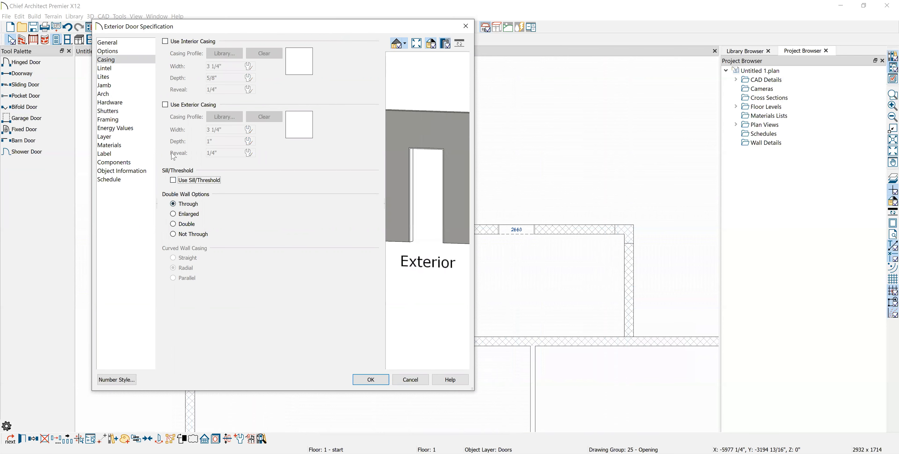
left_click(111, 85)
left_click(166, 42)
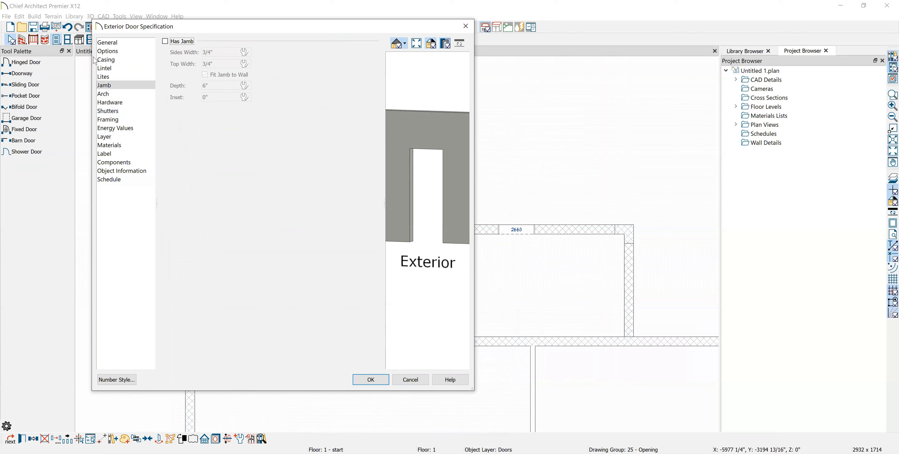
left_click(108, 43)
left_click(244, 113)
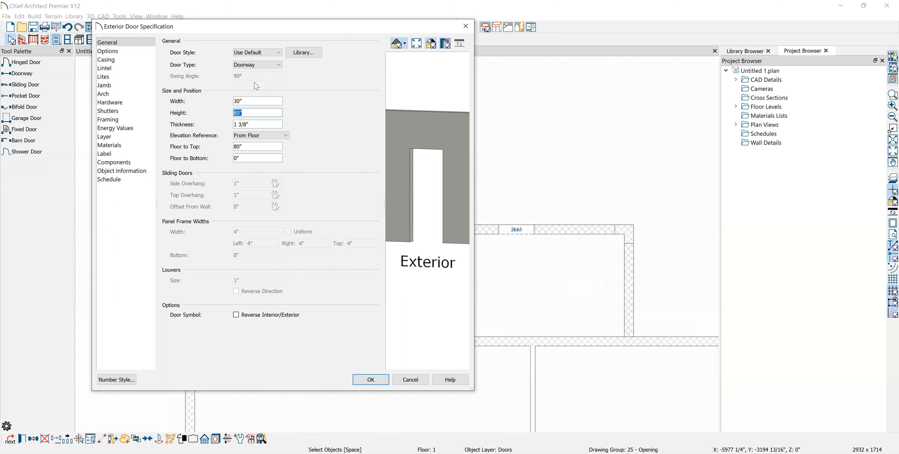
left_click(258, 102)
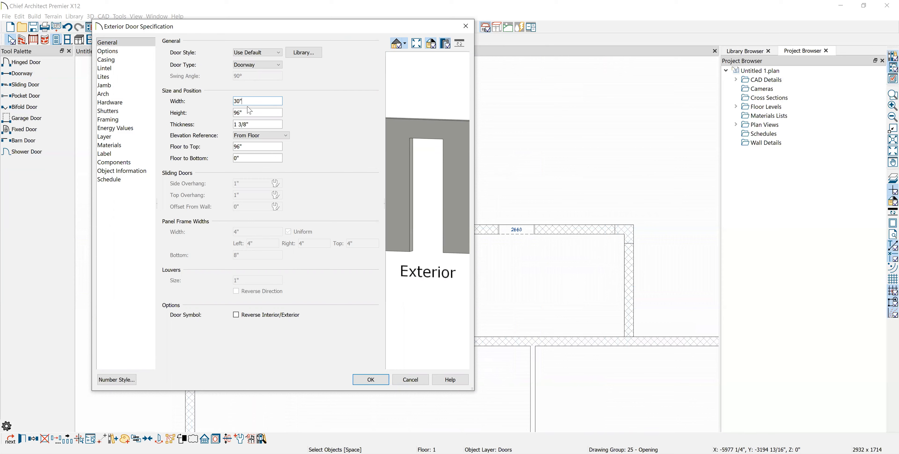
left_click(369, 383)
Suppress the plan label of the left-wall doorway
scroll(190, 292, "up", 5)
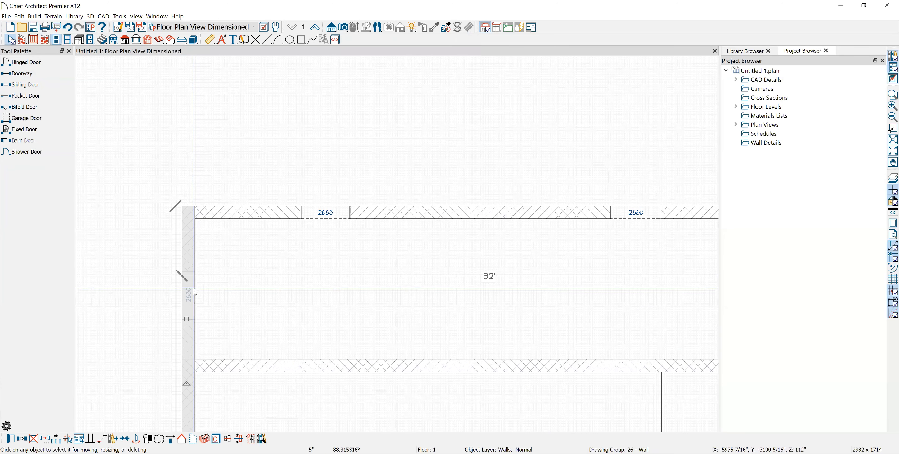
left_click(190, 296)
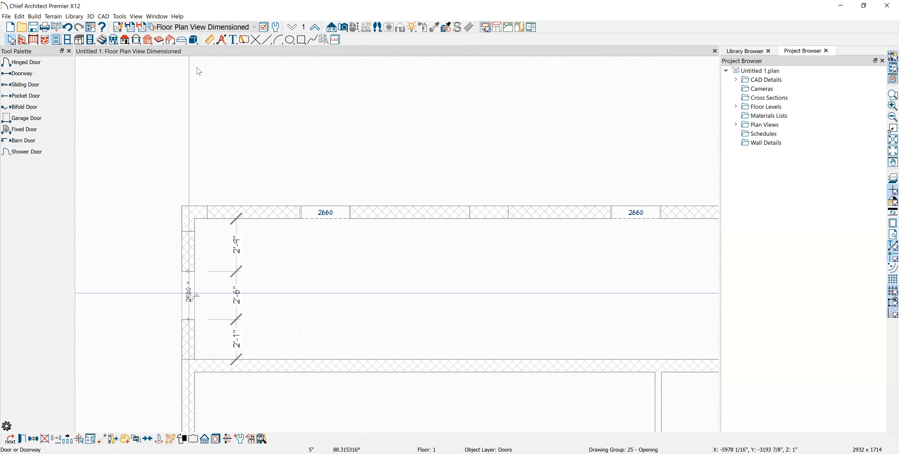
left_click(121, 154)
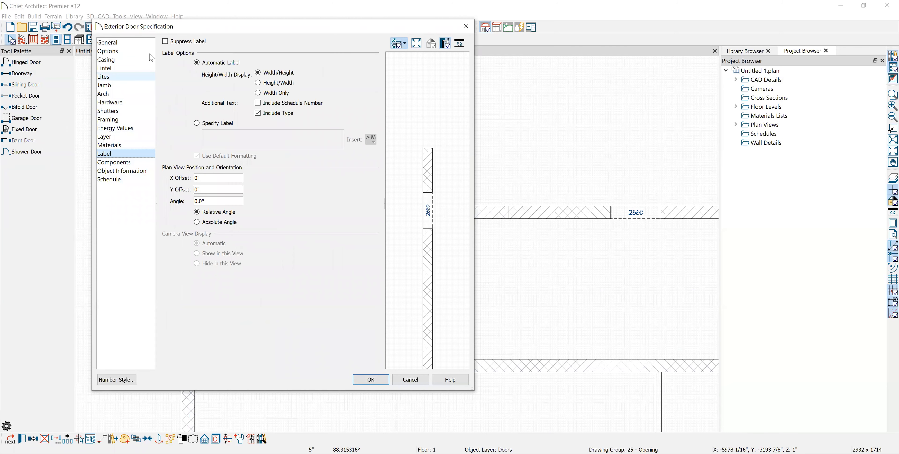
left_click(165, 41)
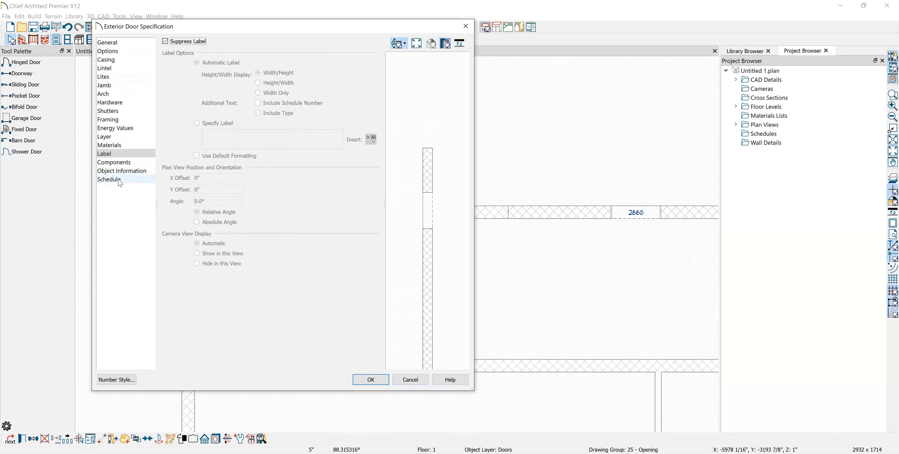
left_click(109, 180)
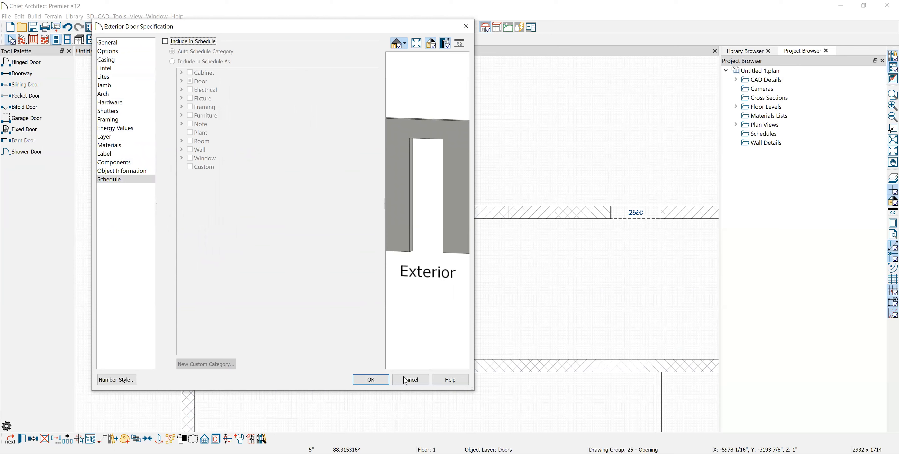
left_click(385, 379)
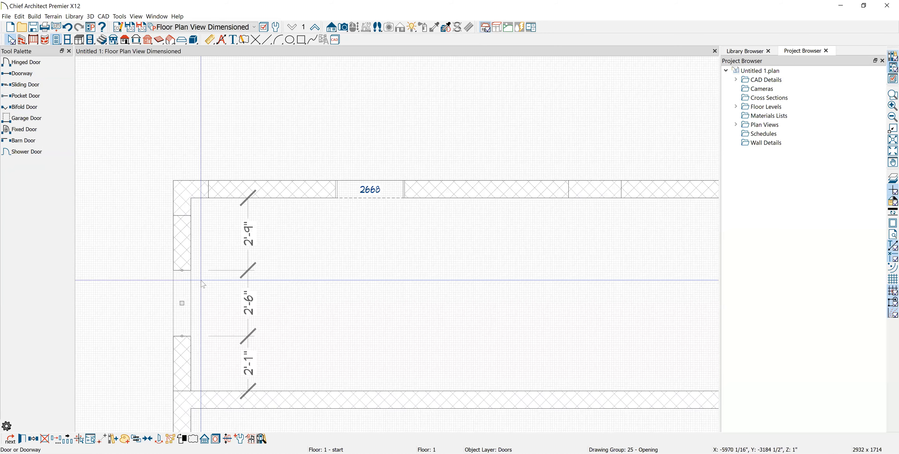
Stretch the left-wall opening up and down to 6'-8"
left_click_drag(179, 238, 182, 215)
left_click_drag(183, 337, 186, 391)
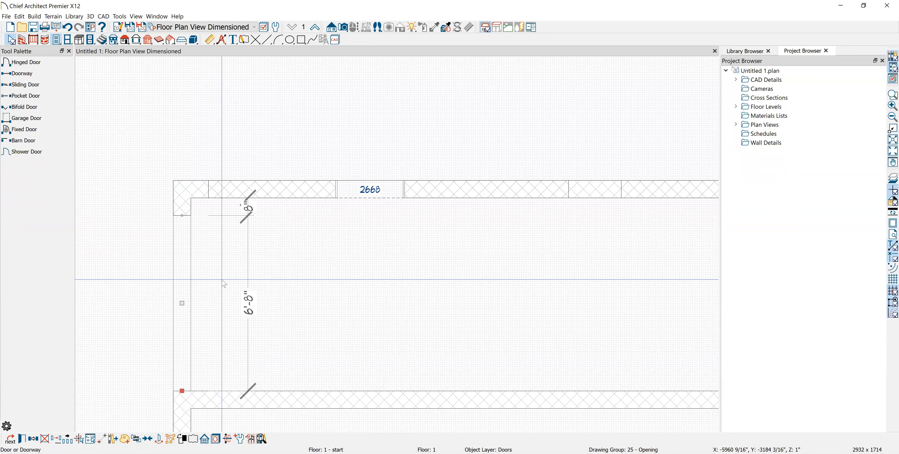
left_click(251, 106)
Turn off the interior and exterior casing on the top-wall 2668 doorway
middle_click_drag(294, 121, 231, 192)
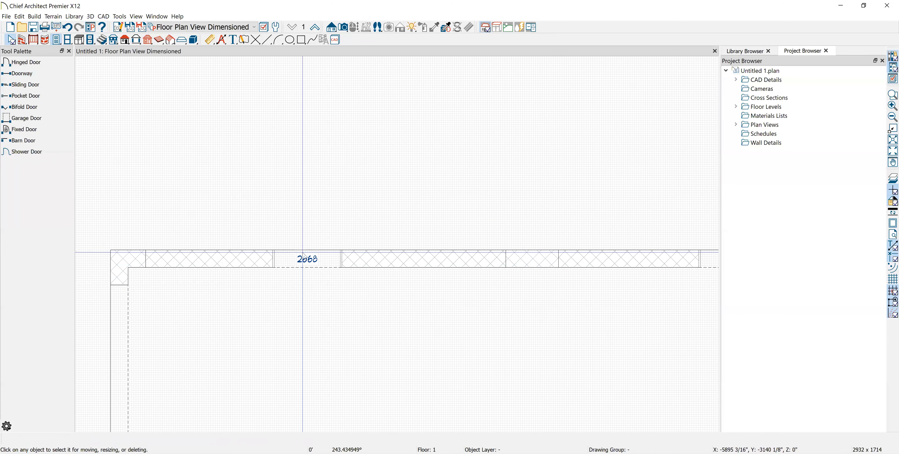
left_click(307, 265)
double_click(306, 267)
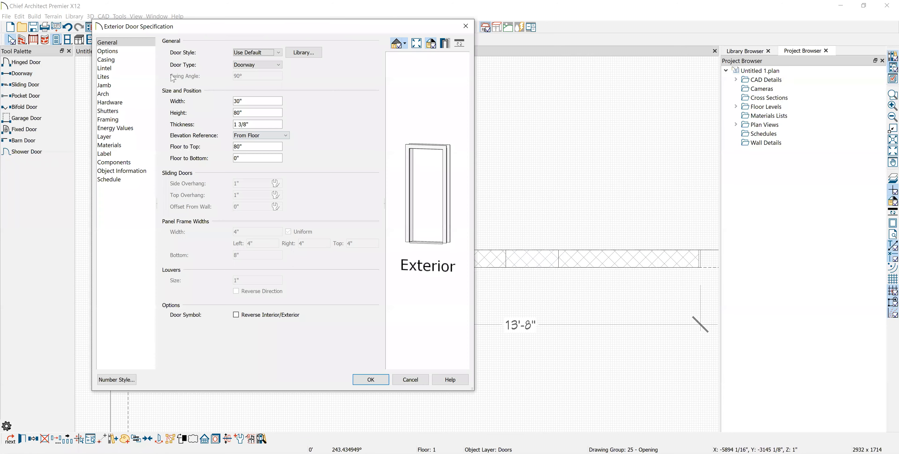
left_click(125, 60)
left_click(166, 41)
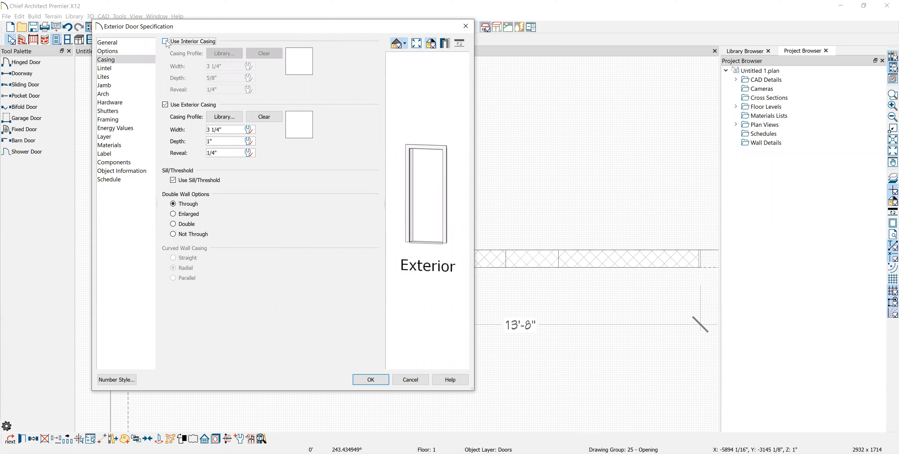
left_click(165, 104)
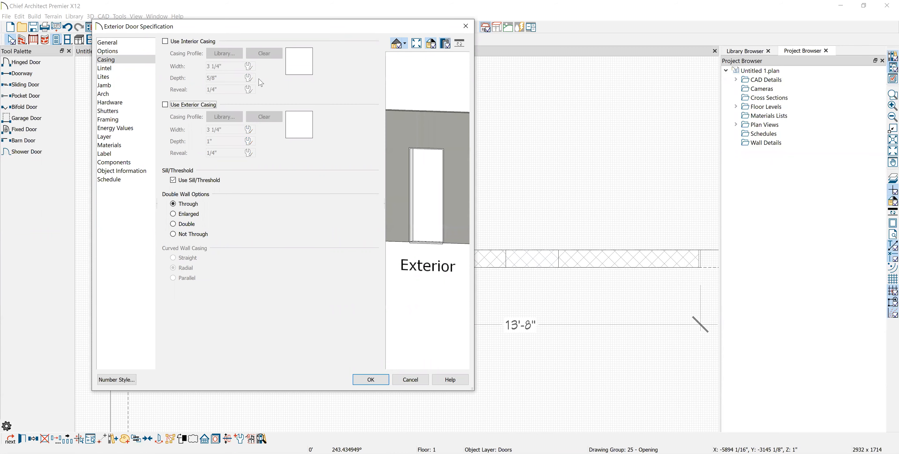
Remove the top-wall doorway's jamb and sill/threshold and suppress its label
left_click(114, 77)
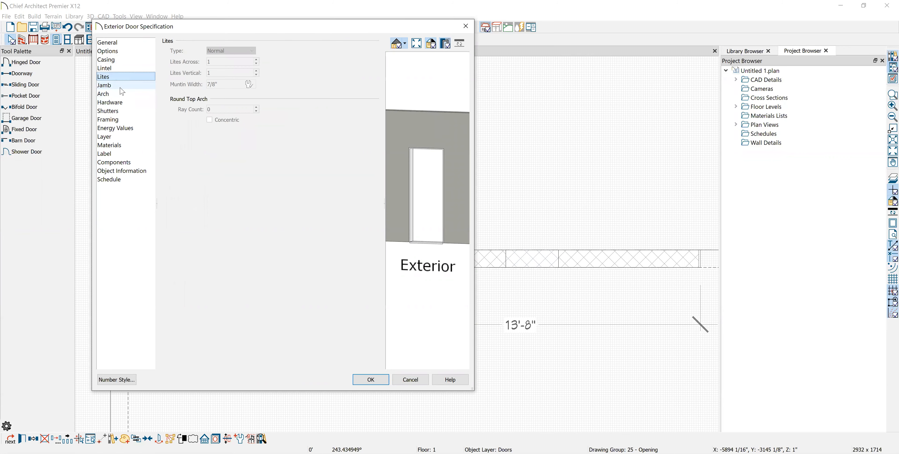
left_click(120, 86)
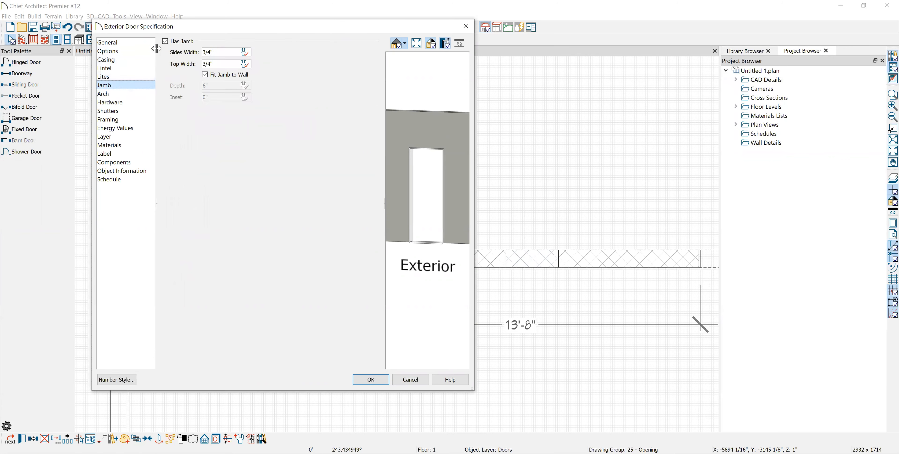
left_click(166, 42)
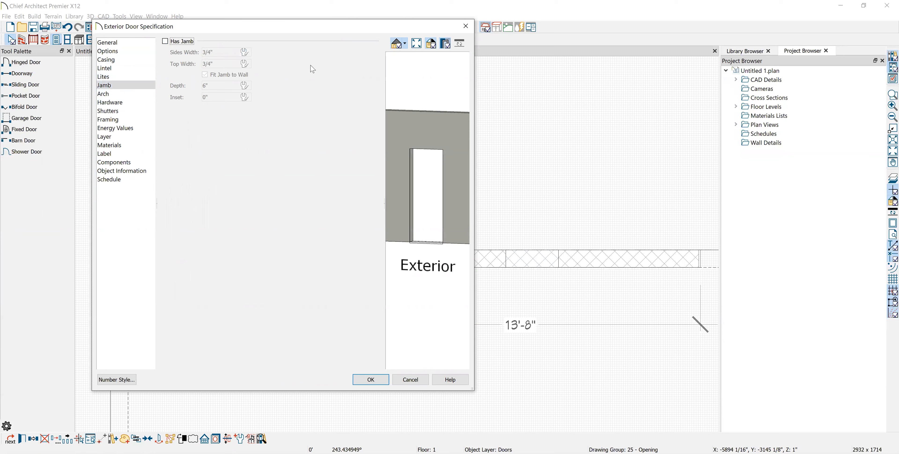
left_click(117, 60)
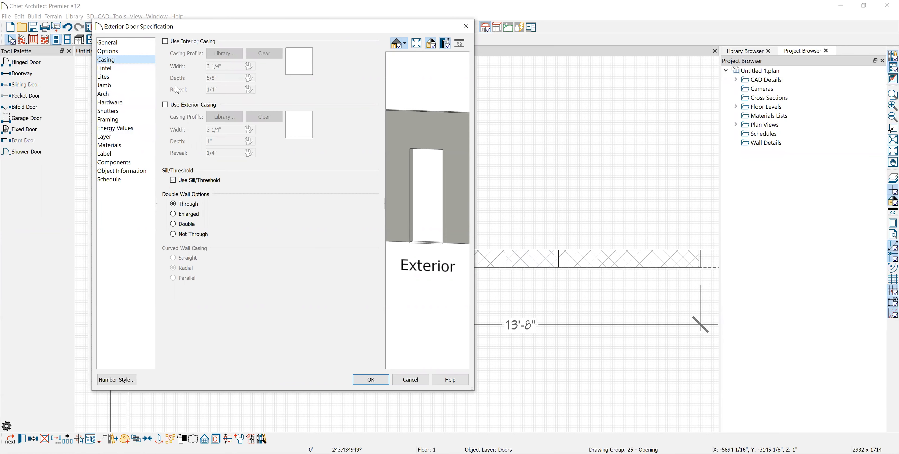
left_click(174, 180)
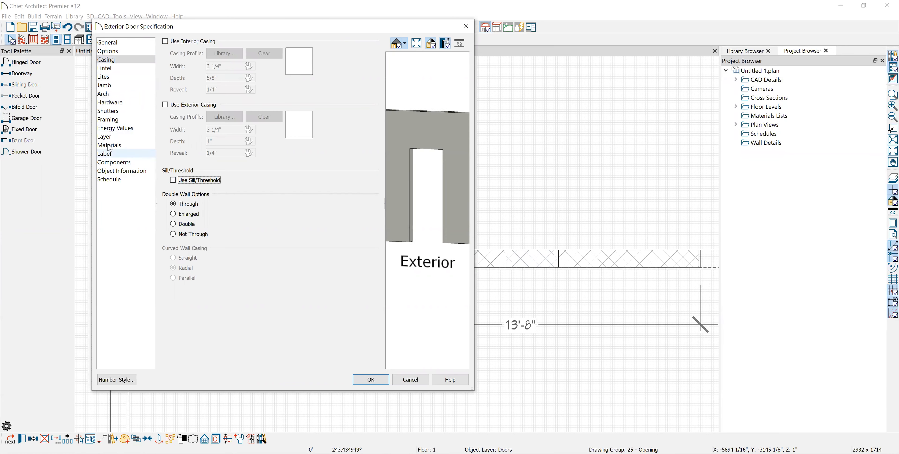
left_click(114, 163)
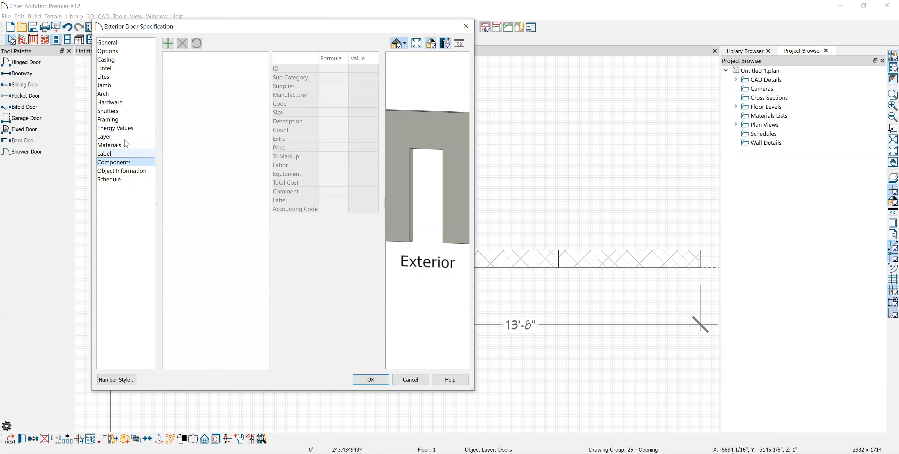
left_click(127, 171)
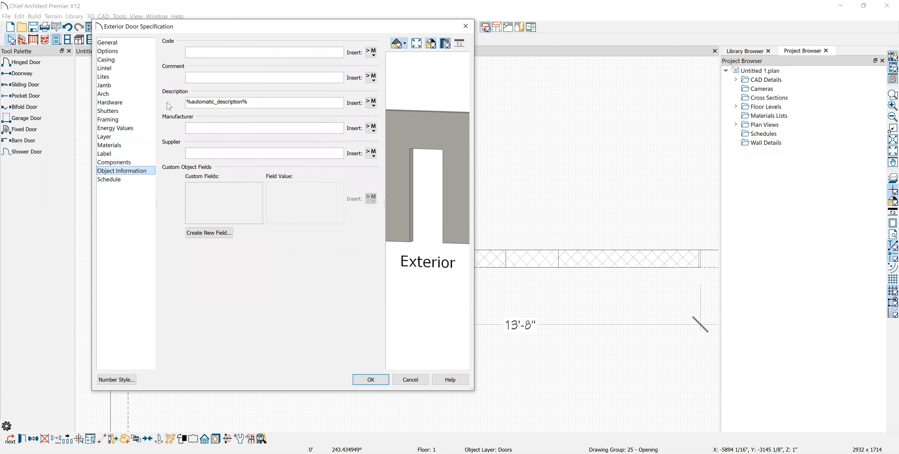
left_click(130, 179)
left_click(123, 153)
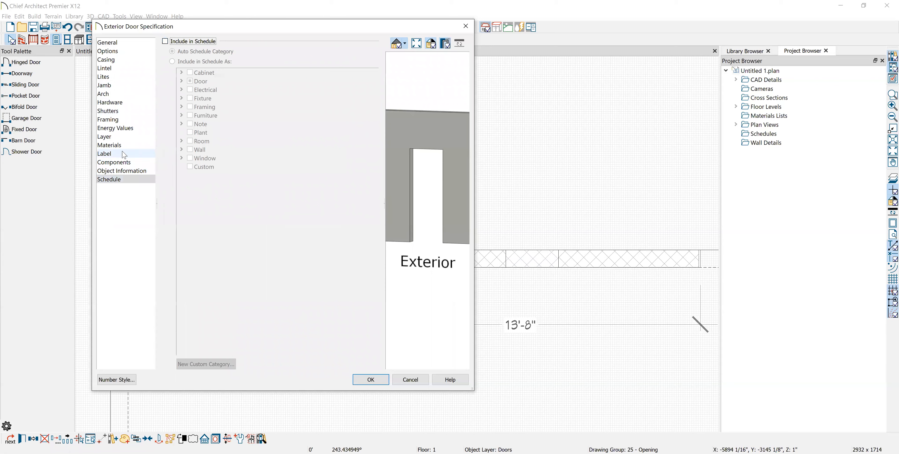
left_click(166, 42)
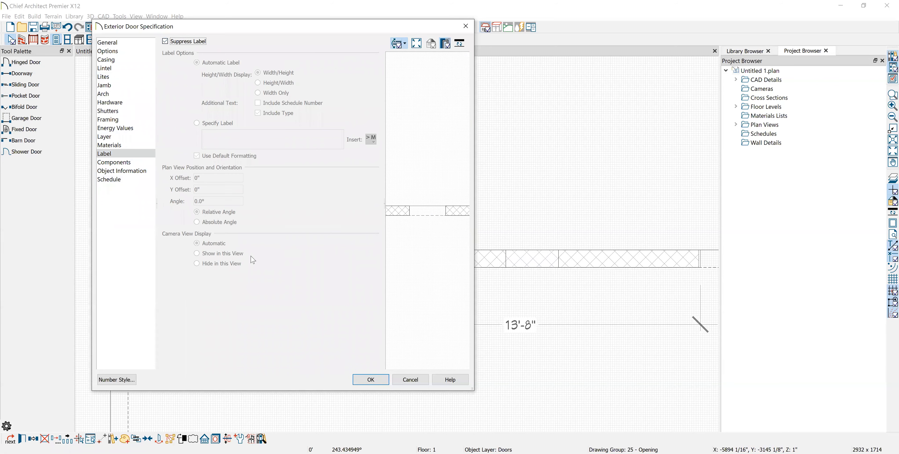
left_click(380, 383)
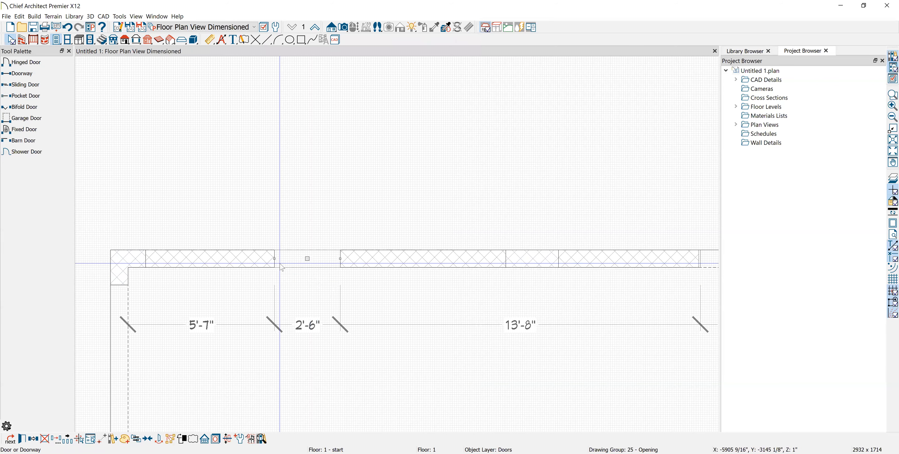
Move the 2'-6" top-wall doorway along the wall to sit near the corner
left_click_drag(274, 258, 145, 258)
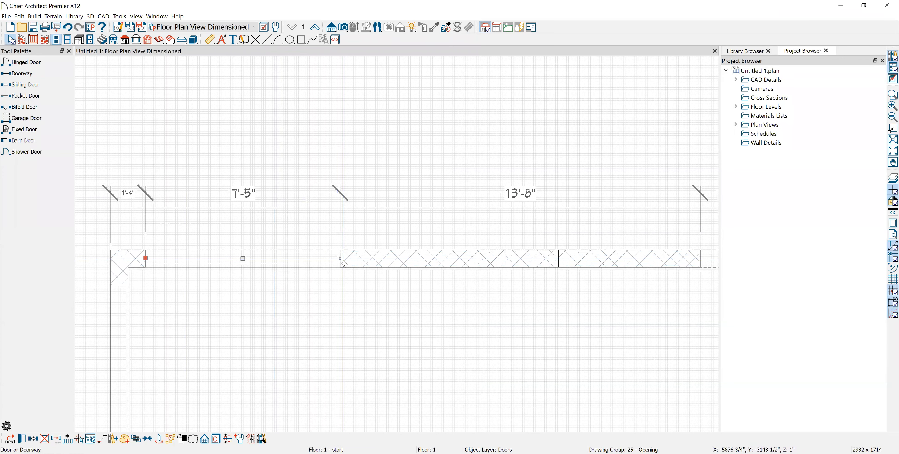
left_click_drag(339, 259, 505, 259)
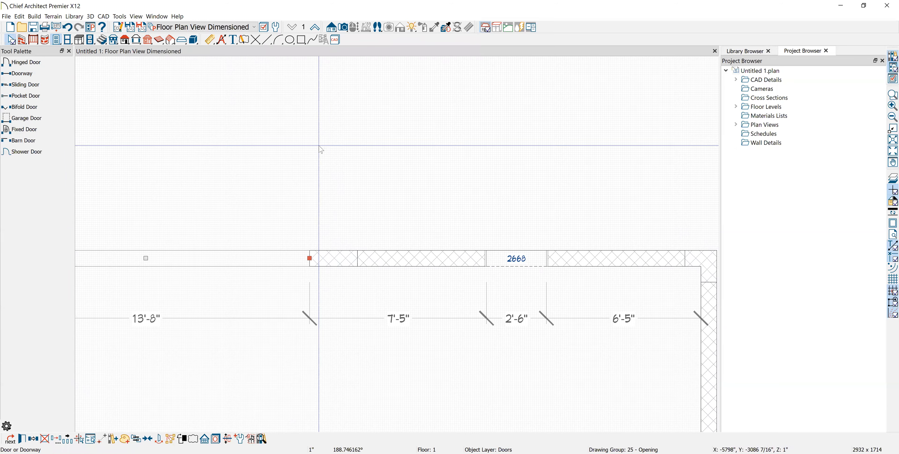
middle_click_drag(307, 257, 310, 229)
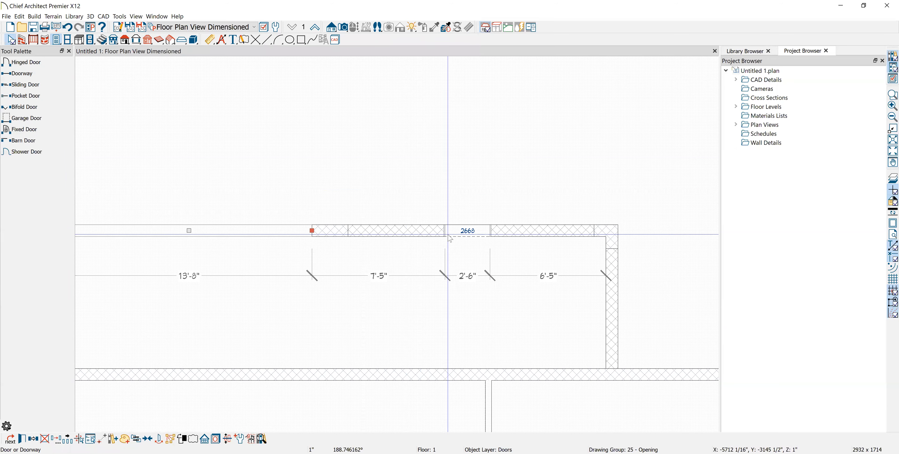
Remove this doorway's interior and exterior casing and suppress its plan label
left_click(475, 230)
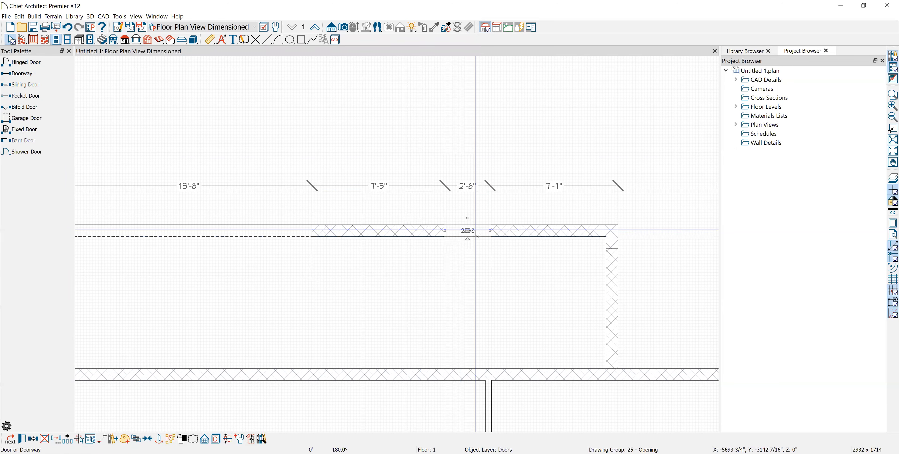
left_click(123, 60)
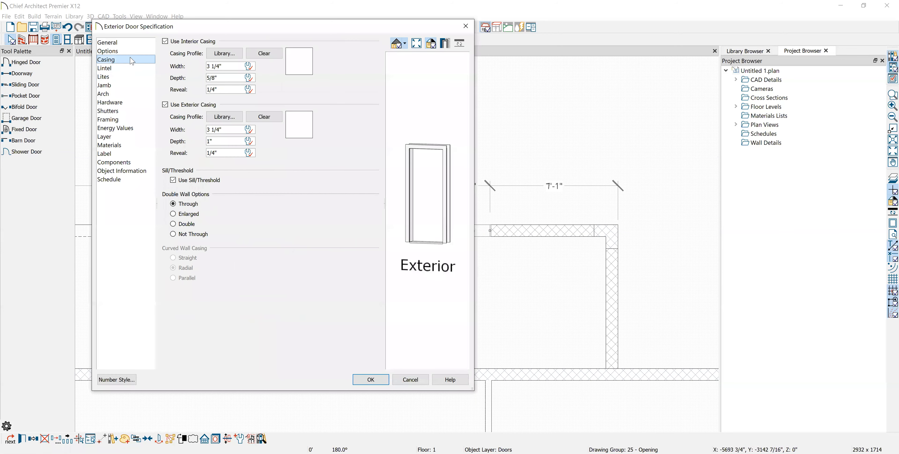
left_click(165, 42)
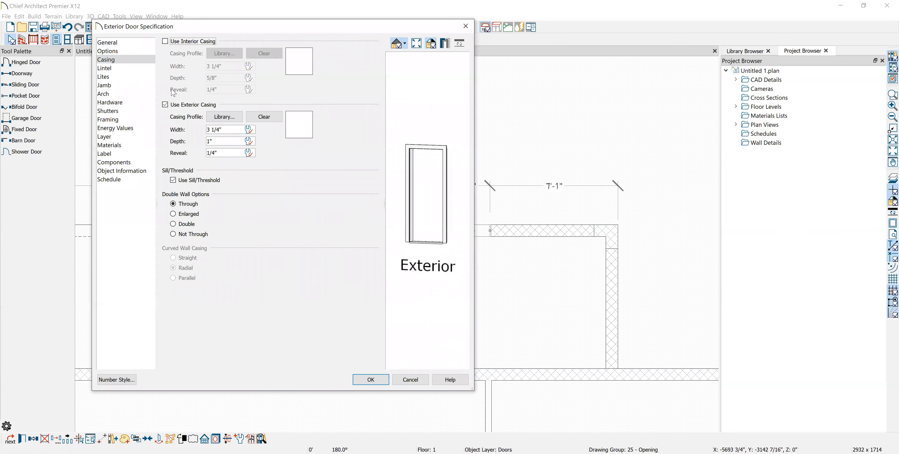
left_click(165, 104)
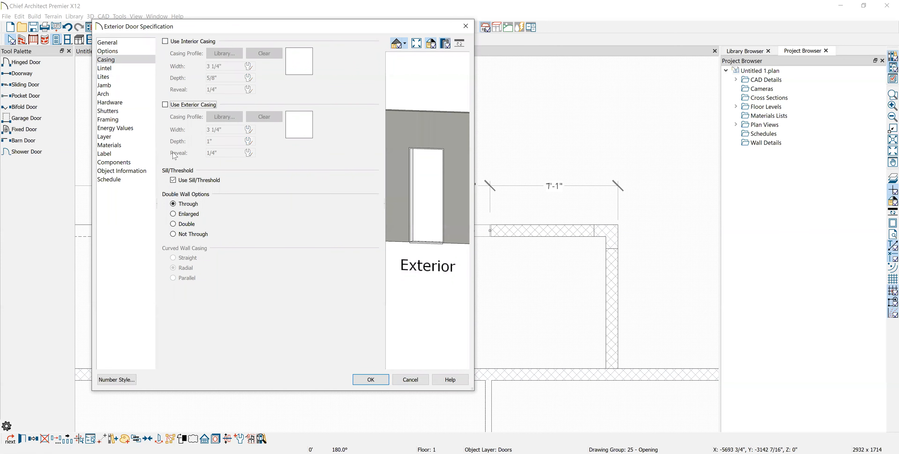
left_click(108, 86)
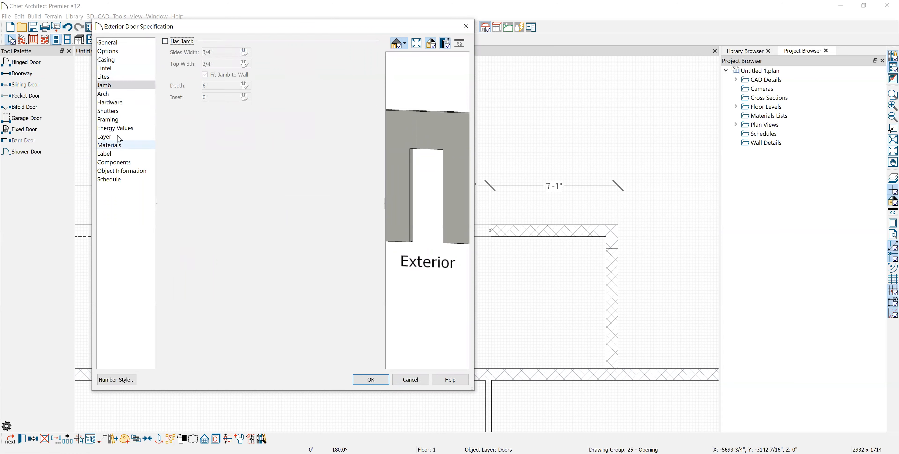
left_click(121, 156)
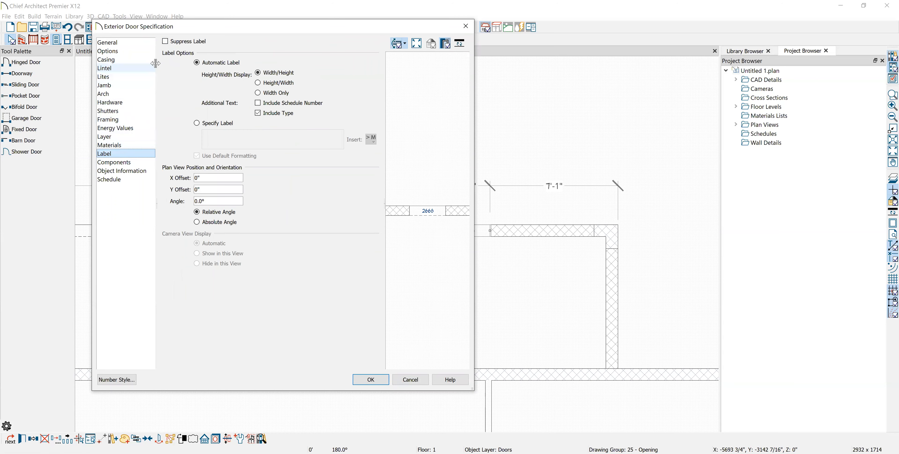
left_click(165, 41)
left_click(118, 180)
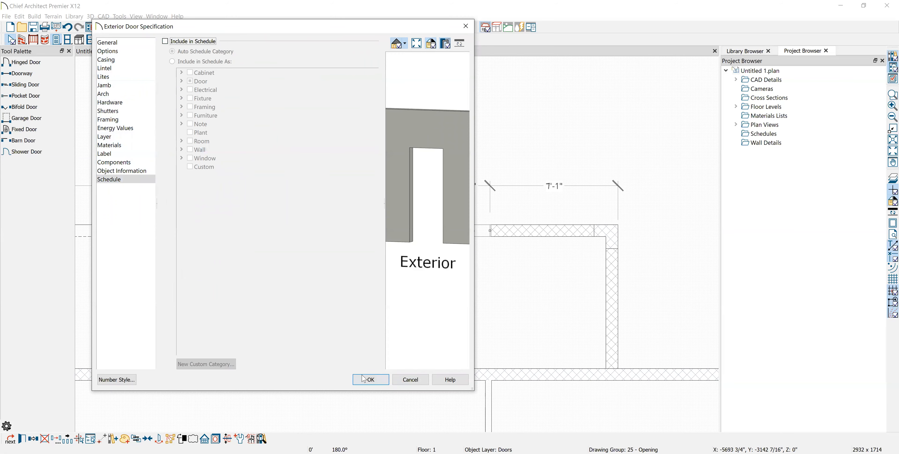
left_click(371, 379)
Resize the opening toward the corner, leaving about 2' of wall at its left
left_click_drag(458, 230, 348, 230)
left_click_drag(489, 232, 594, 230)
scroll(357, 223, "up", 4)
scroll(349, 244, "up", 4)
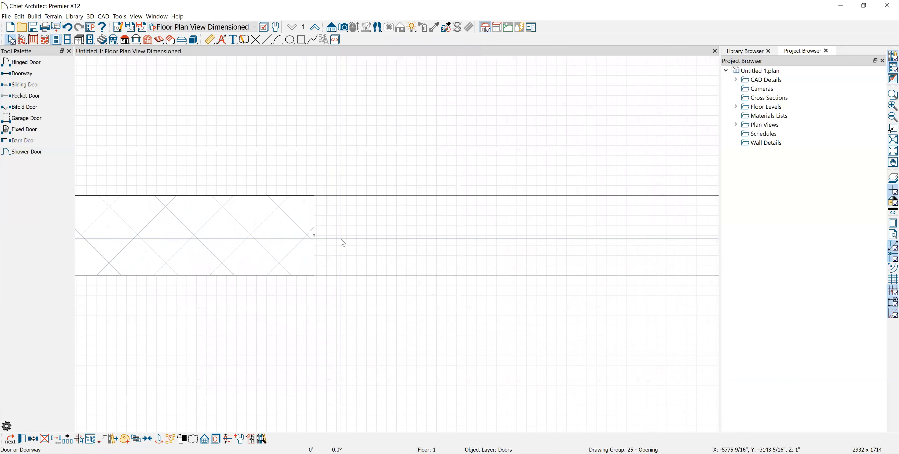
left_click_drag(314, 236, 359, 232)
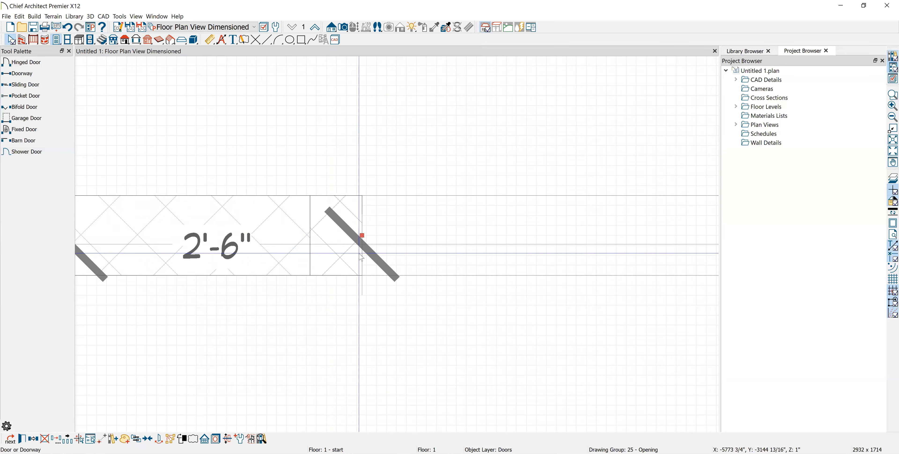
left_click_drag(362, 235, 305, 203)
Copy the left-wall doorway and paste it in the same position
left_click(345, 155)
scroll(346, 159, "down", 5)
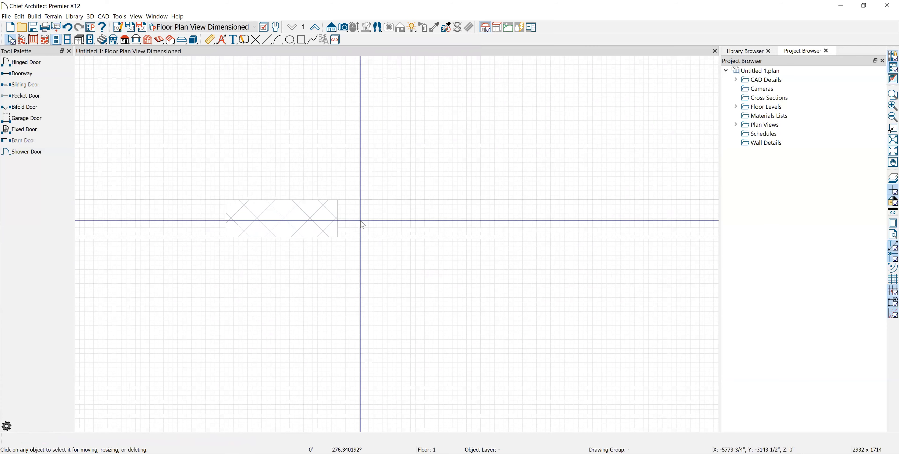
scroll(176, 297, "up", 3)
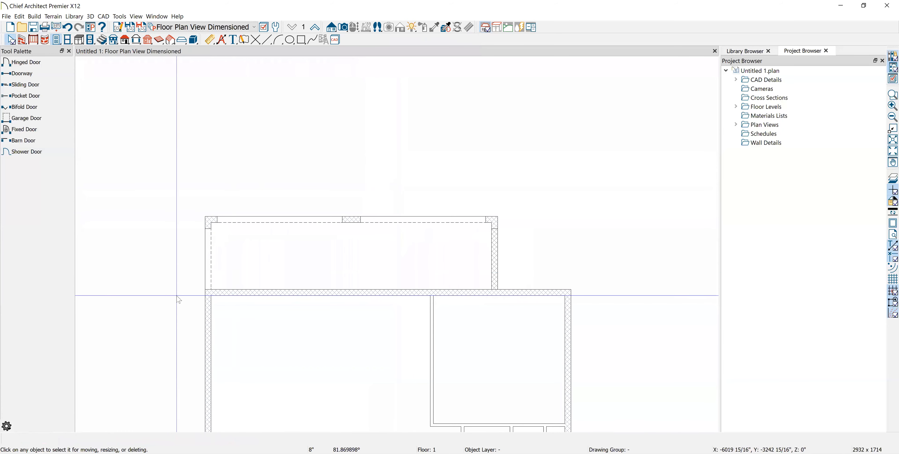
left_click(234, 291)
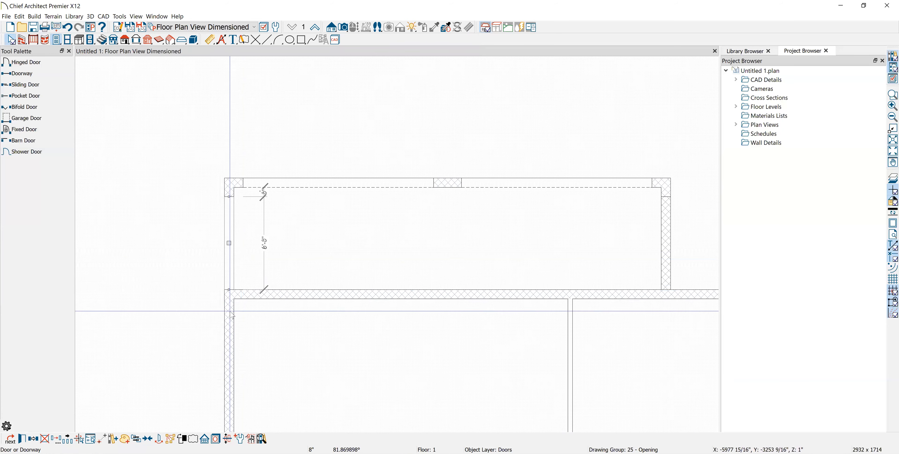
left_click(34, 437)
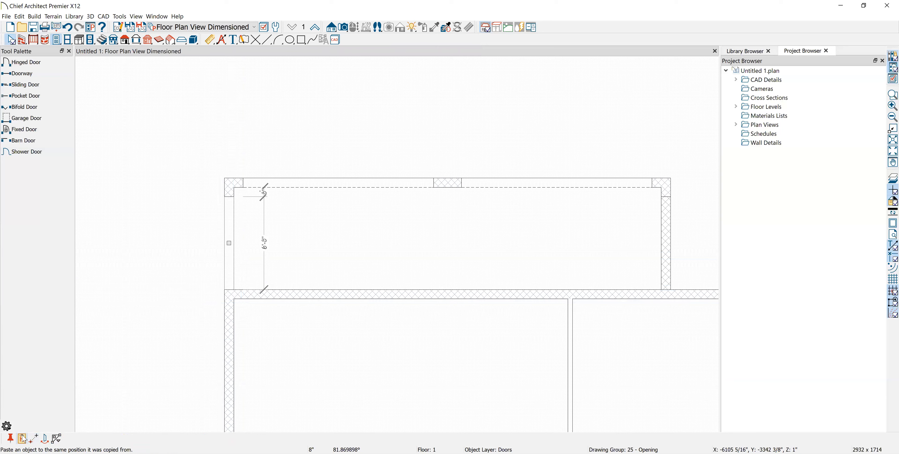
left_click(22, 439)
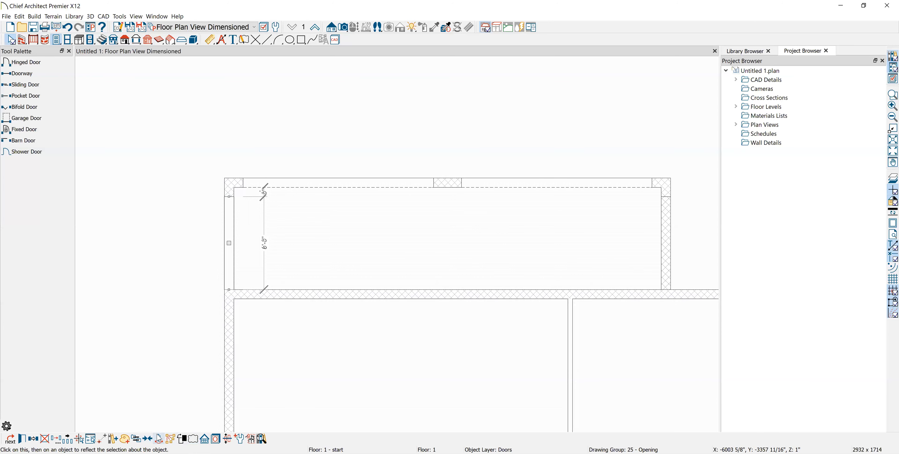
Reflect the copy about the room into the top room's right wall
left_click(160, 438)
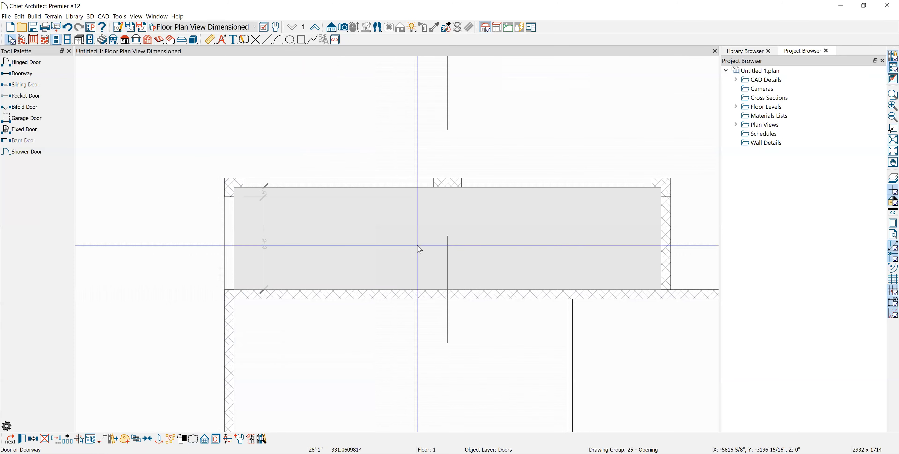
left_click(424, 242)
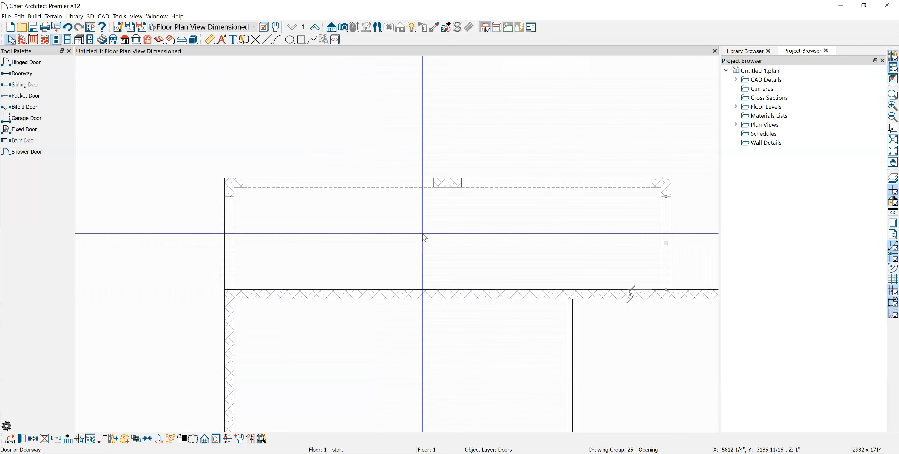
left_click(441, 89)
scroll(523, 160, "down", 4)
middle_click_drag(506, 147, 376, 170)
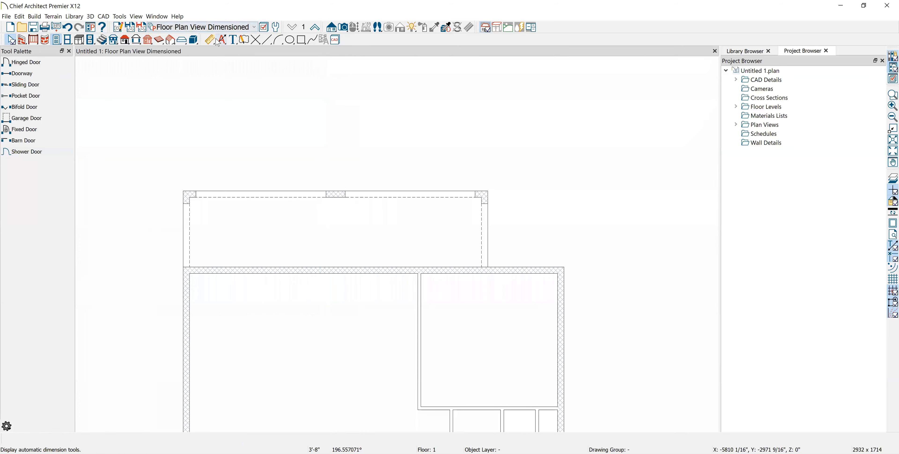
Create and orbit a Full Camera view into the rooms, then return to the floor plan
left_click(342, 27)
left_click_drag(151, 92, 226, 165)
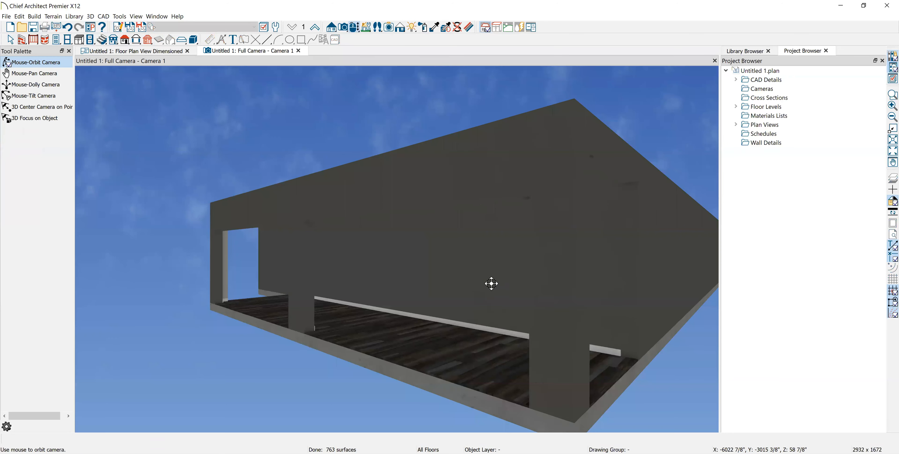
left_click_drag(485, 289, 472, 344)
key("space")
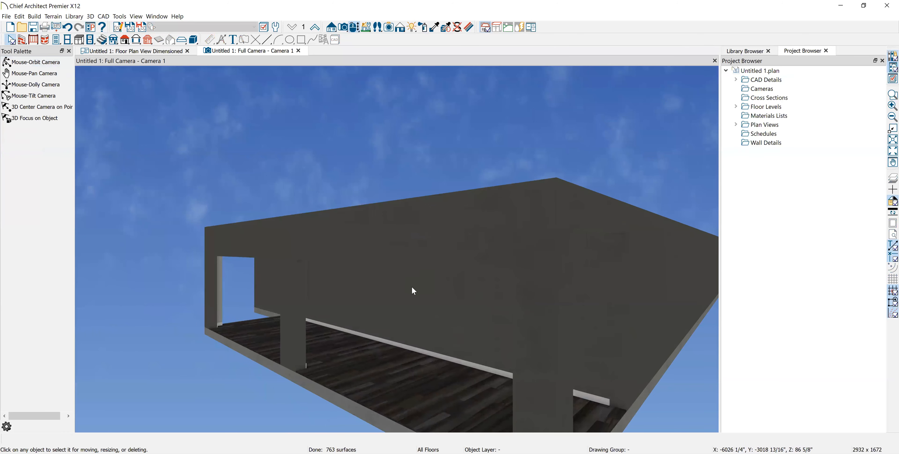
left_click(149, 52)
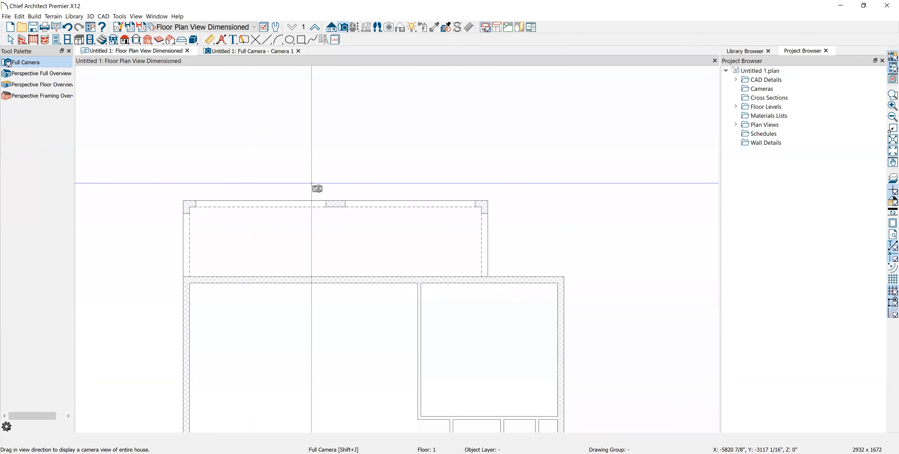
Select the three top-room doorways together and set their height to 8'
left_click(231, 208)
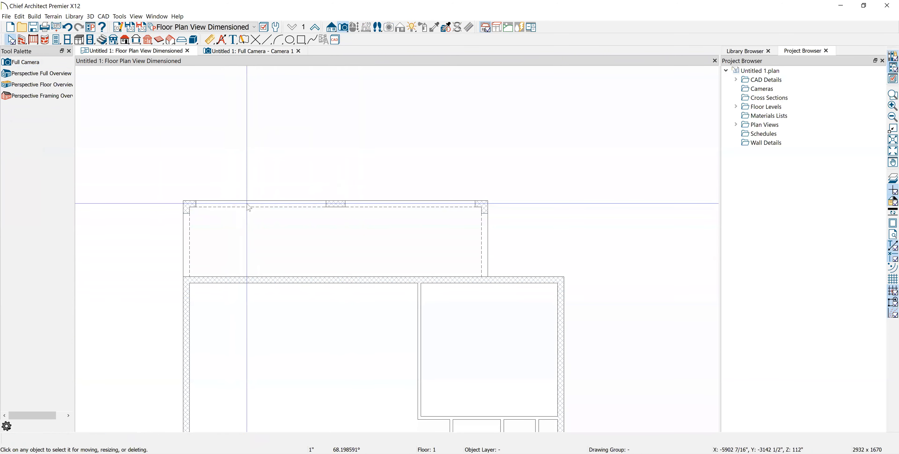
left_click(247, 206)
scroll(427, 199, "up", 2)
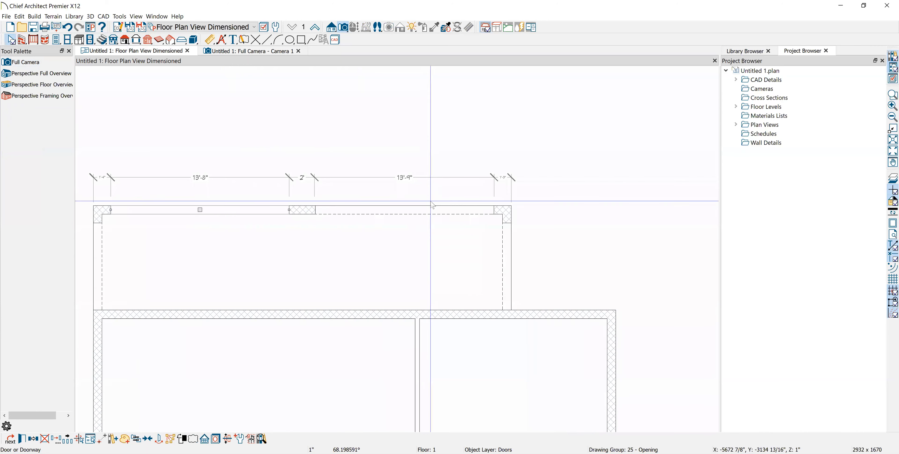
left_click(427, 210, "shift")
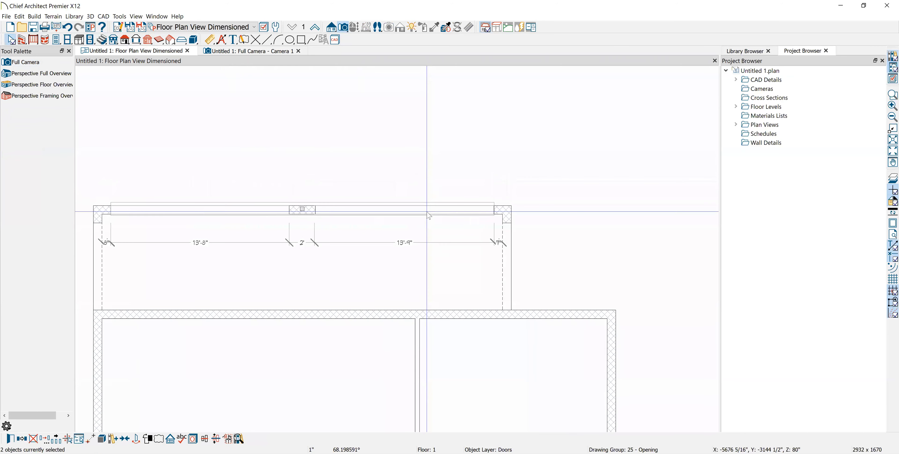
left_click(505, 265, "shift")
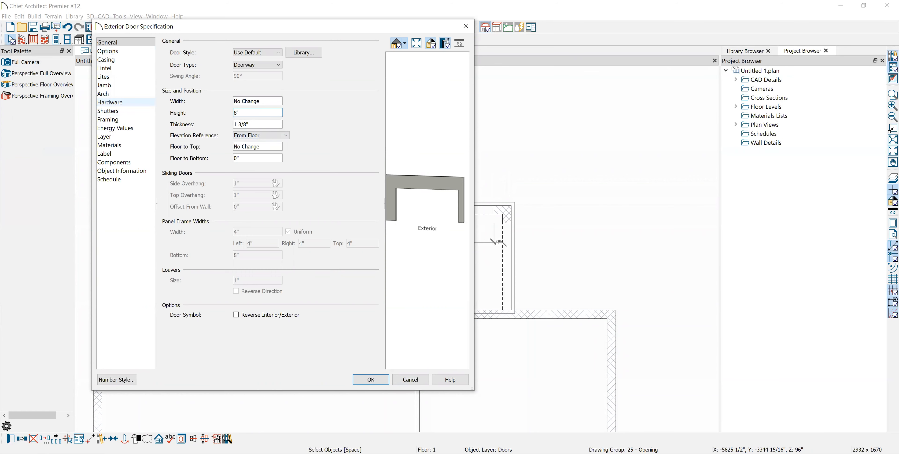
key("Return")
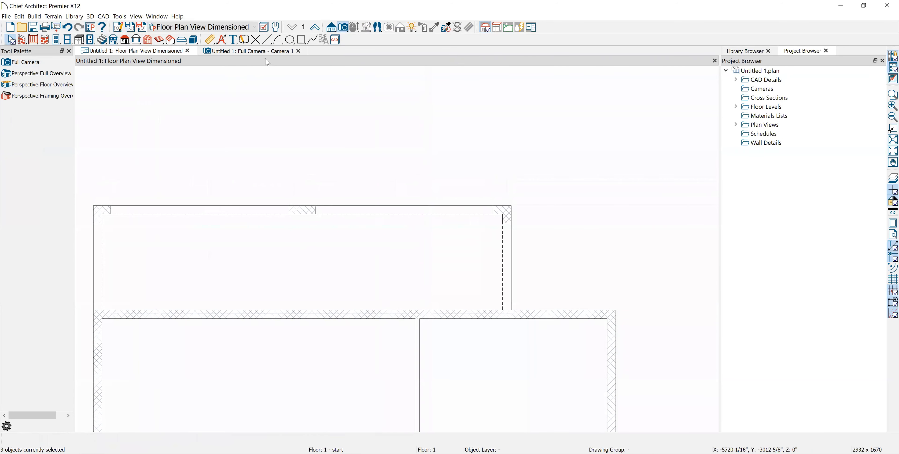
Orbit the 3D camera view and open Room Specification for the interior room's floor
left_click(260, 51)
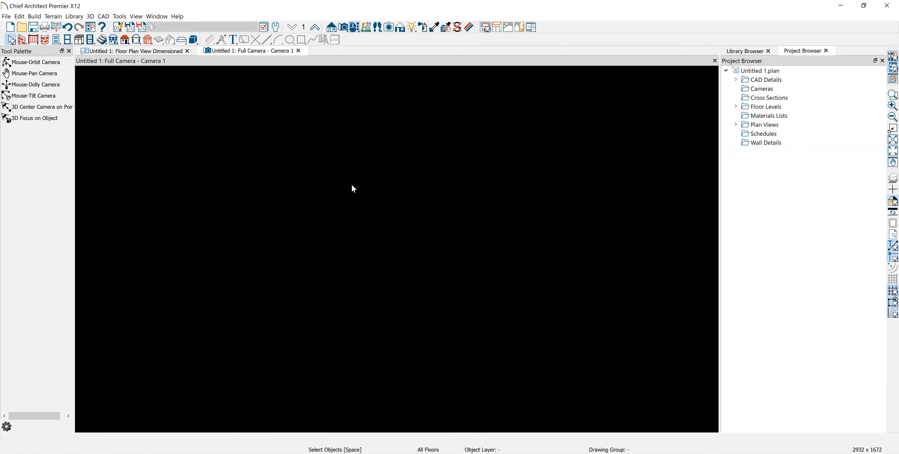
left_click_drag(379, 277, 323, 236)
middle_click_drag(323, 236, 334, 262)
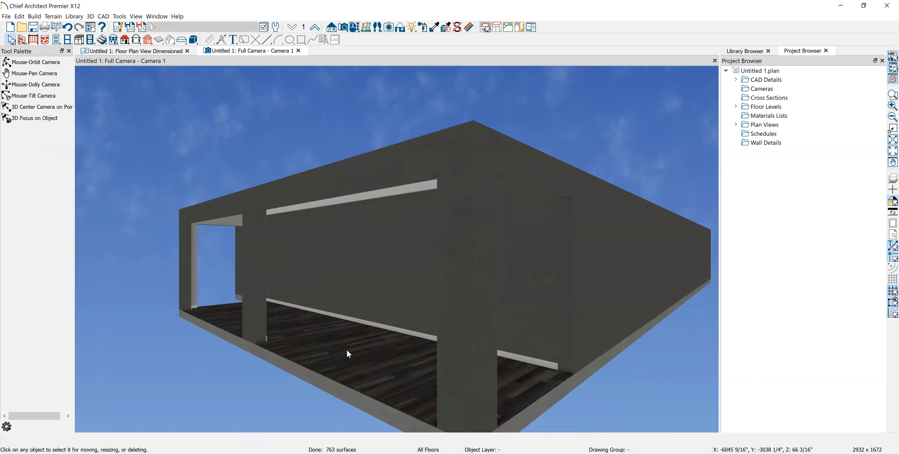
left_click(347, 363)
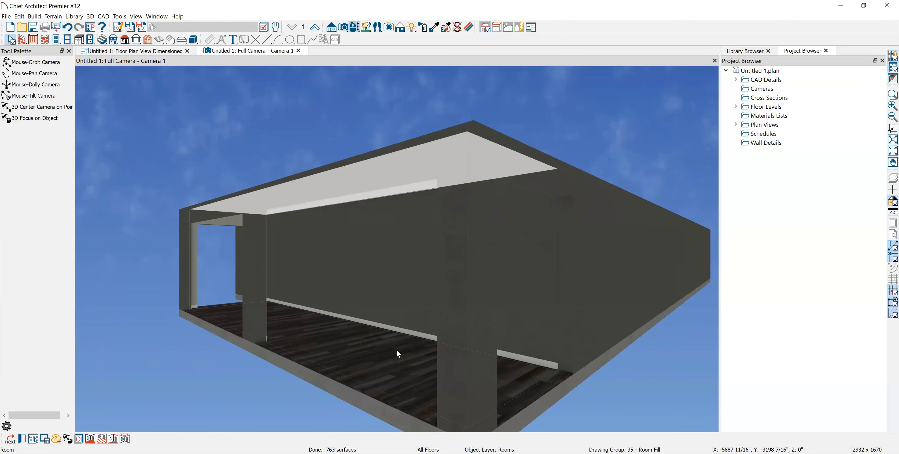
double_click(230, 242)
left_click(241, 126)
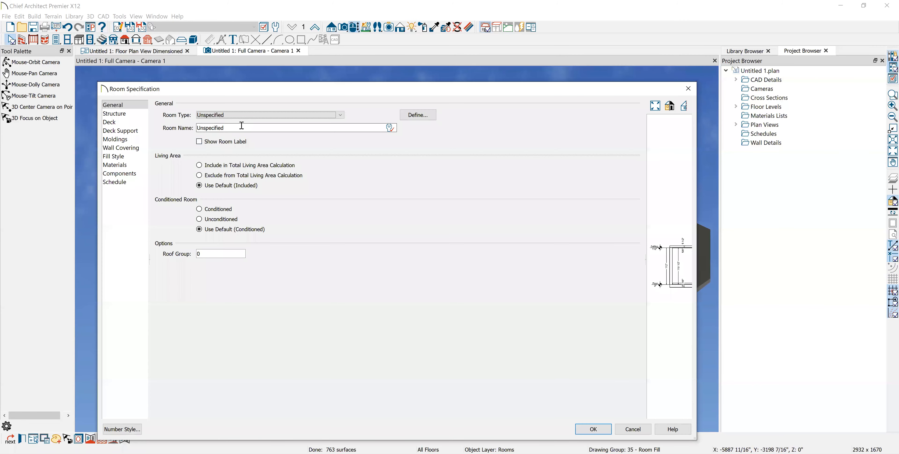
Make the room type Porch, check its -4" floor and 112" ceiling, and accept
left_click(343, 119)
scroll(220, 325, "down", 2)
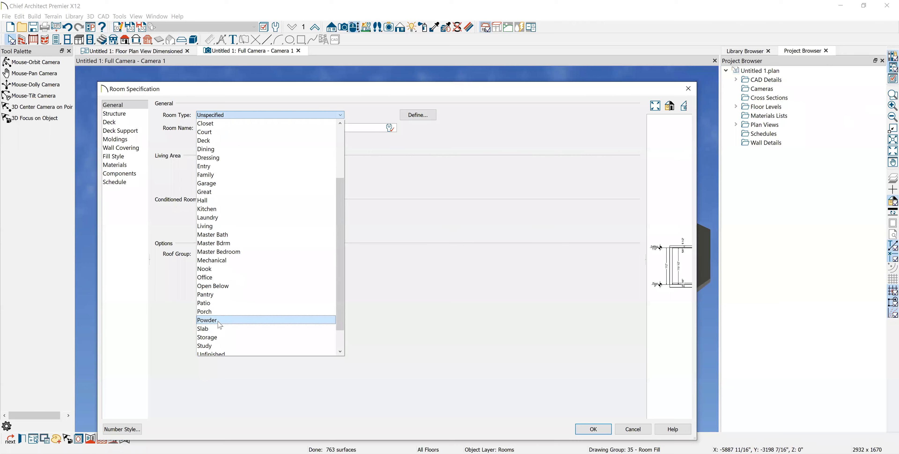
left_click(209, 311)
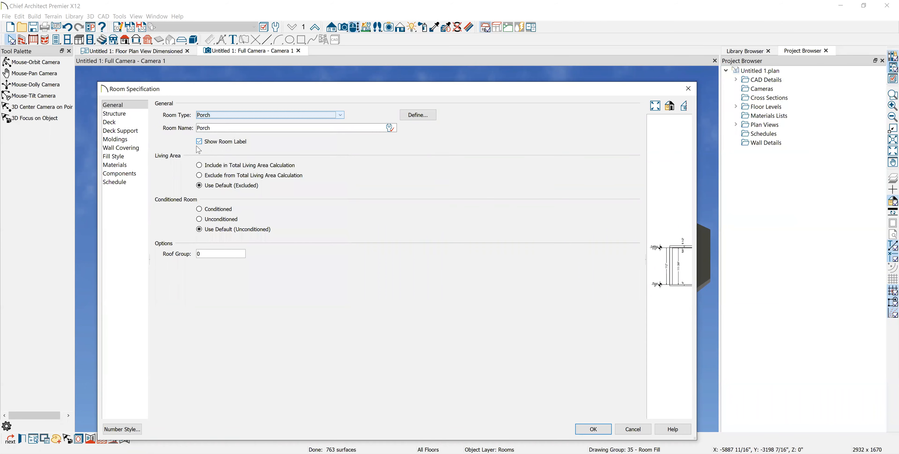
left_click(134, 116)
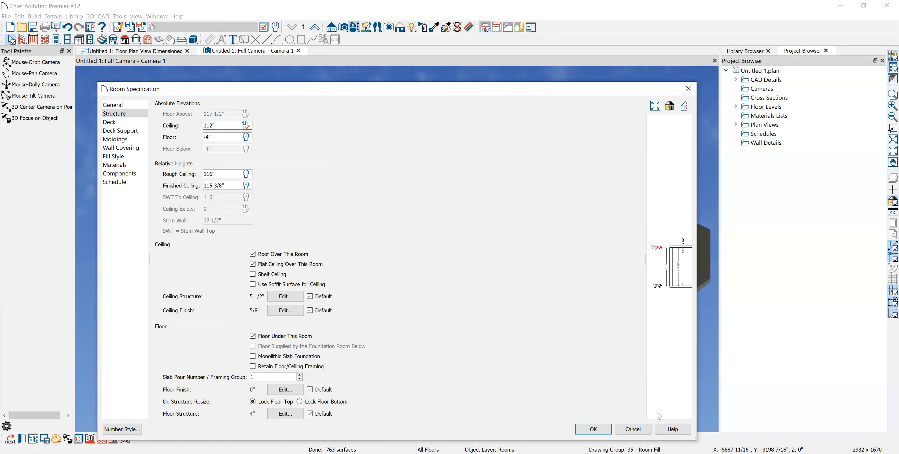
key("Return")
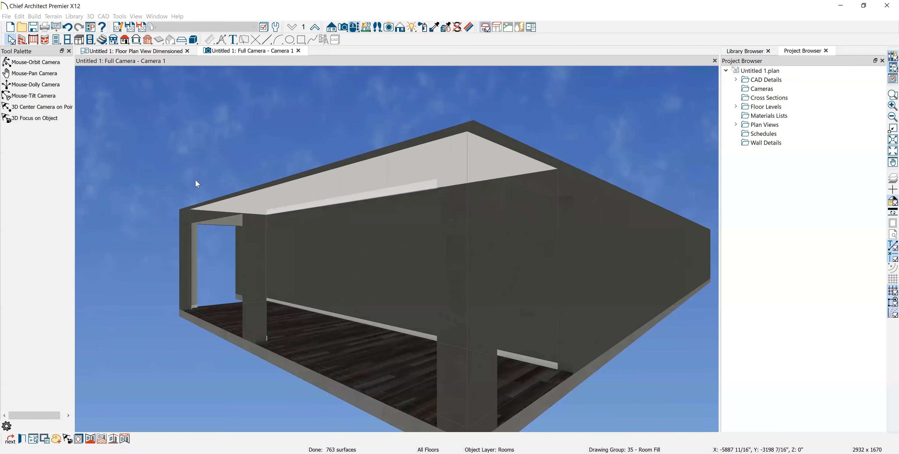
Bring the window opening into view and paint its inner jambs with the sampled grey wall material
left_click(213, 143)
scroll(487, 286, "down", 3)
middle_click_drag(491, 286, 359, 365)
left_click(35, 62)
left_click_drag(567, 327, 703, 371)
middle_click_drag(703, 371, 703, 372)
key("space")
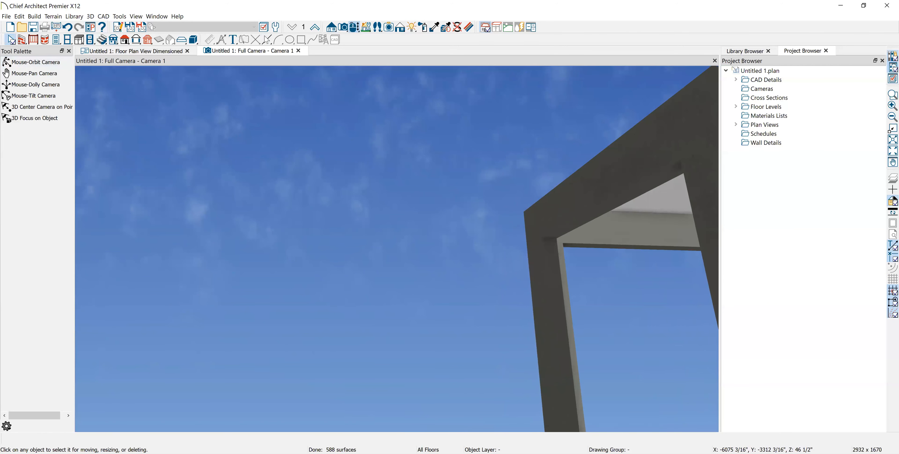
left_click(434, 27)
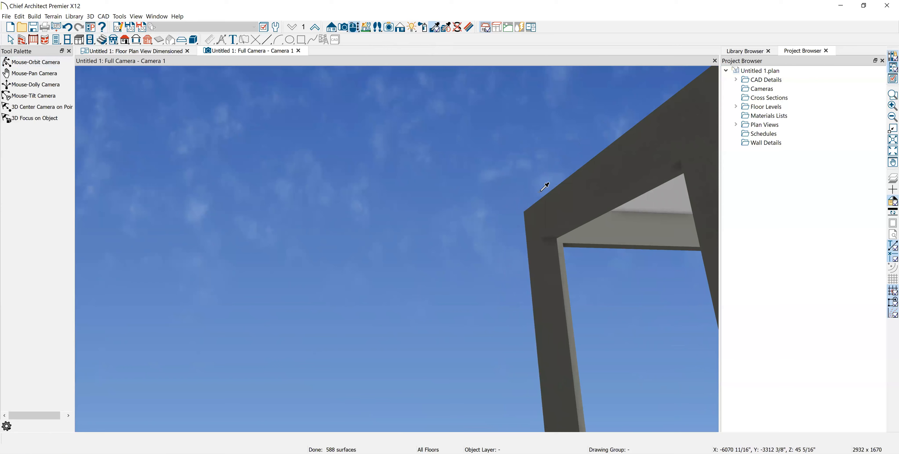
left_click(570, 203)
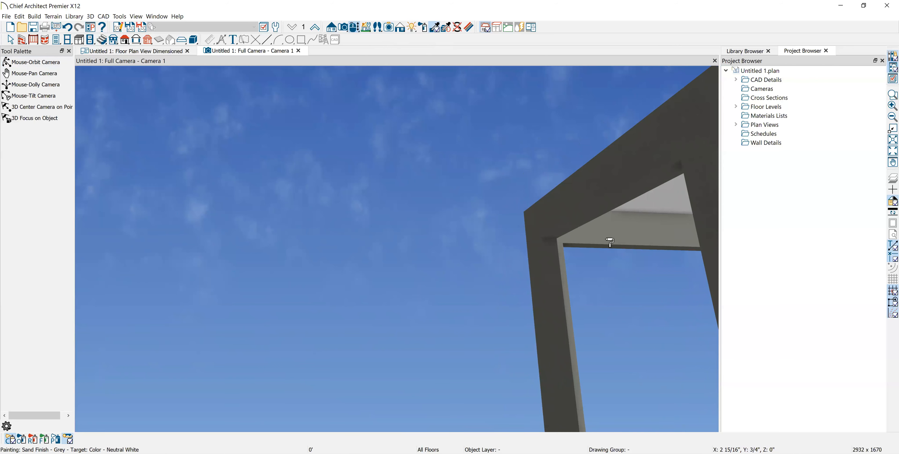
left_click(566, 283)
Orbit beneath the building to inspect the painted surfaces from below
middle_click_drag(650, 329, 672, 306)
key("space")
left_click(40, 62)
left_click_drag(353, 328, 331, 216)
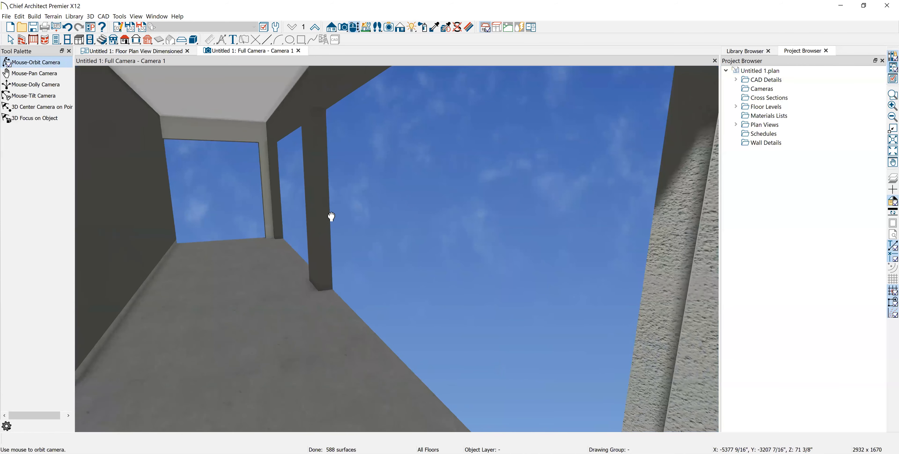
middle_click_drag(331, 217, 339, 223)
left_click(435, 28)
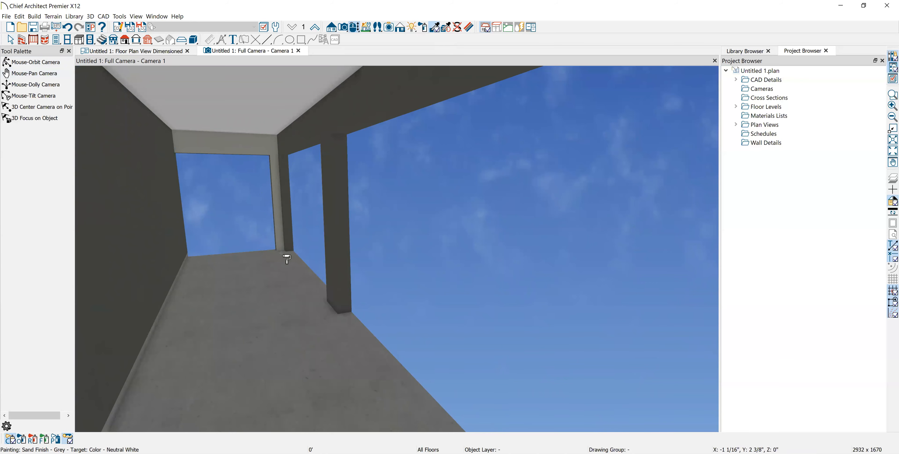
scroll(277, 343, "down", 5)
mouse_move(293, 387)
middle_mouse_down()
mouse_move(291, 321)
mouse_move(351, 297)
middle_mouse_up()
scroll(351, 297, "up", 5)
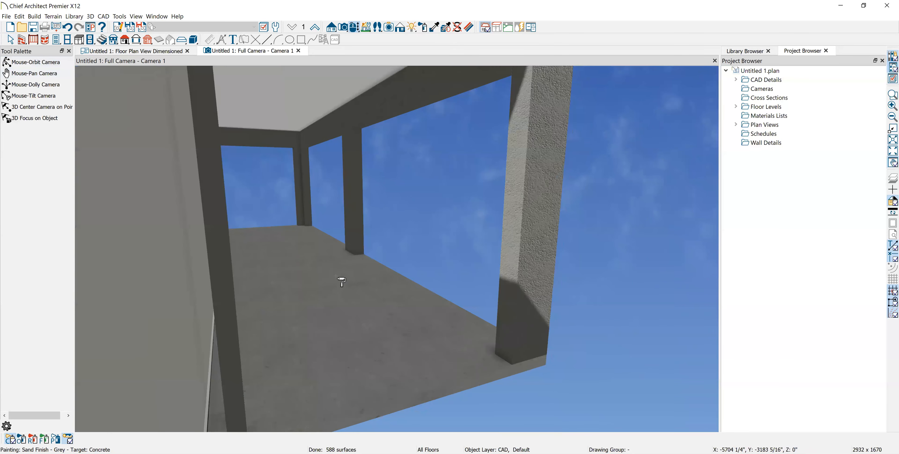
scroll(337, 284, "down", 10)
key("Escape")
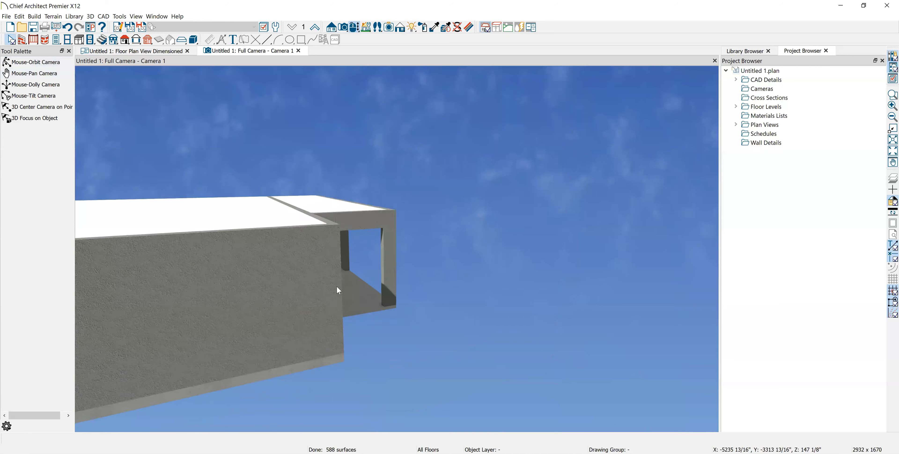
left_click(30, 65)
left_click_drag(497, 357, 403, 301)
scroll(445, 251, "up", 3)
scroll(347, 262, "up", 3)
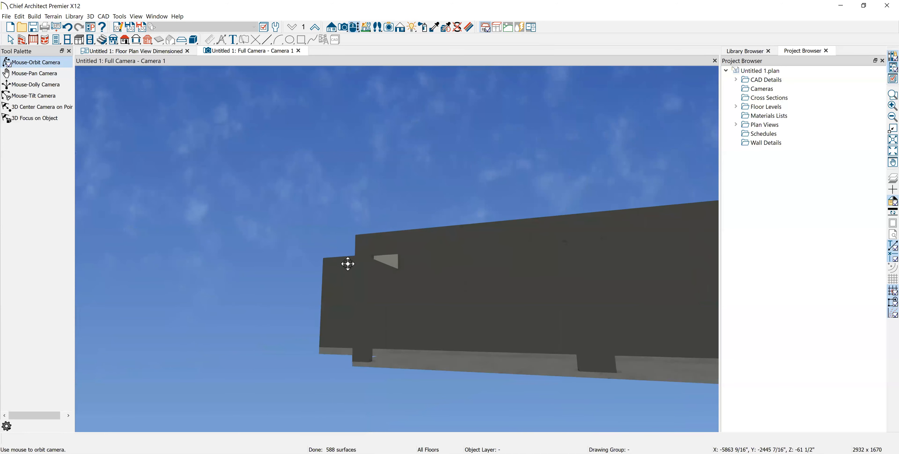
key("Escape")
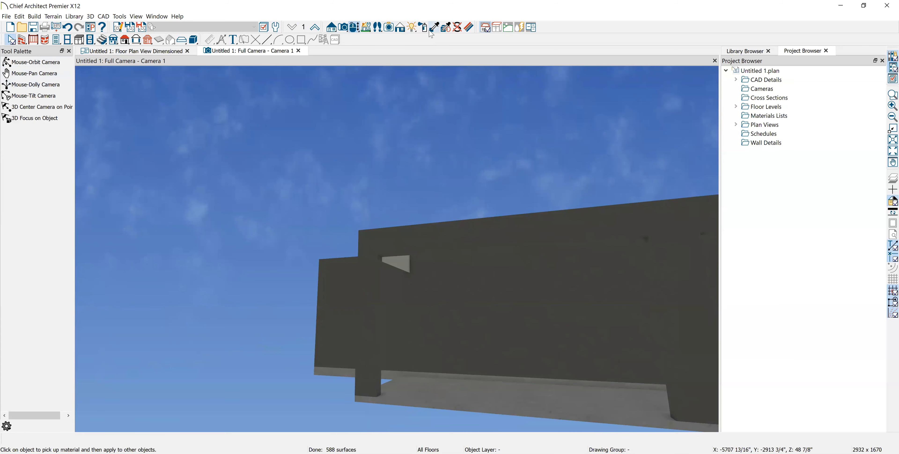
Sample the grey Sand Finish material and orbit around the porch to check it
left_click(435, 28)
left_click(453, 235)
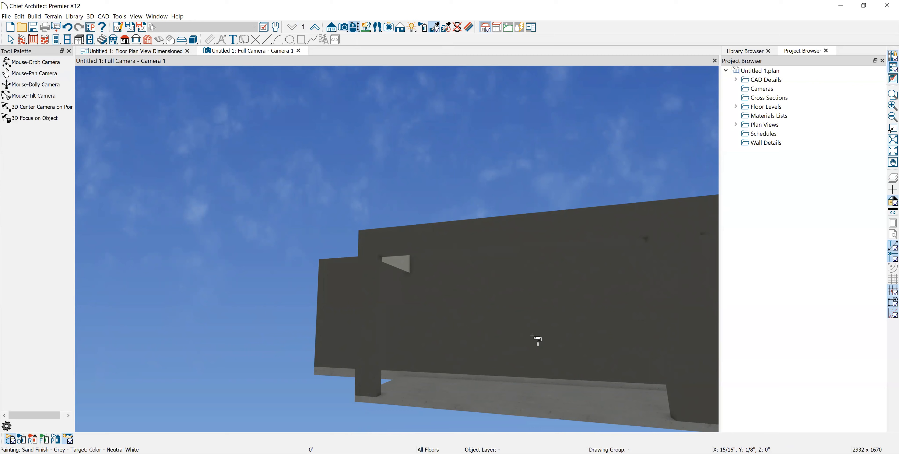
left_click(35, 62)
left_click_drag(268, 232, 505, 189)
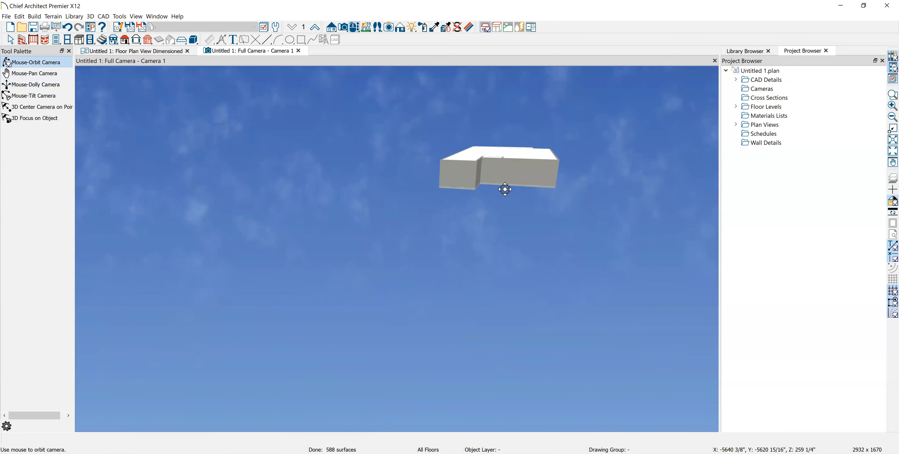
scroll(490, 136, "up", 4)
middle_click_drag(490, 178, 502, 227)
key("space")
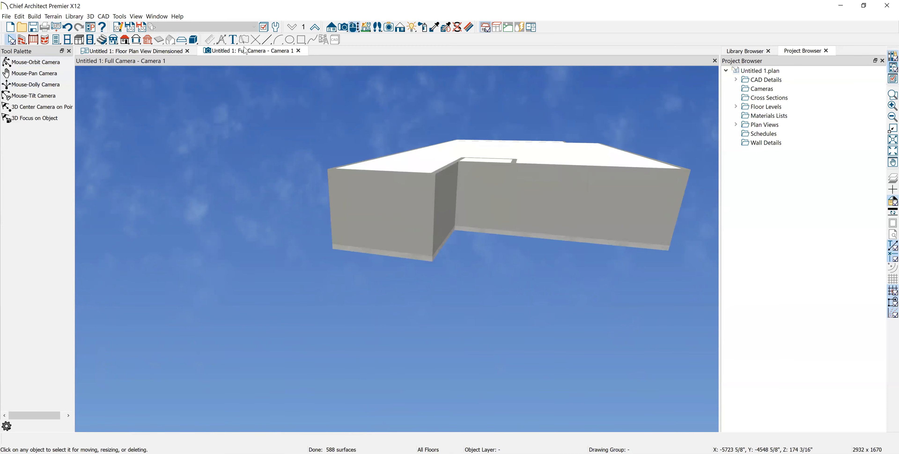
Return to the Floor Plan View Dimensioned tab and select the small room
left_click(107, 53)
scroll(371, 351, "down", 4)
scroll(416, 367, "up", 6)
left_click(336, 290)
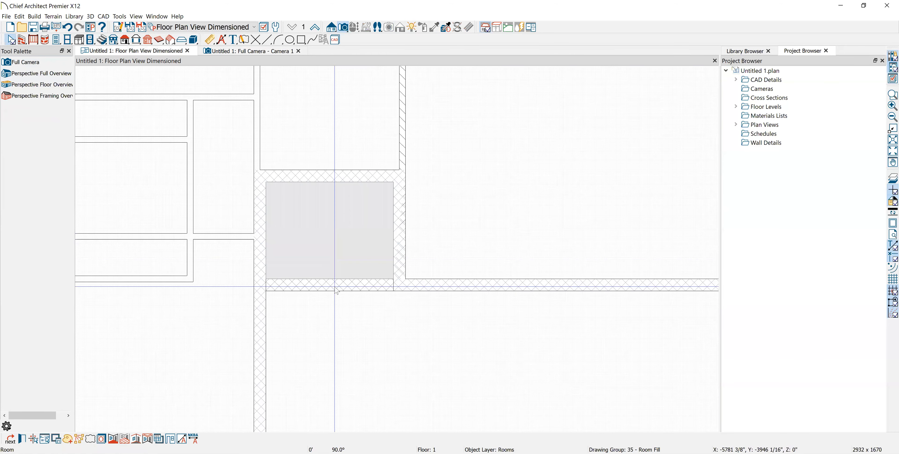
Make the small room a Porch with a 148" ceiling in Room Specification
left_click(335, 292)
left_click(335, 291)
left_click(379, 357)
left_click(334, 250)
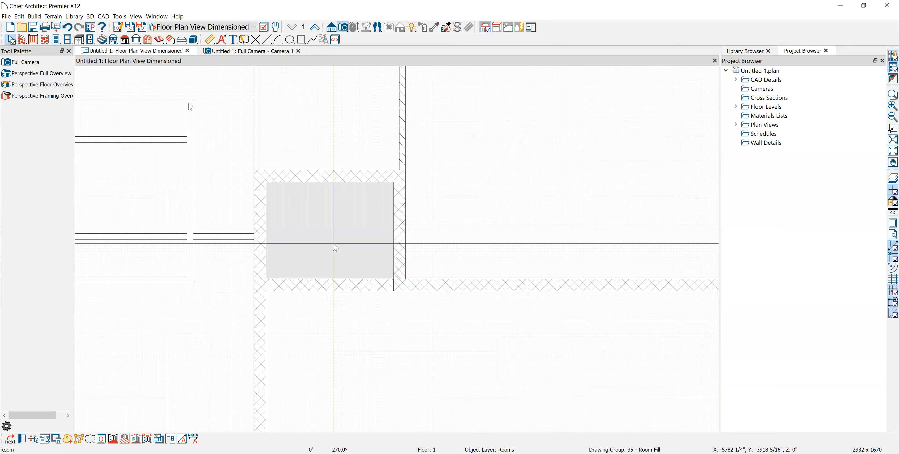
double_click(335, 247)
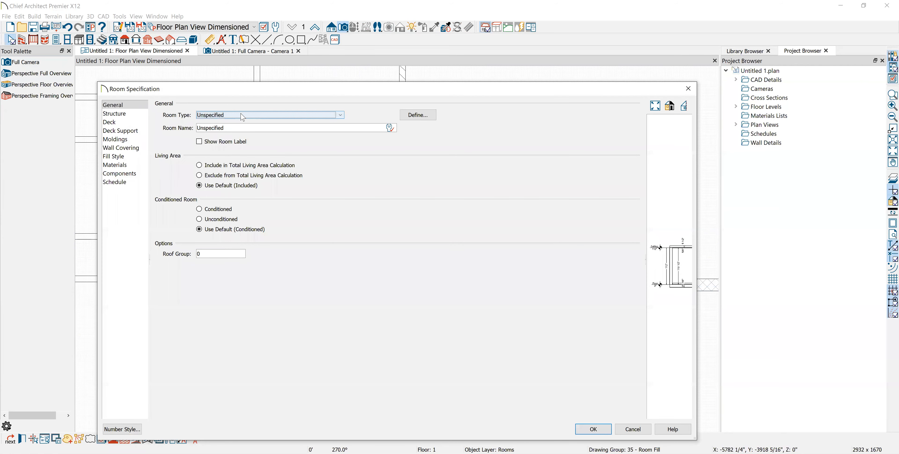
left_click(242, 117)
scroll(214, 296, "down", 3)
scroll(213, 296, "down", 3)
left_click(213, 311)
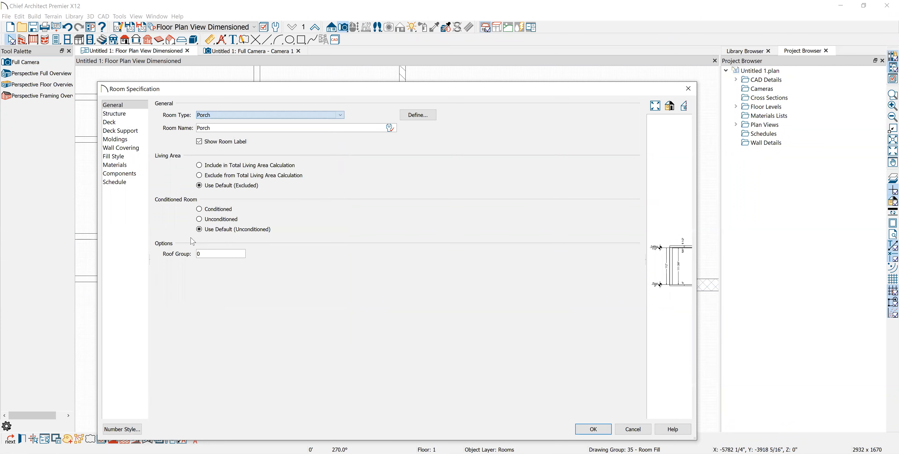
left_click(115, 114)
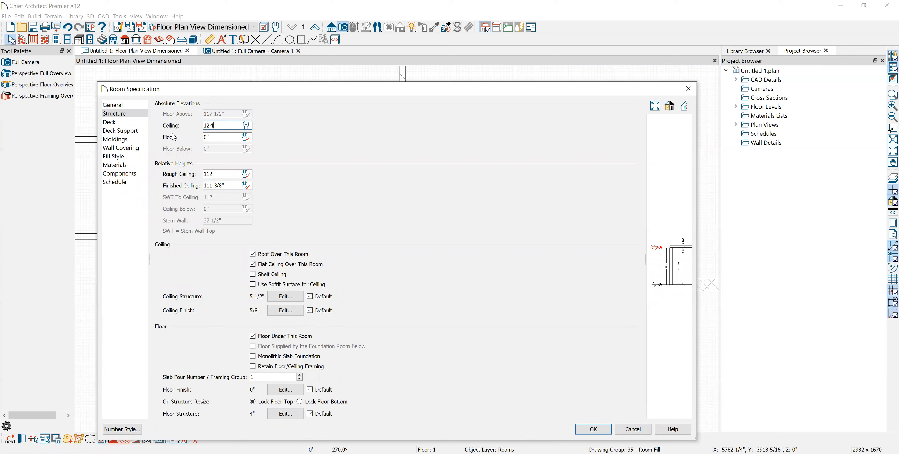
left_click(231, 134)
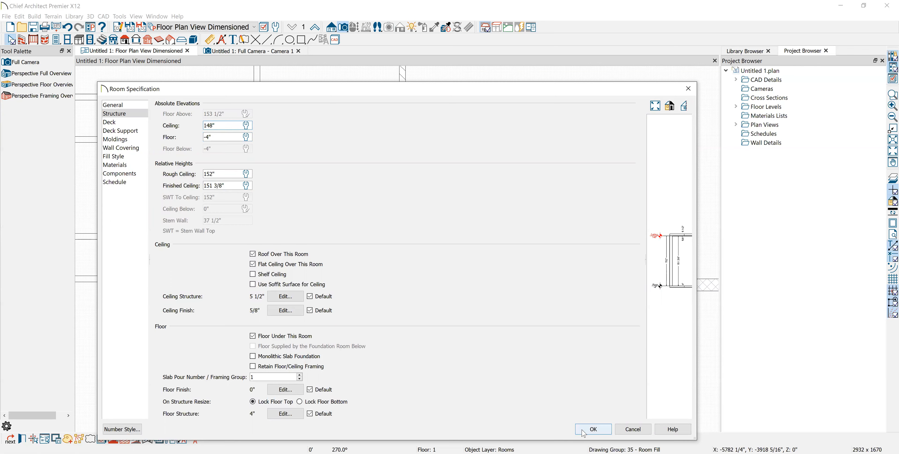
left_click(593, 429)
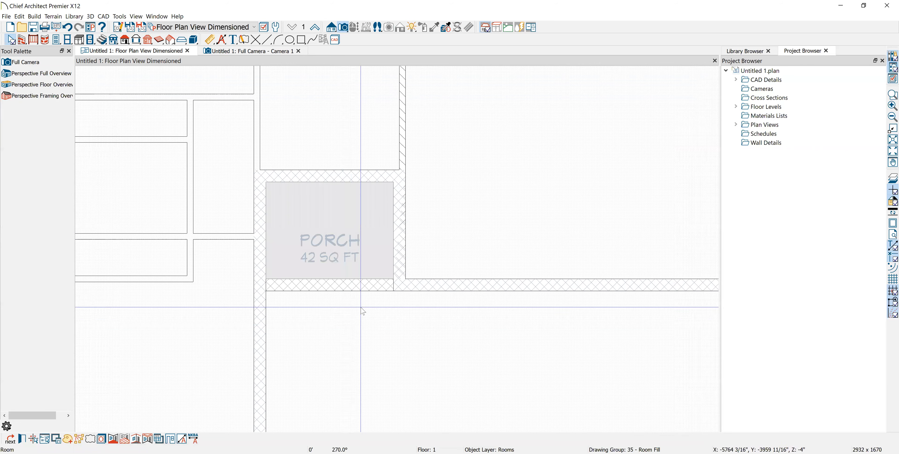
Check the porch in the 3D camera view, then return to the floor plan
left_click(273, 51)
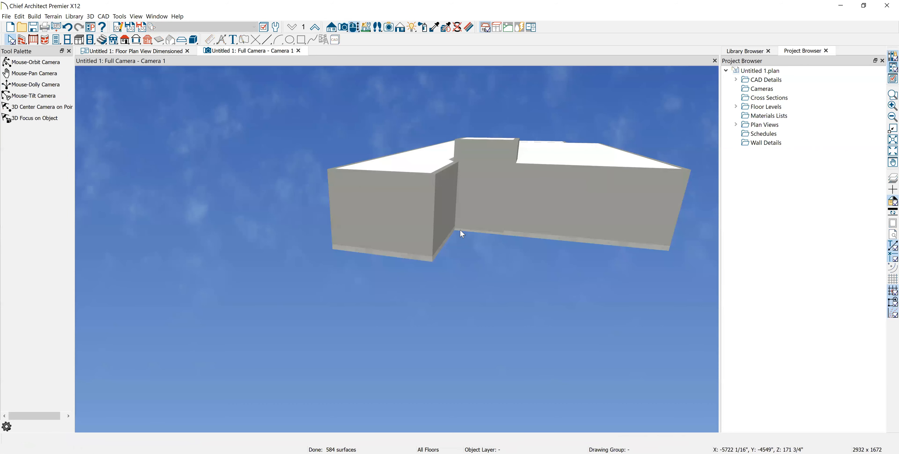
middle_click_drag(422, 206, 380, 235)
scroll(468, 261, "up", 4)
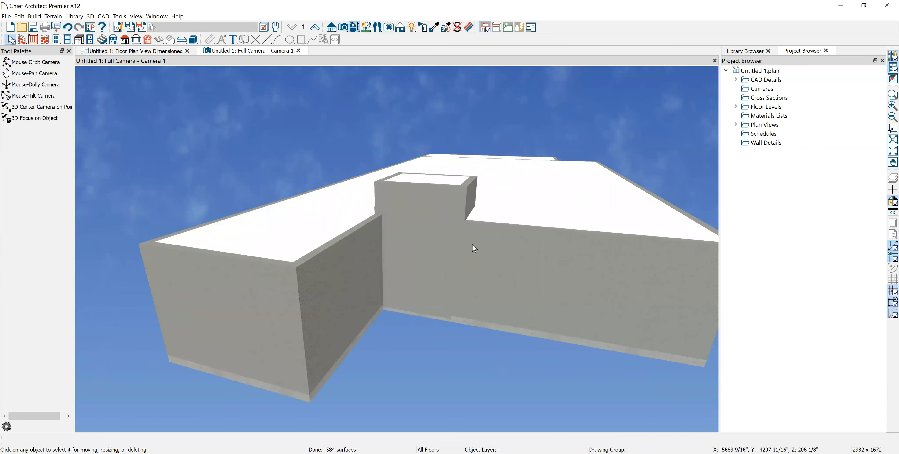
scroll(471, 243, "down", 3)
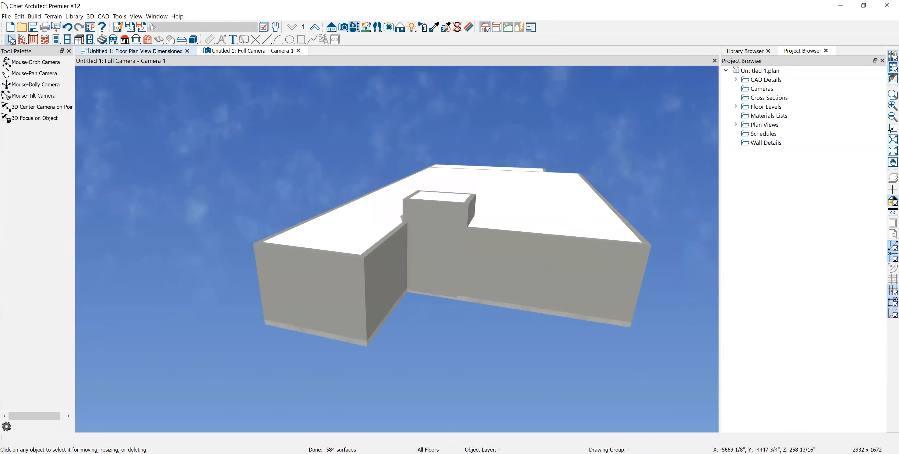
left_click(136, 51)
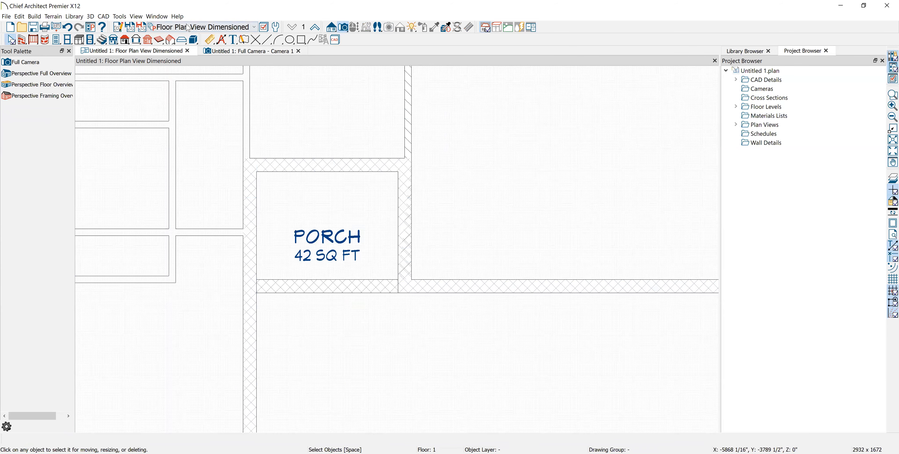
Place a plain doorway in the porch's bottom wall
left_click(57, 41)
left_click(30, 75)
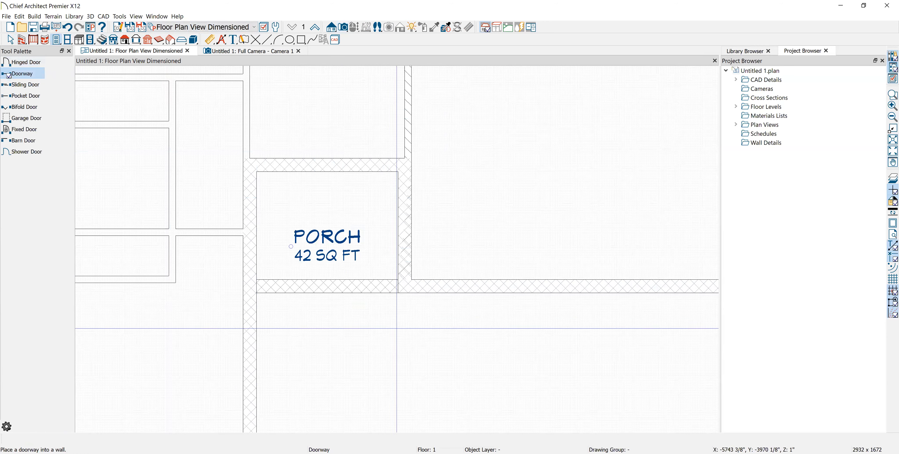
left_click(326, 295)
key("space")
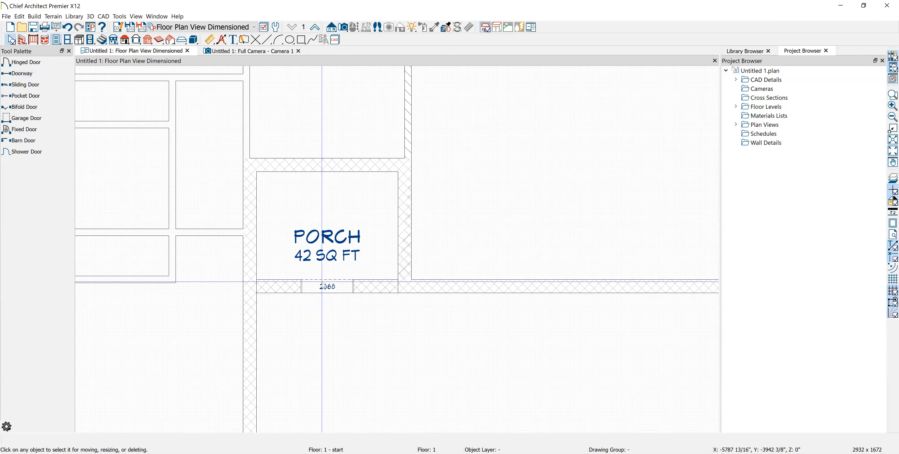
scroll(321, 281, "up", 3)
left_click(336, 289)
key("Escape")
left_click(336, 289)
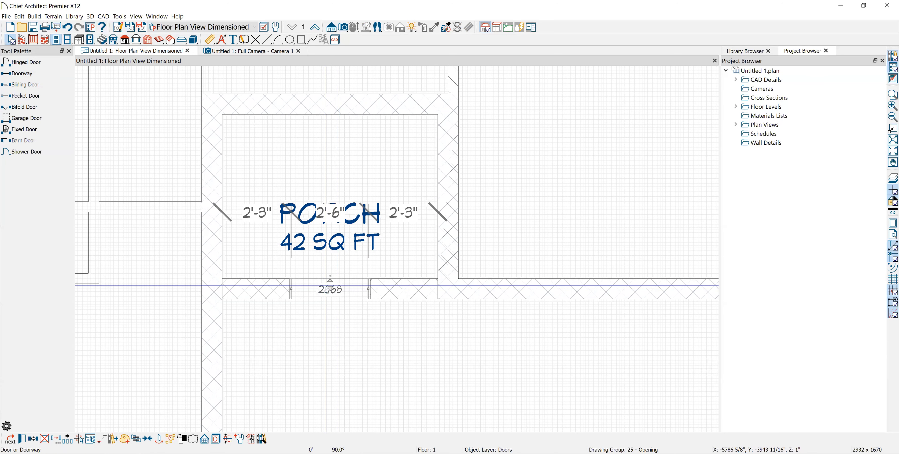
Set the doorway height to 136" and remove its interior and exterior casings, sill and jamb
double_click(328, 289)
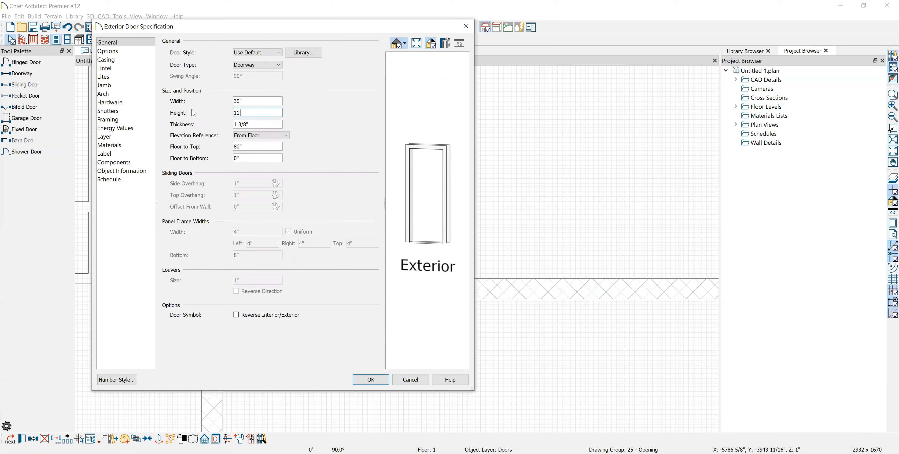
left_click(274, 121)
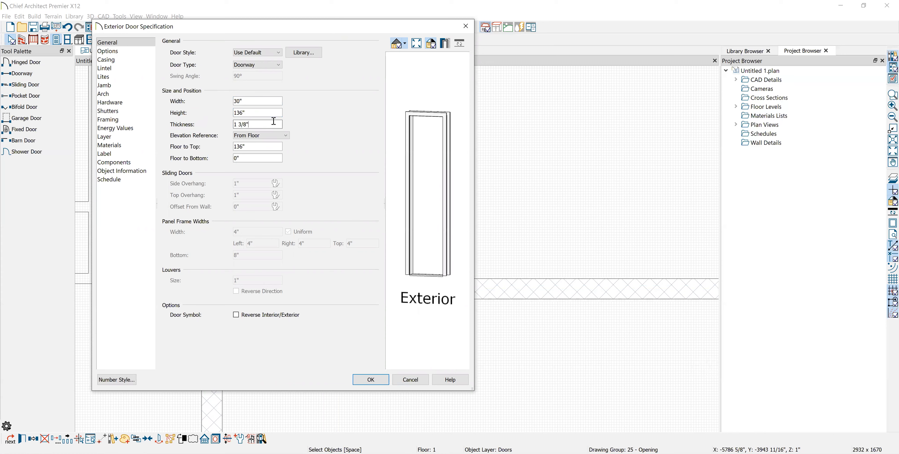
left_click(112, 60)
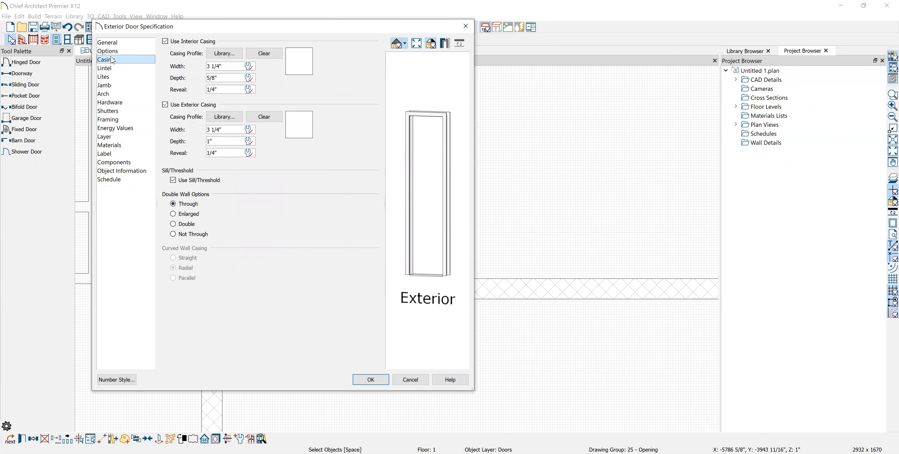
left_click(165, 41)
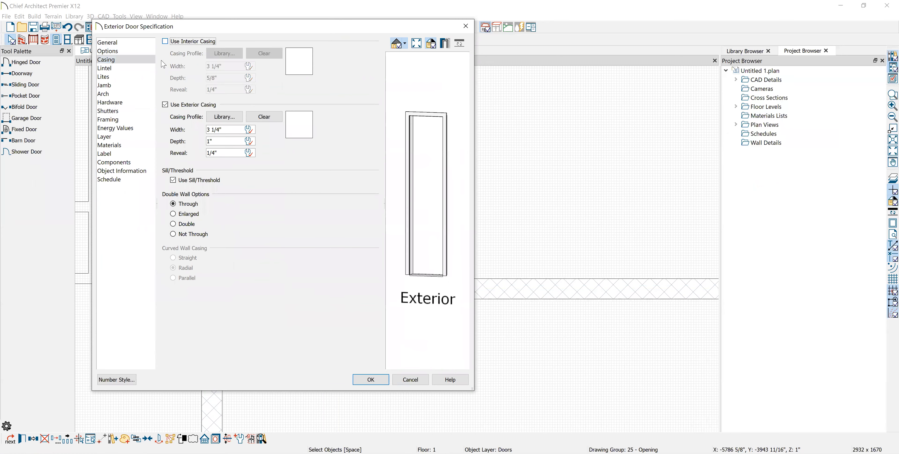
left_click(165, 104)
left_click(176, 182)
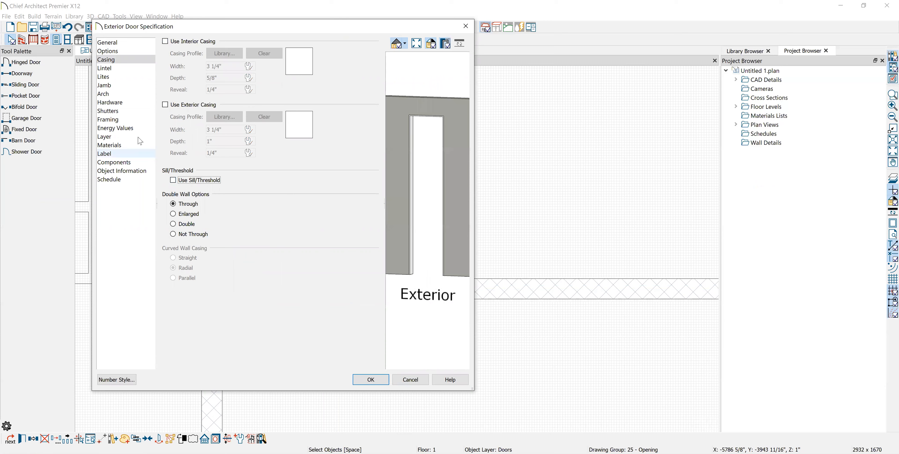
left_click(115, 86)
left_click(169, 42)
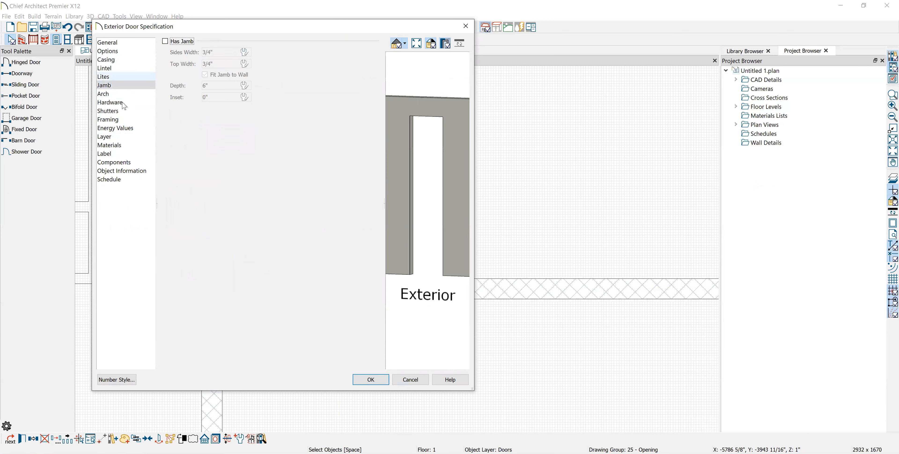
Suppress the doorway's label and give it a Round Top arch
left_click(108, 154)
left_click(166, 41)
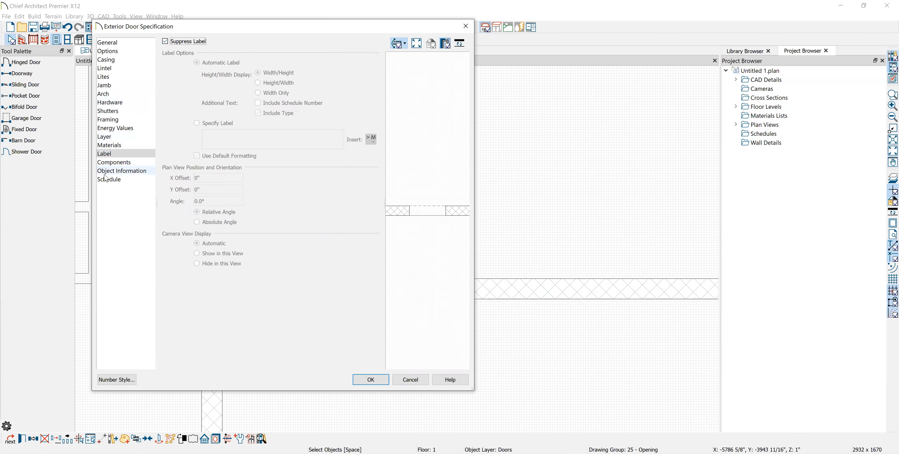
left_click(110, 179)
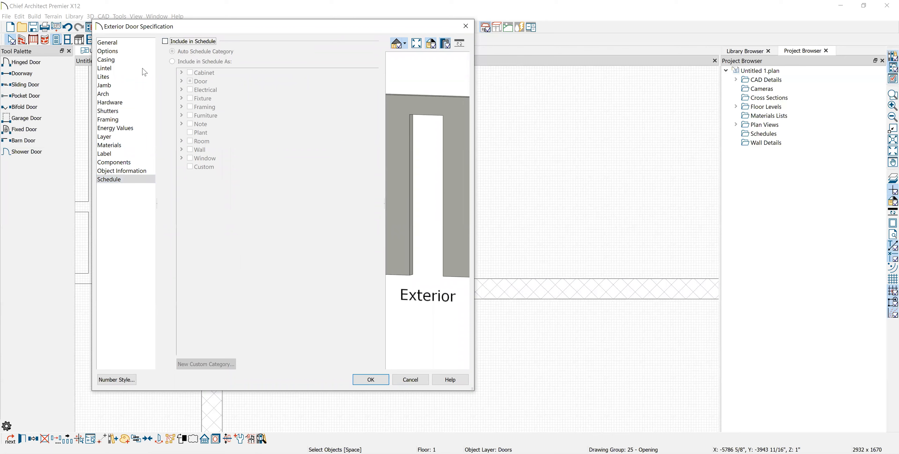
left_click(124, 94)
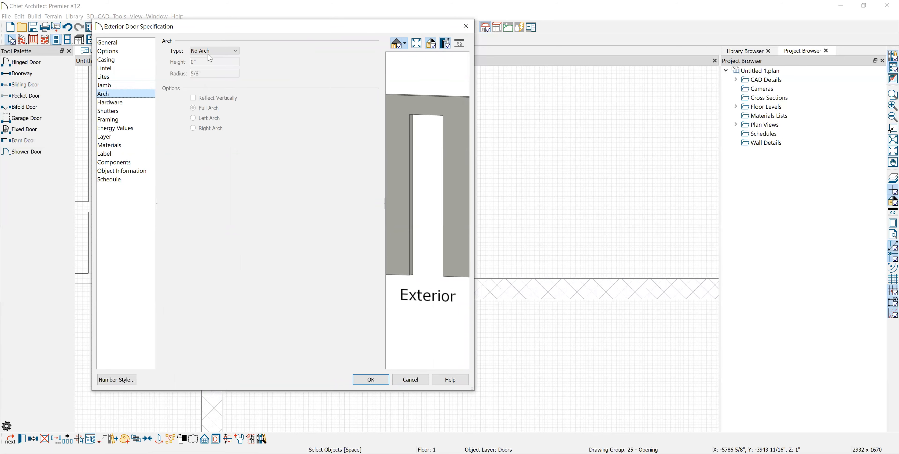
left_click(218, 52)
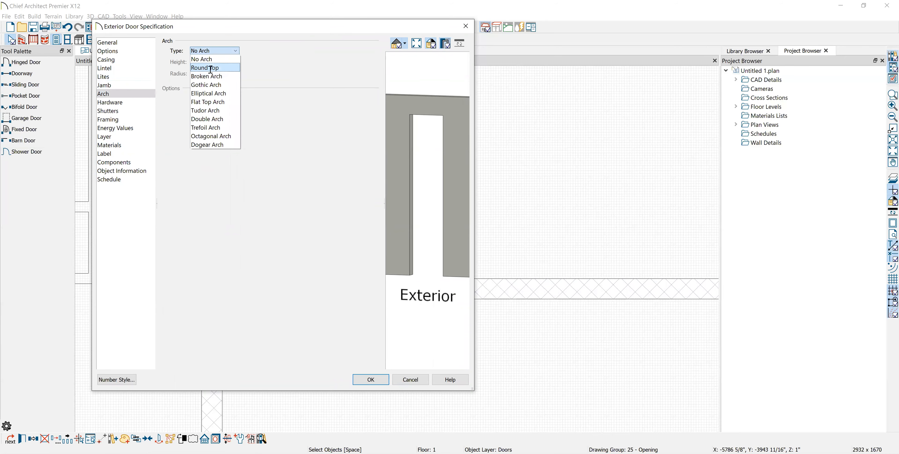
left_click(211, 69)
left_click(380, 382)
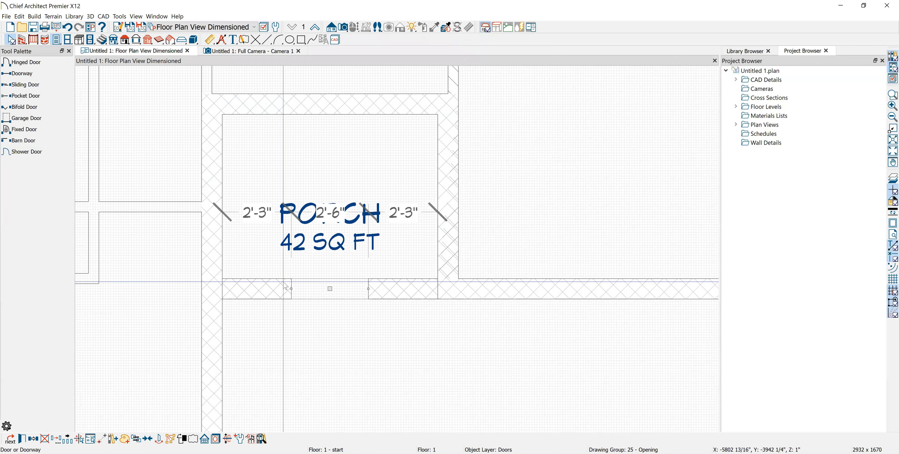
Stretch the arched opening's ends out to the porch's side walls
left_click_drag(291, 290, 222, 290)
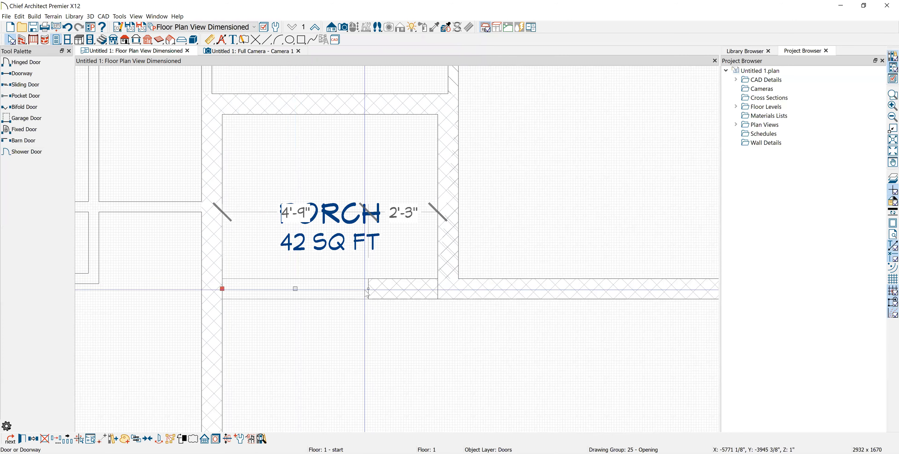
left_click_drag(368, 288, 438, 288)
scroll(416, 353, "down", 4)
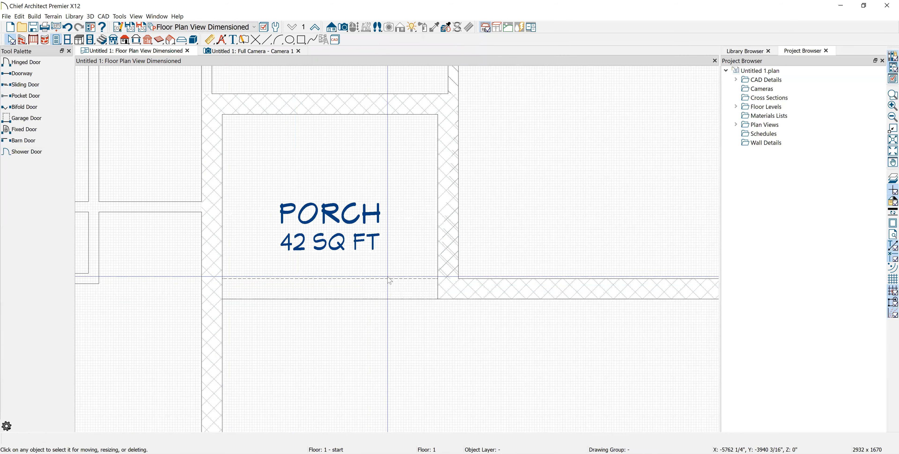
Orbit the Full Camera view to inspect the arched porch opening
left_click(274, 52)
middle_click_drag(438, 229, 482, 110)
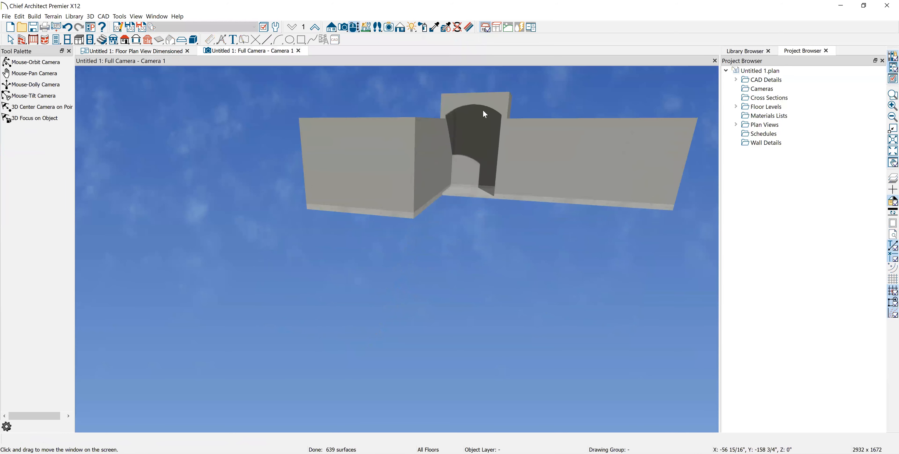
left_click(29, 63)
left_click_drag(149, 132, 438, 151)
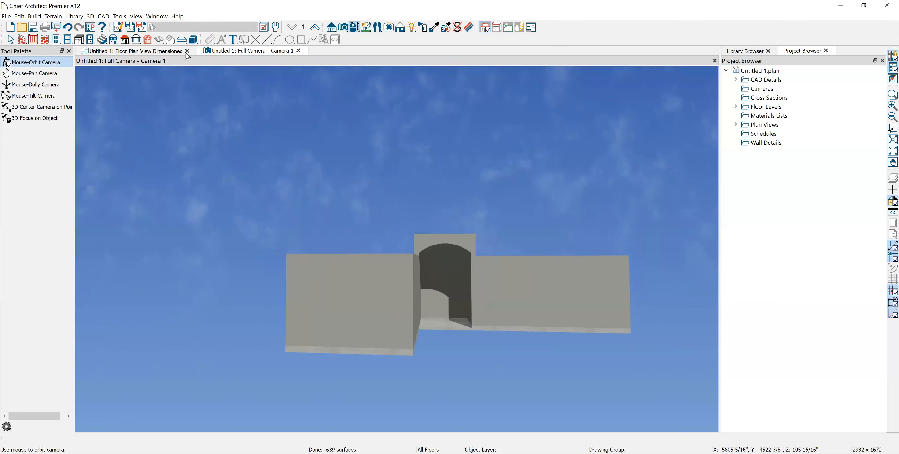
Close the camera tab and pan the plan over to the 256 sq ft porch
left_click(299, 52)
scroll(345, 208, "down", 2)
middle_click_drag(388, 281, 388, 343)
middle_click_drag(405, 185, 375, 338)
scroll(441, 270, "up", 5)
left_click(467, 243)
left_click(598, 278)
scroll(634, 242, "down", 5)
middle_click_drag(323, 358, 347, 228)
middle_click_drag(333, 157, 339, 346)
scroll(339, 346, "down", 4)
middle_click_drag(408, 163, 395, 235)
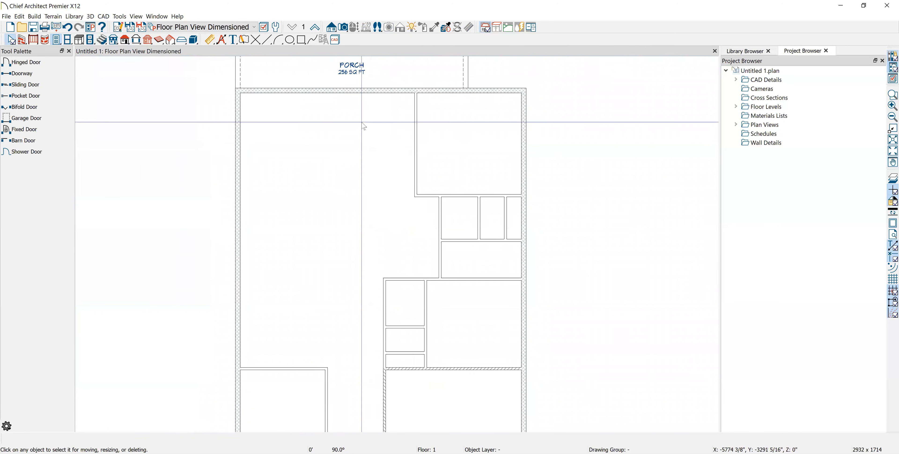
Draw a trial interior wall near the 42 sq ft porch, then undo it
left_click(24, 40)
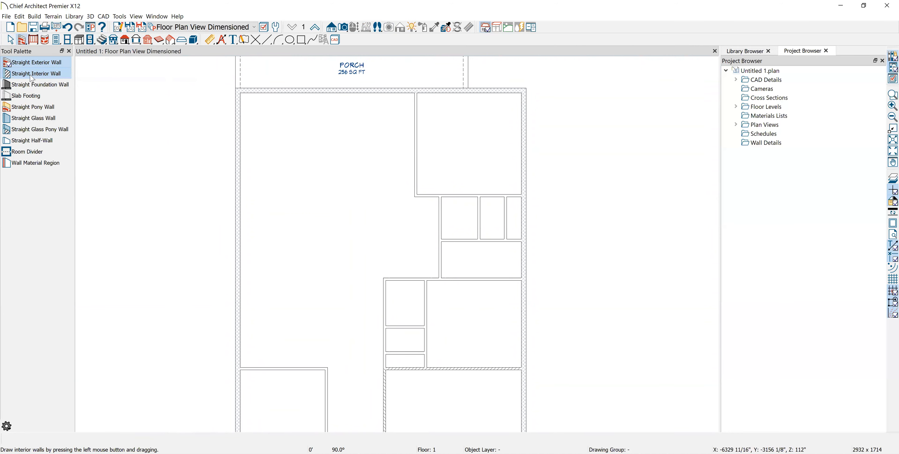
middle_click_drag(388, 395, 330, 243)
left_click(35, 74)
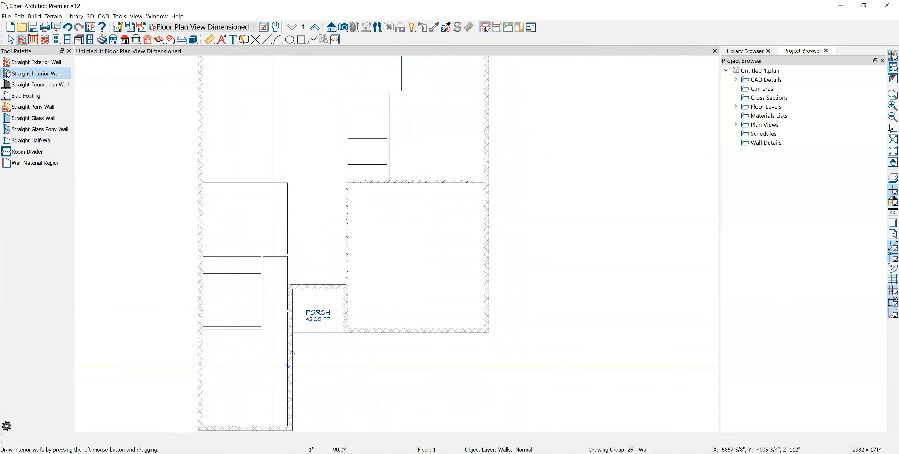
scroll(279, 329, "up", 3)
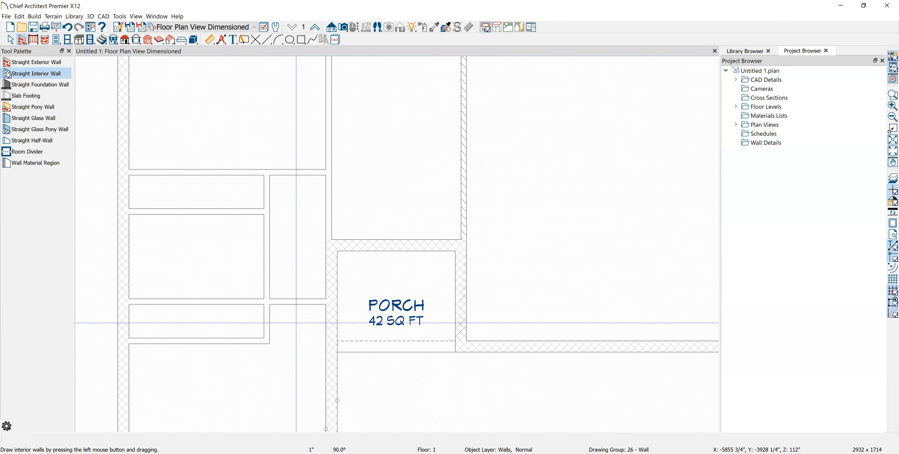
scroll(326, 301, "up", 2)
middle_click_drag(336, 295, 440, 318)
mouse_move(439, 318)
left_mouse_down()
mouse_move(347, 319)
mouse_move(349, 331)
left_mouse_up()
key("ctrl+z")
key("space")
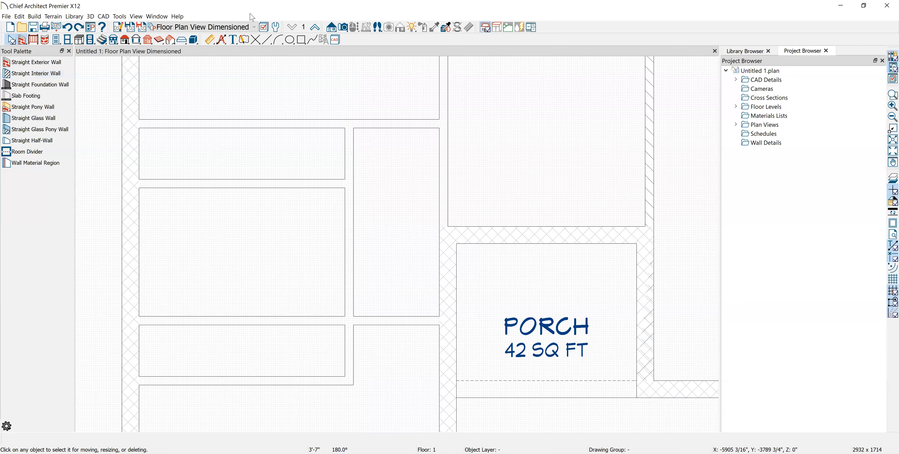
Set the default interior wall type to Interior-4 in Default Settings
left_click(277, 30)
scroll(363, 204, "down", 6)
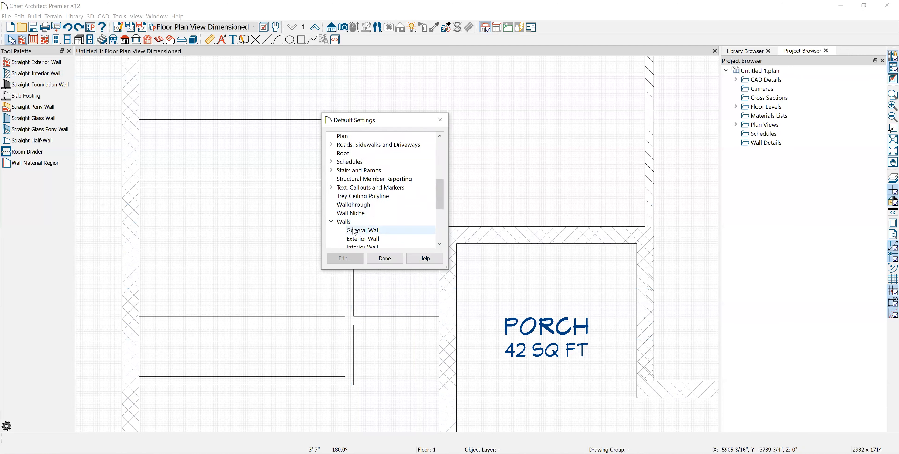
scroll(354, 230, "down", 2)
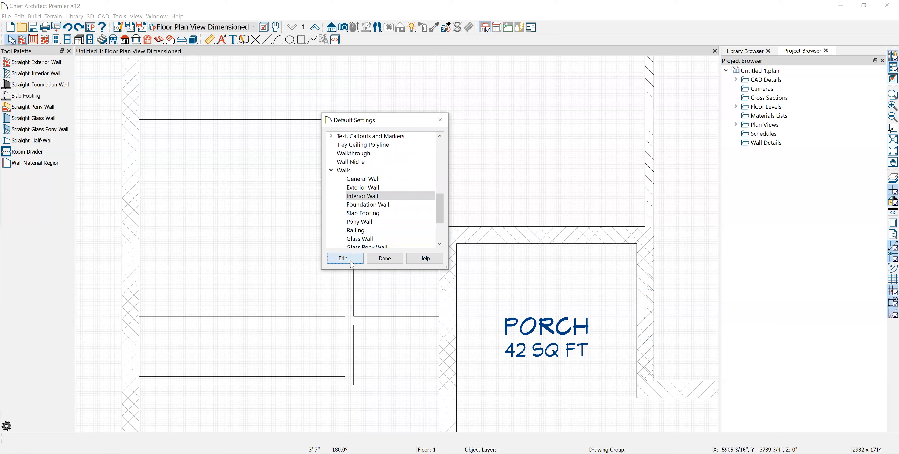
key("Return")
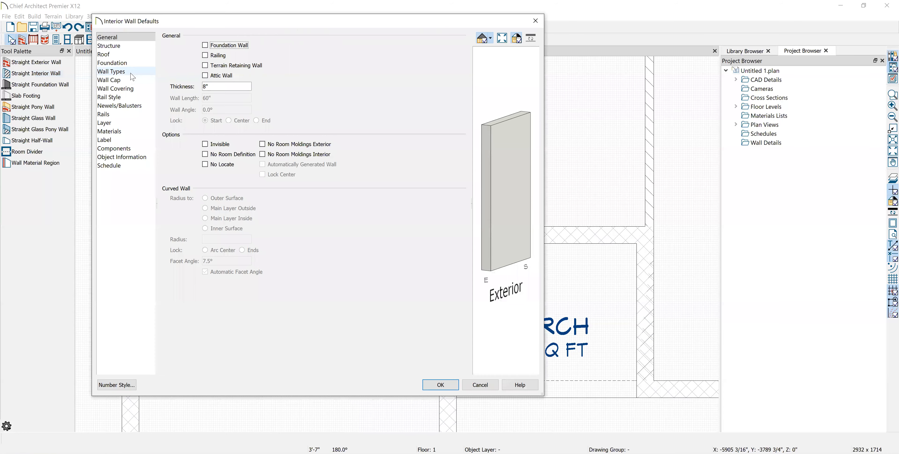
left_click(112, 71)
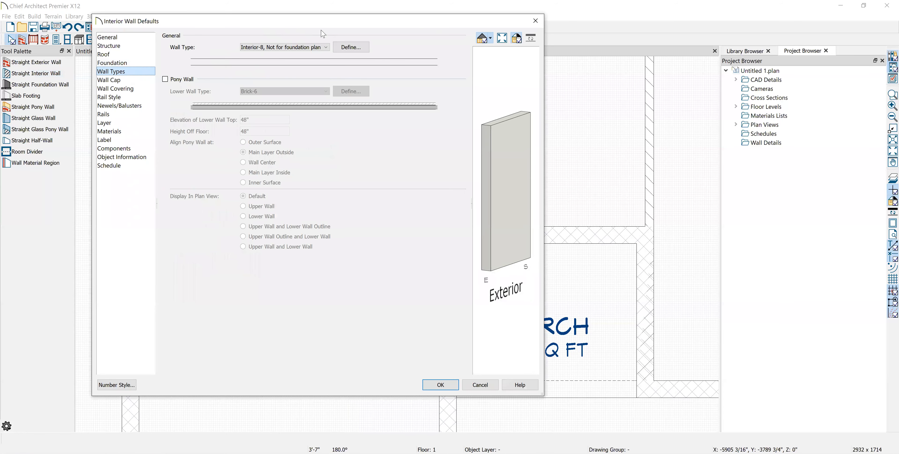
left_click(327, 47)
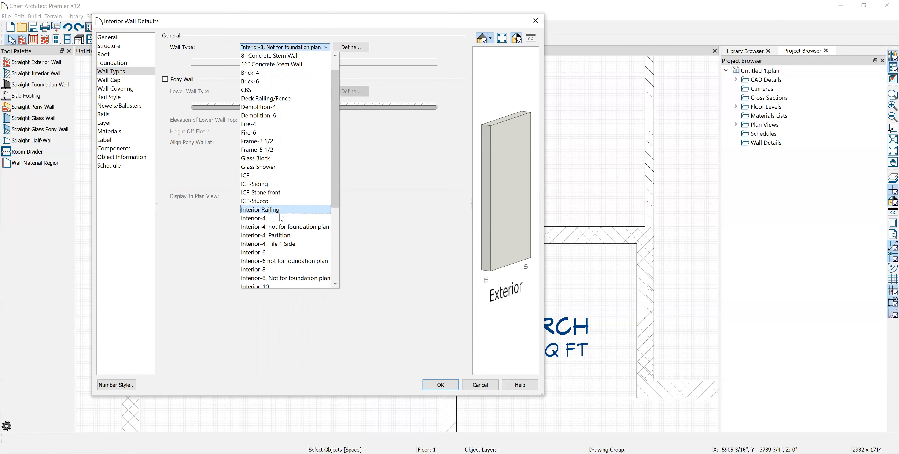
left_click(281, 219)
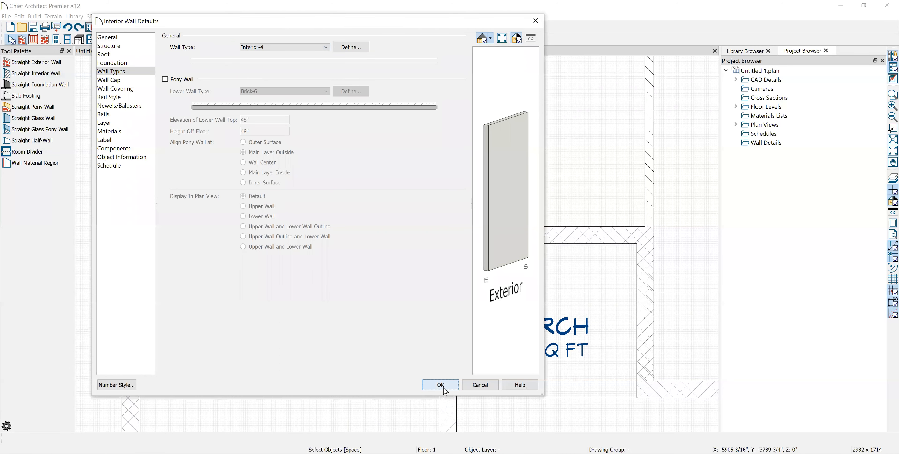
left_click(440, 385)
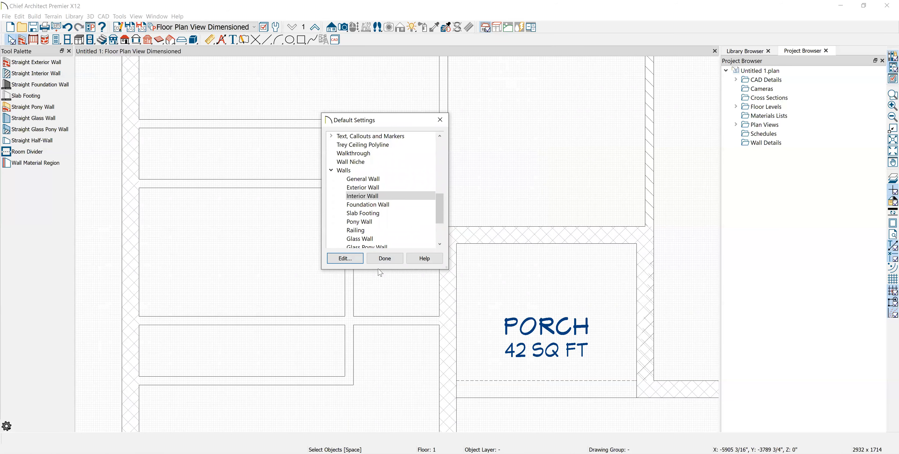
left_click(385, 260)
Draw interior walls rightward from the left exterior wall, one ending near 11'-8"
left_click(45, 74)
scroll(437, 348, "down", 2)
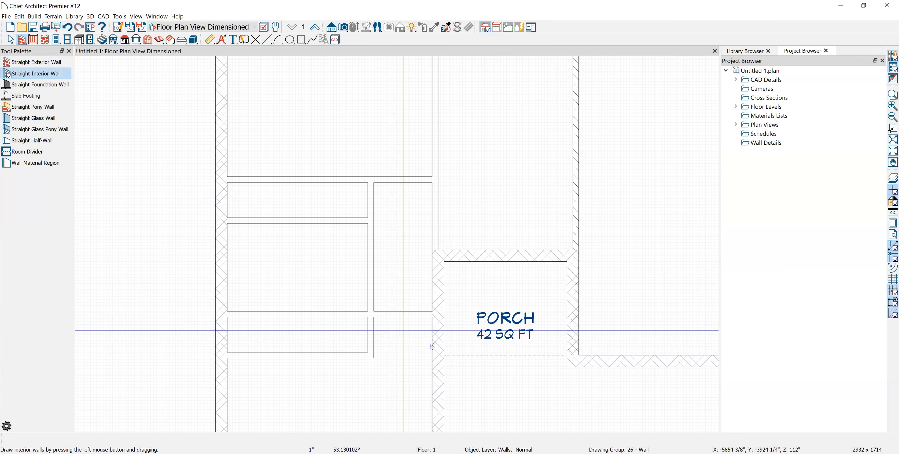
scroll(433, 335, "up", 2)
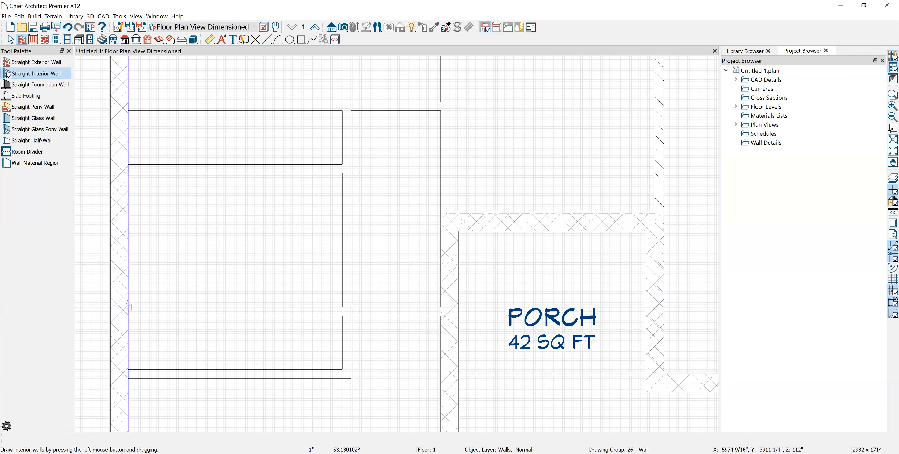
left_click_drag(128, 368, 348, 369)
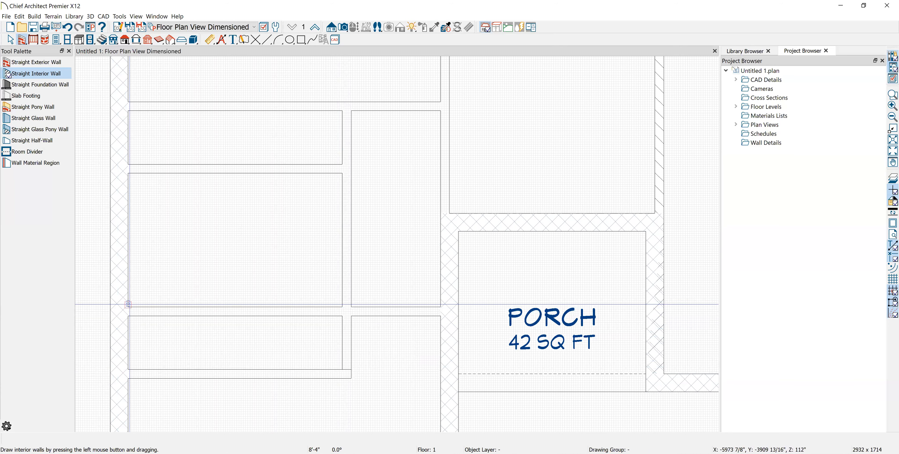
left_click_drag(128, 306, 441, 310)
middle_click_drag(364, 268, 375, 283)
scroll(375, 283, "down", 2)
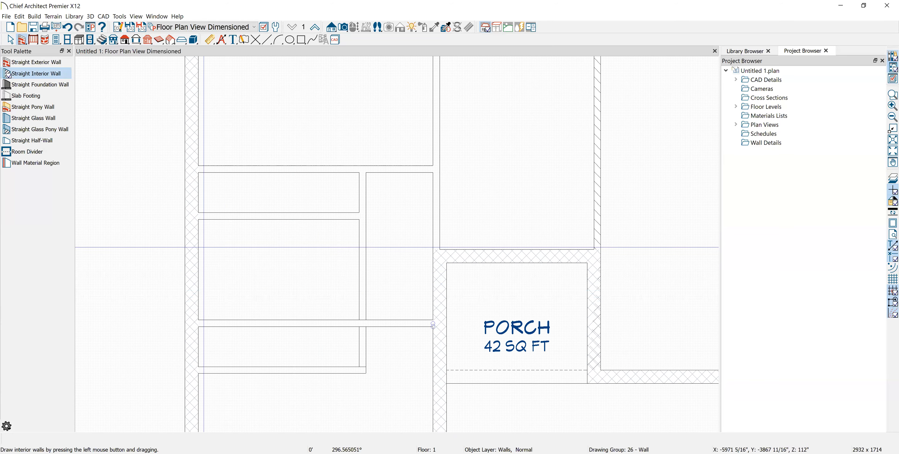
left_click_drag(198, 211, 386, 214)
scroll(330, 224, "up", 3)
scroll(331, 247, "down", 1)
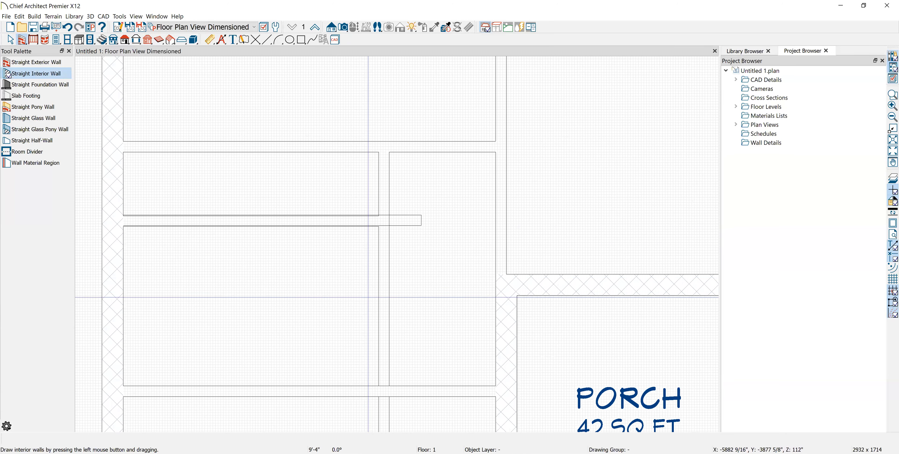
scroll(412, 336, "down", 2)
Select the 8'-4" interior wall and view its wall type settings
middle_click_drag(413, 336, 401, 281)
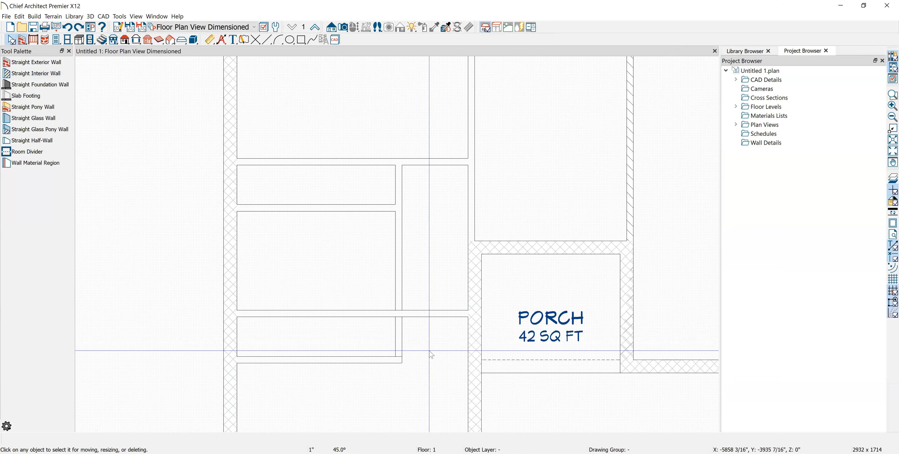
scroll(417, 316, "up", 1)
left_click(387, 358)
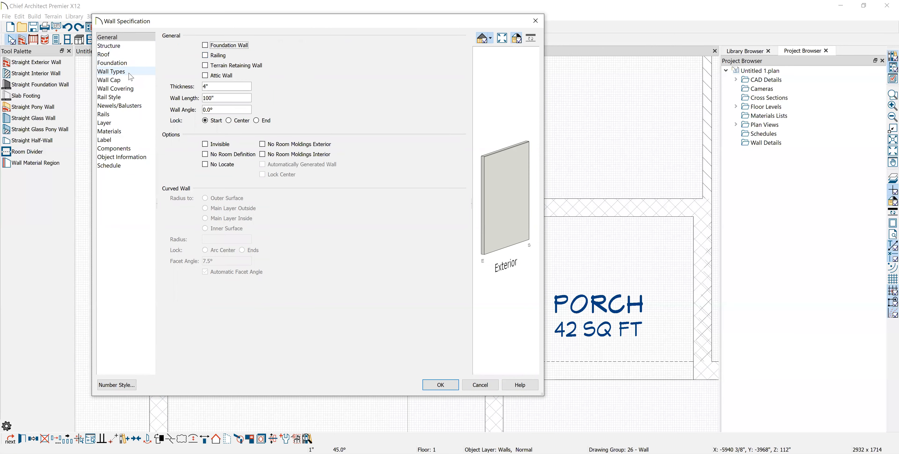
left_click(112, 72)
Give the Interior-4 wall type's main layer a black Hatch, Angle fill and apply it to the walls
left_click(350, 48)
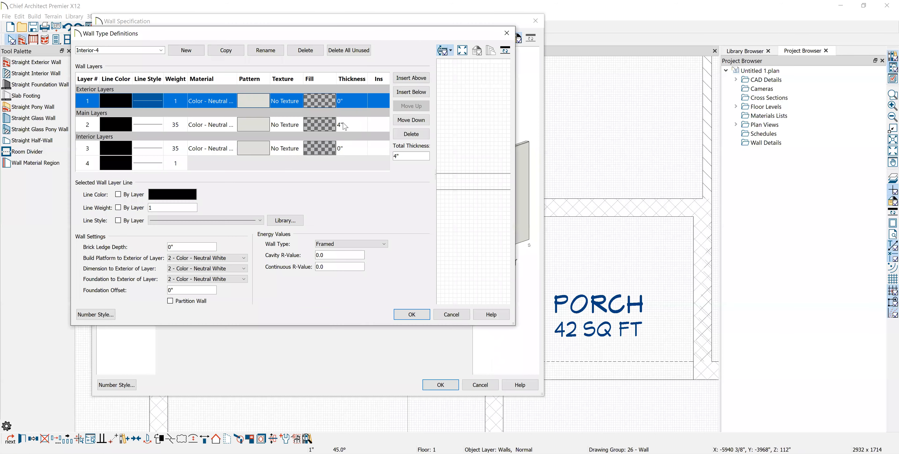
left_click(318, 131)
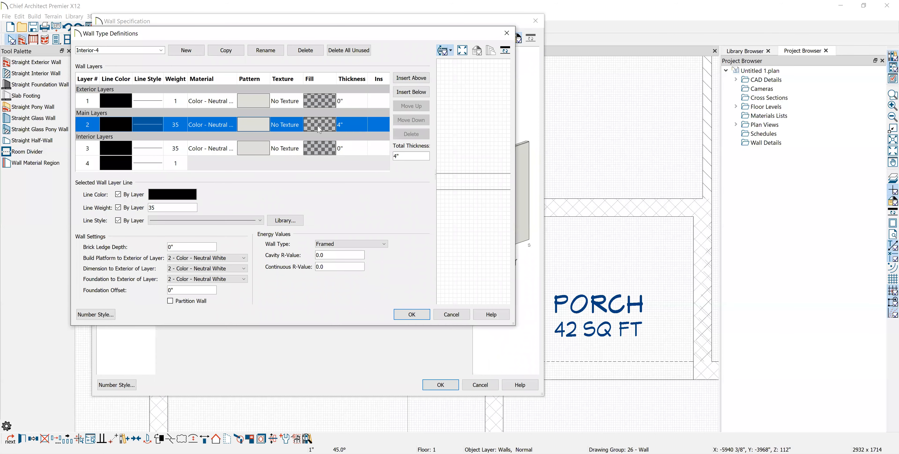
left_click(318, 125)
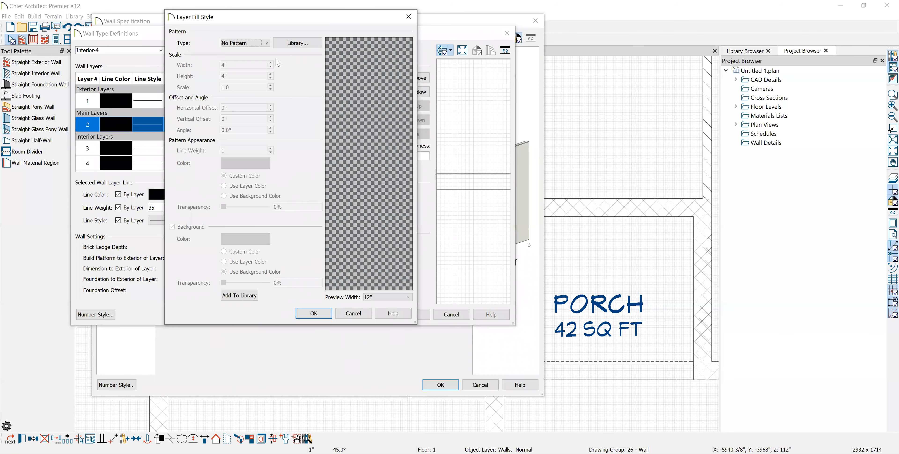
left_click(258, 42)
left_click(246, 69)
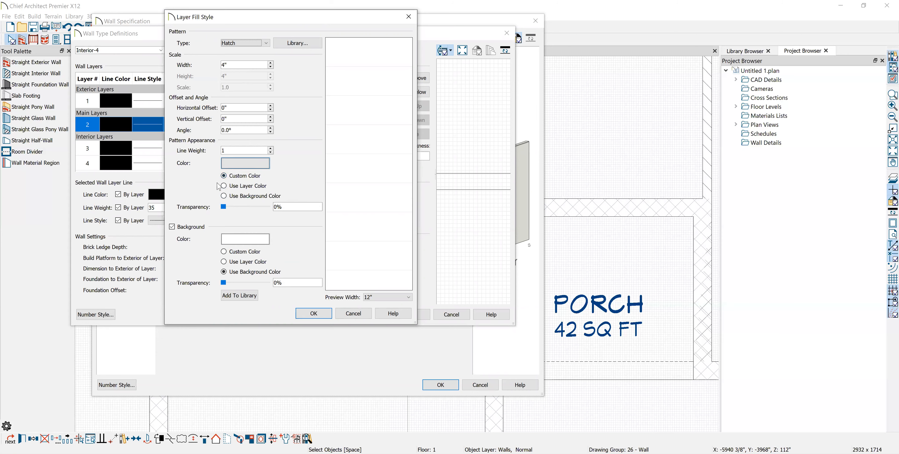
left_click(178, 175)
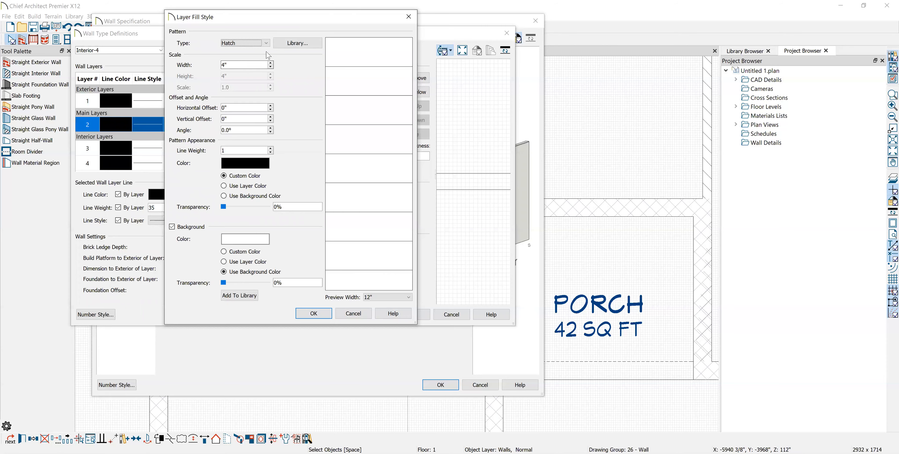
left_click(265, 43)
left_click(237, 80)
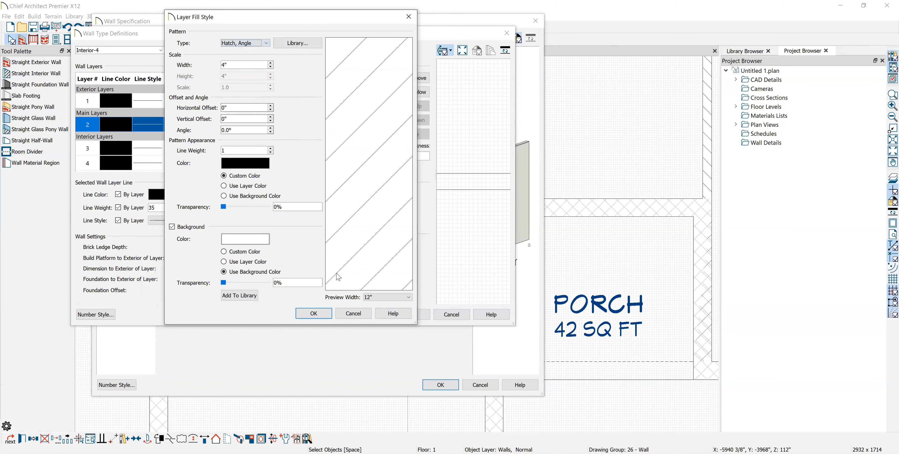
key("Return")
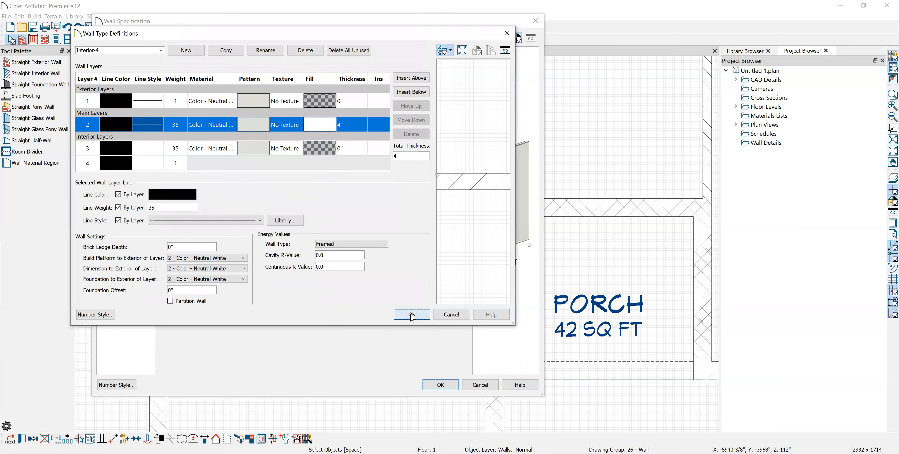
left_click(406, 314)
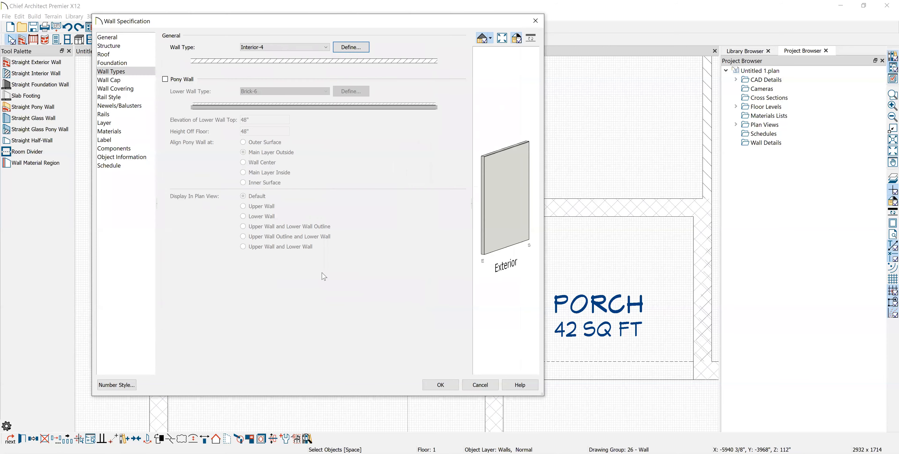
left_click(454, 388)
key("Escape")
scroll(386, 308, "down", 2)
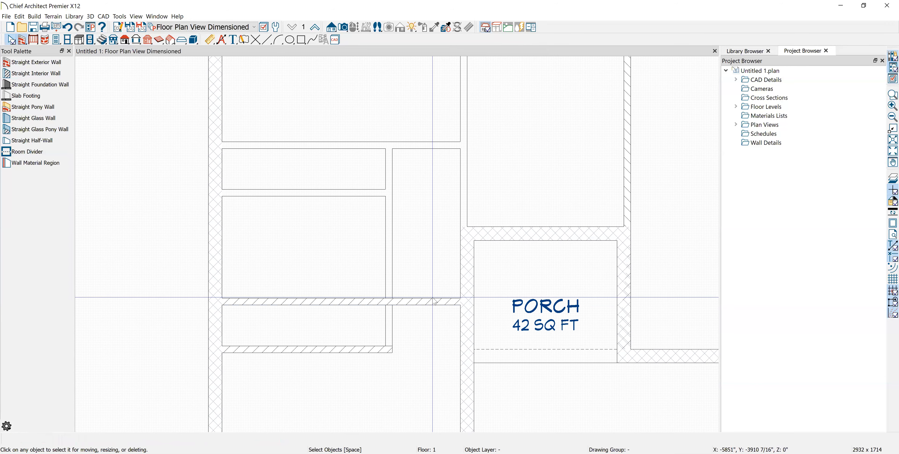
Delete the stray CAD line running along the hatched wall
left_click(432, 298)
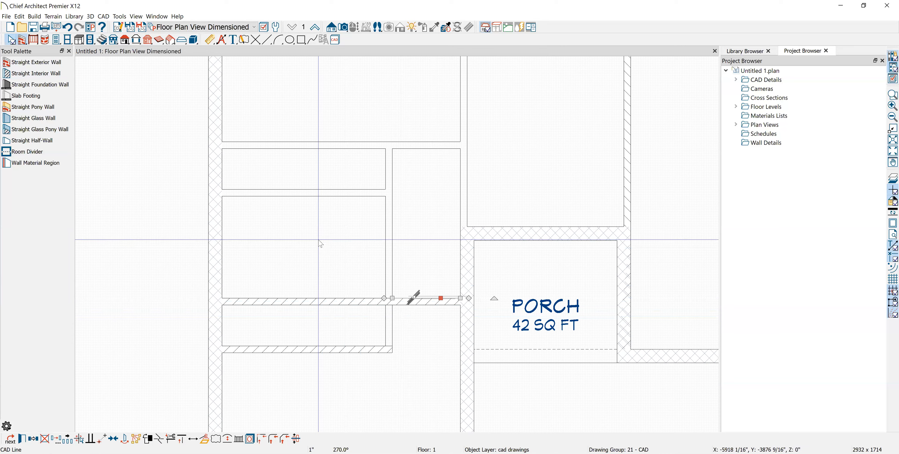
key("Delete")
scroll(241, 179, "up", 3)
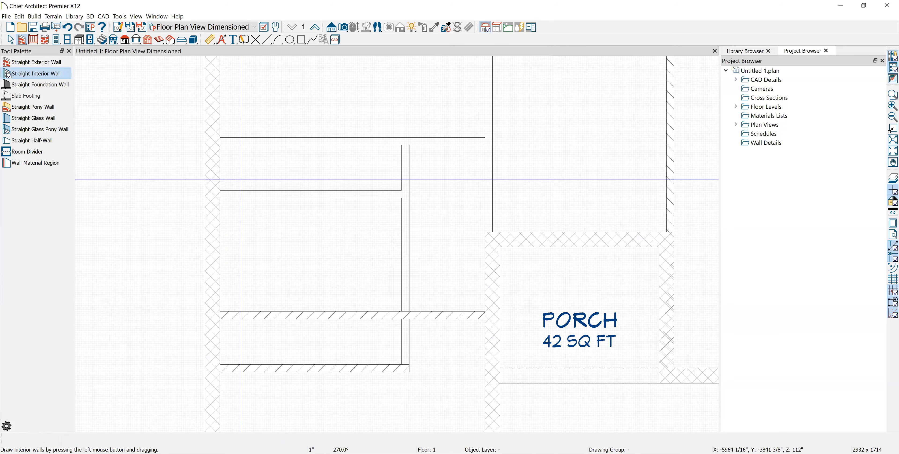
Draw interior walls of 8'-2", 7'-4" and 10'-8" between the left rooms
left_click_drag(212, 197, 468, 195)
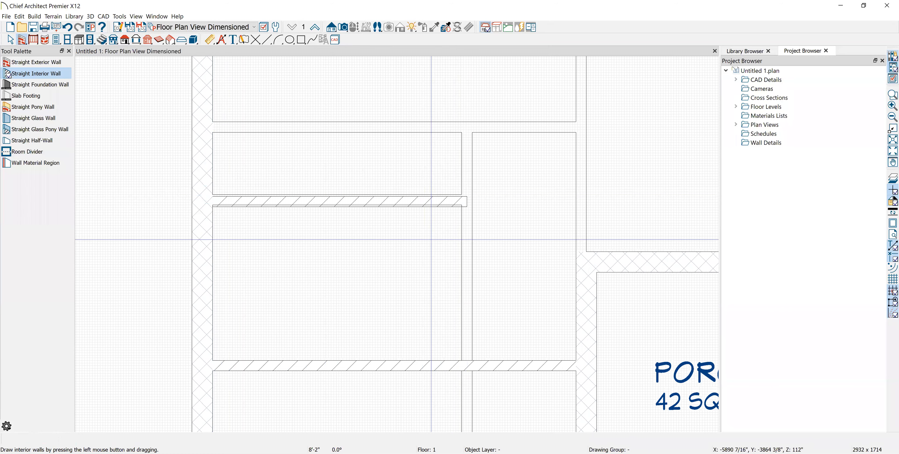
scroll(233, 197, "up", 1)
scroll(232, 196, "up", 1)
left_click_drag(215, 194, 566, 200)
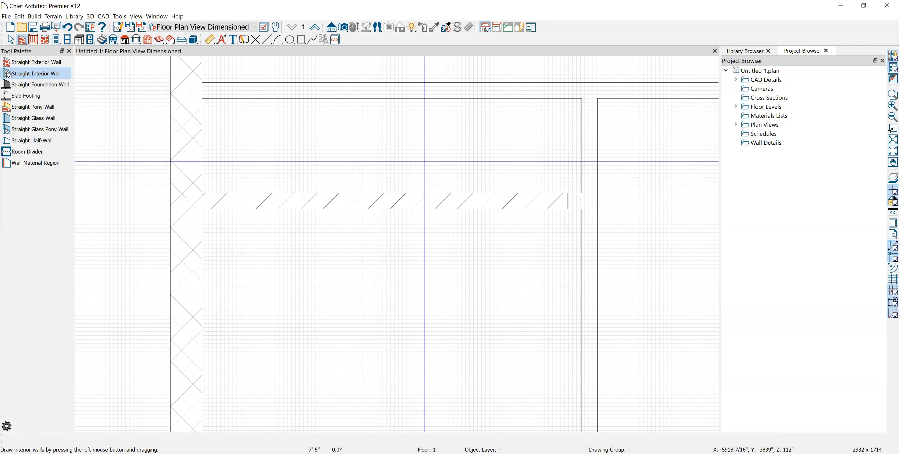
scroll(375, 136, "down", 1)
middle_click_drag(375, 136, 360, 256)
left_click_drag(243, 205, 704, 198)
scroll(614, 213, "down", 1)
middle_click_drag(495, 224, 200, 285)
scroll(181, 287, "down", 1)
Draw vertical interior walls down to the lower wall, plus a horizontal wall along the room's top
left_click_drag(323, 73, 323, 360)
middle_click_drag(340, 322, 373, 238)
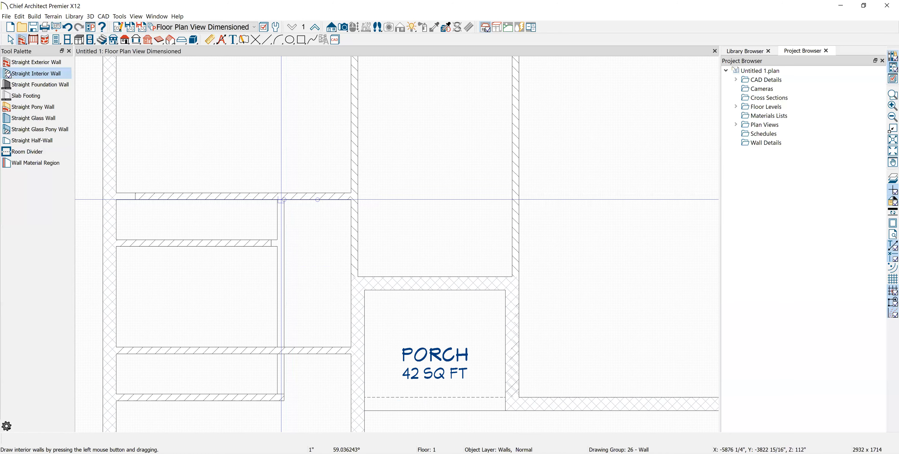
left_click_drag(283, 200, 283, 398)
scroll(273, 251, "down", 2)
middle_click_drag(235, 167, 264, 312)
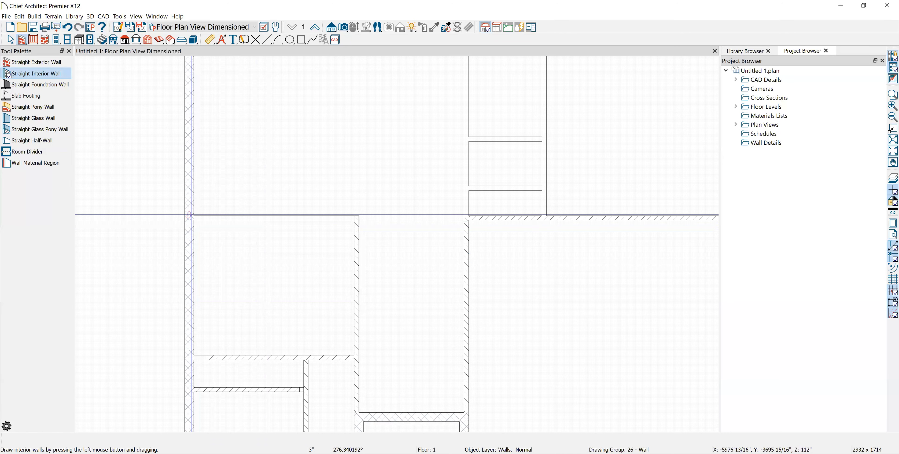
left_click_drag(194, 215, 356, 216)
scroll(329, 184, "down", 1)
scroll(329, 185, "down", 1)
Draw a 12'-3" interior wall up from the lower corner and a vertical wall down from it
middle_click_drag(368, 162, 365, 159)
scroll(365, 159, "down", 4)
middle_click_drag(396, 234, 373, 283)
scroll(376, 240, "up", 8)
scroll(377, 259, "down", 3)
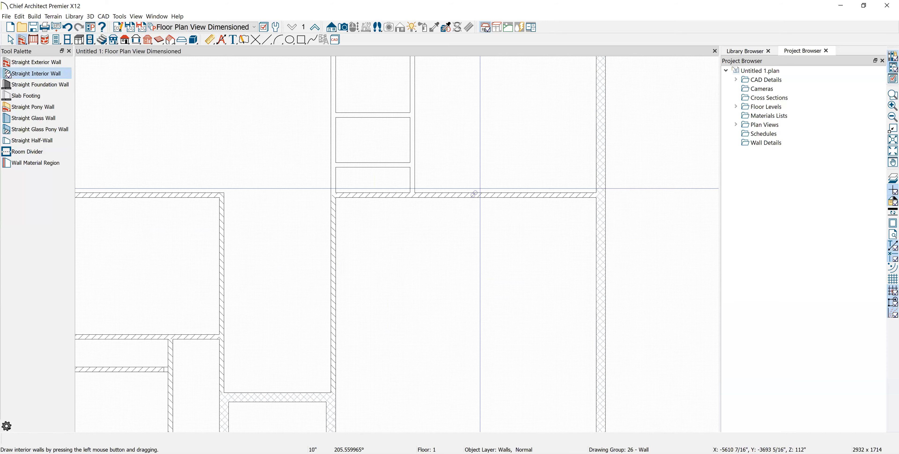
scroll(598, 195, "up", 1)
middle_click_drag(359, 195, 364, 327)
scroll(315, 287, "down", 2)
middle_click_drag(309, 286, 301, 340)
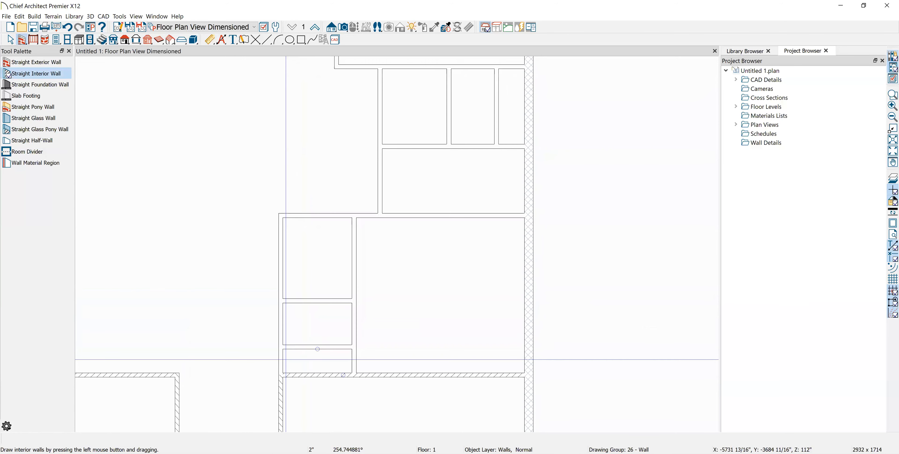
mouse_move(278, 374)
left_mouse_down()
mouse_move(279, 207)
mouse_move(524, 211)
left_mouse_up()
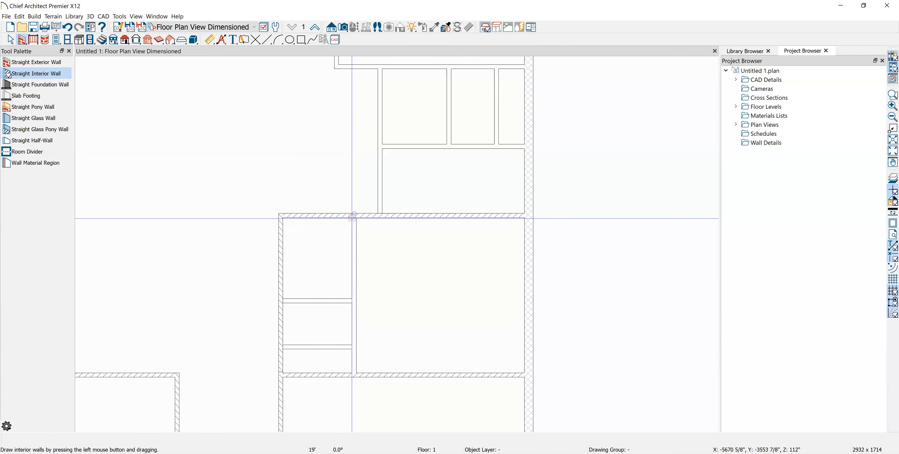
mouse_move(352, 214)
left_mouse_down()
mouse_move(368, 267)
mouse_move(350, 289)
mouse_move(352, 370)
mouse_move(353, 215)
left_mouse_up()
scroll(314, 300, "up", 4)
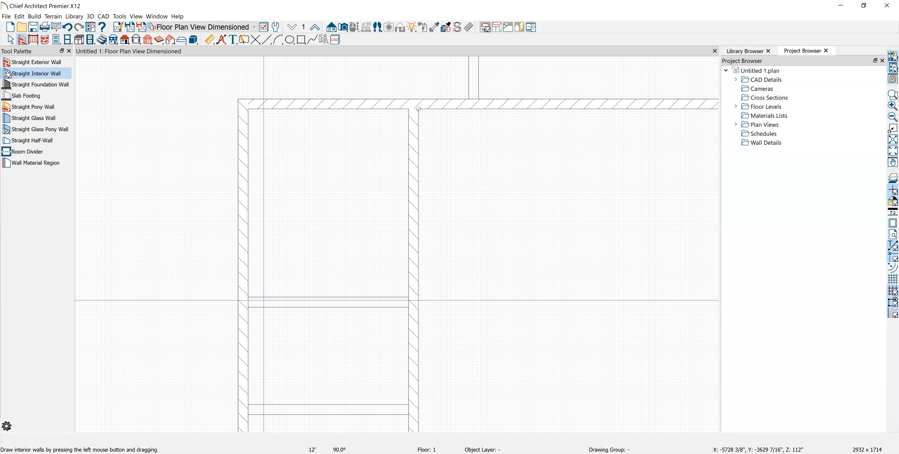
Draw a horizontal wall between the side walls, one from the left wall, and a 10'-1" vertical wall
left_click_drag(248, 296, 414, 297)
middle_click_drag(368, 314, 375, 239)
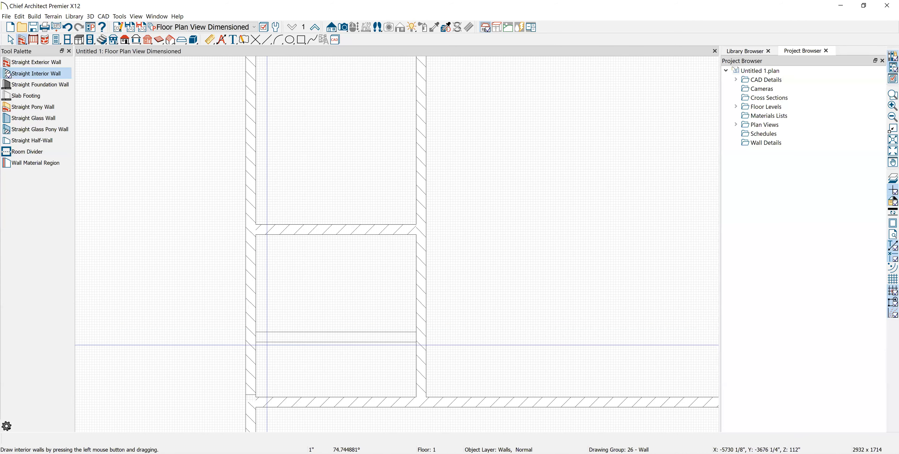
left_click_drag(255, 331, 416, 325)
scroll(431, 249, "down", 2)
scroll(437, 197, "down", 5)
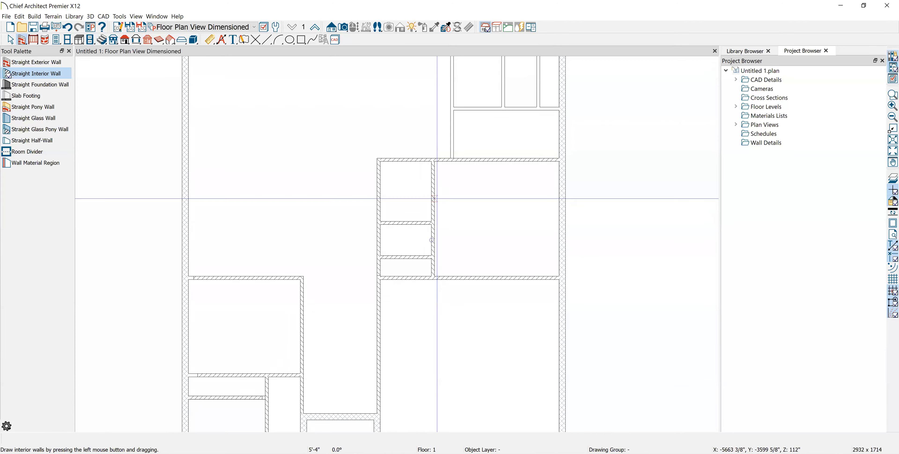
scroll(437, 198, "up", 1)
middle_click_drag(436, 202, 406, 334)
mouse_move(423, 166)
left_mouse_down()
mouse_move(422, 301)
mouse_move(418, 161)
mouse_move(431, 174)
left_mouse_up()
Replace a misplaced 6'-1" wall with an 11' wall to the exterior wall, and add a vertical wall
middle_click_drag(444, 208, 348, 280)
scroll(345, 294, "up", 4)
left_click_drag(322, 309, 421, 310)
key("ctrl+z")
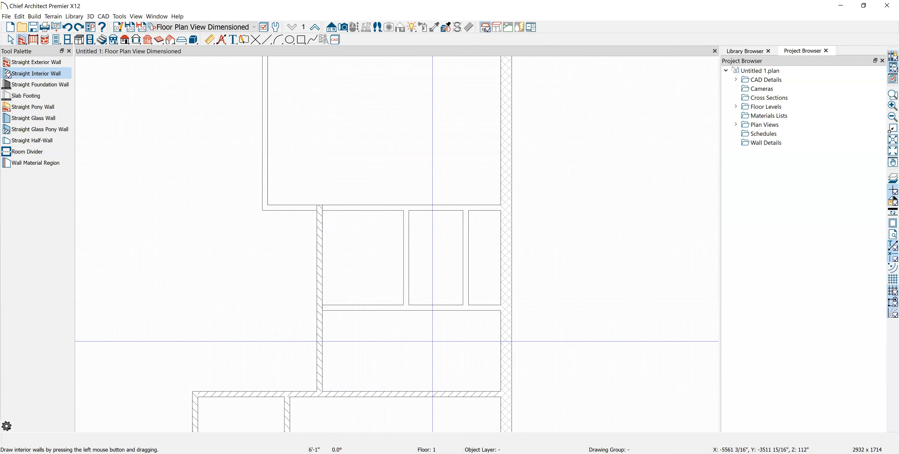
left_click_drag(325, 304, 501, 298)
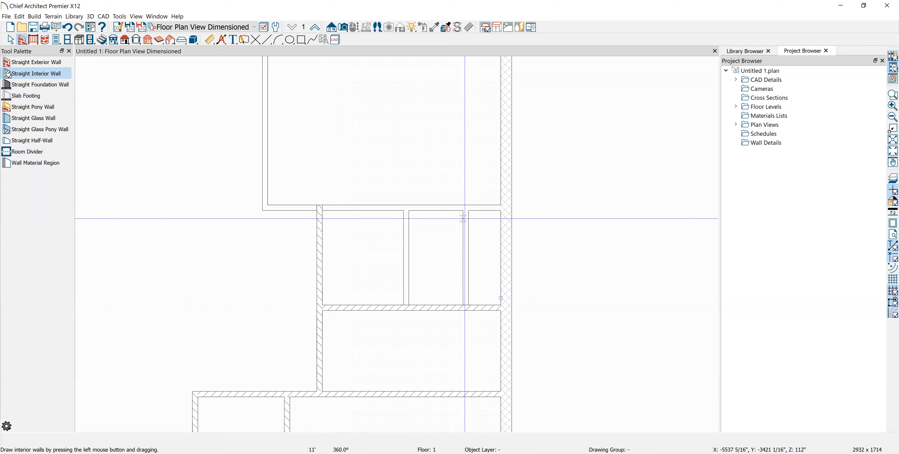
left_click_drag(468, 210, 467, 304)
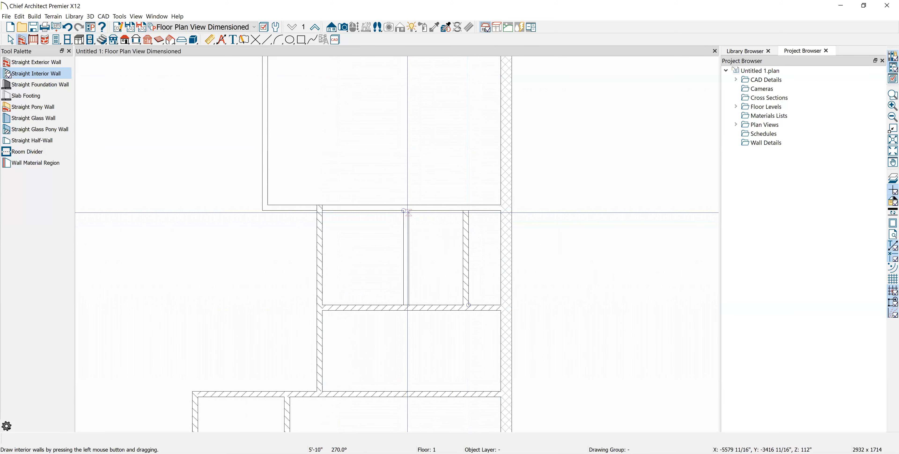
Add a short corner wall, a 13'-8" wall, and a wall across to the far wall
left_click_drag(409, 210, 413, 306)
middle_click_drag(443, 208, 411, 330)
scroll(411, 330, "down", 3)
scroll(290, 175, "up", 3)
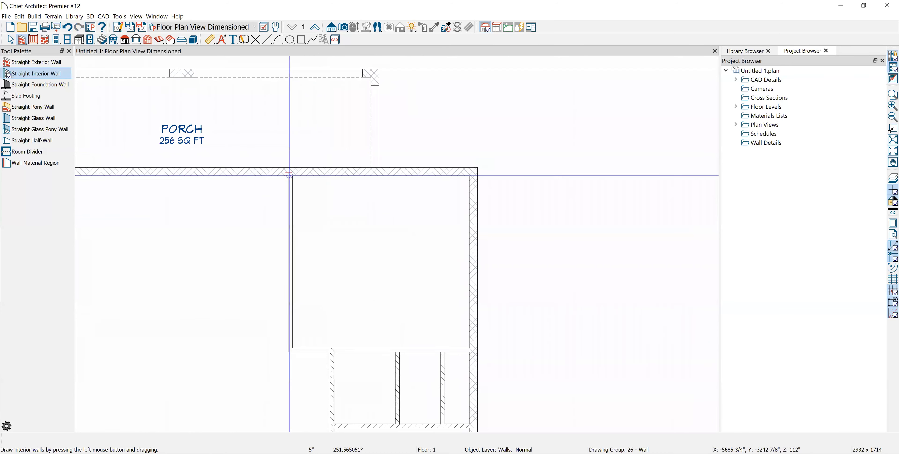
left_click_drag(293, 176, 297, 383)
left_click_drag(297, 392, 297, 391)
middle_click_drag(308, 333, 303, 284)
scroll(300, 349, "up", 3)
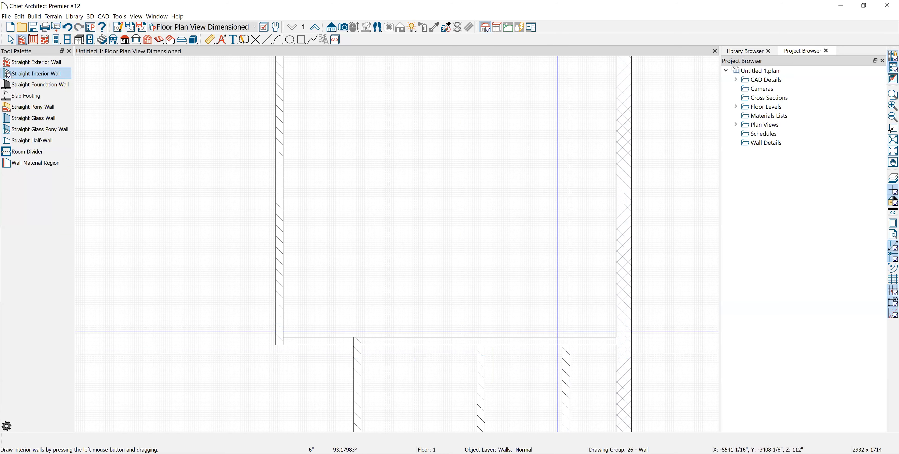
left_click_drag(289, 337, 618, 338)
key("space")
scroll(286, 340, "up", 5)
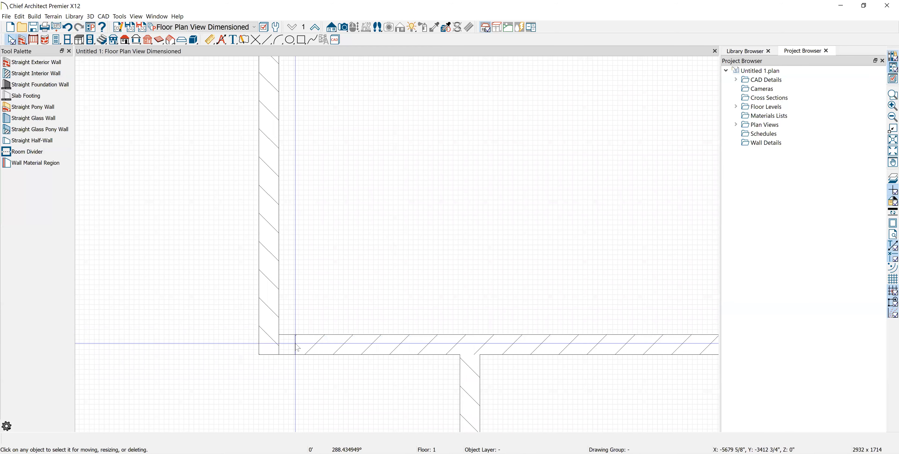
Extend a short horizontal interior wall's left end so it measures 12'
left_click(295, 343)
scroll(293, 335, "down", 5)
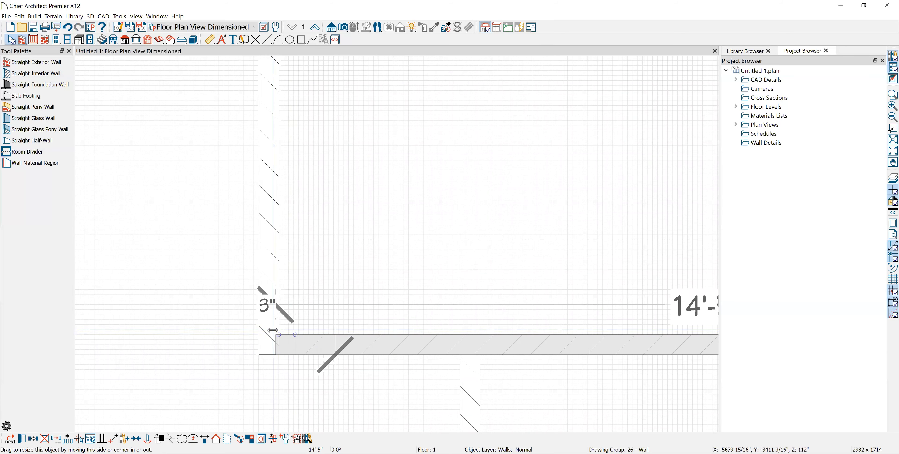
left_click(182, 220)
left_click(179, 215)
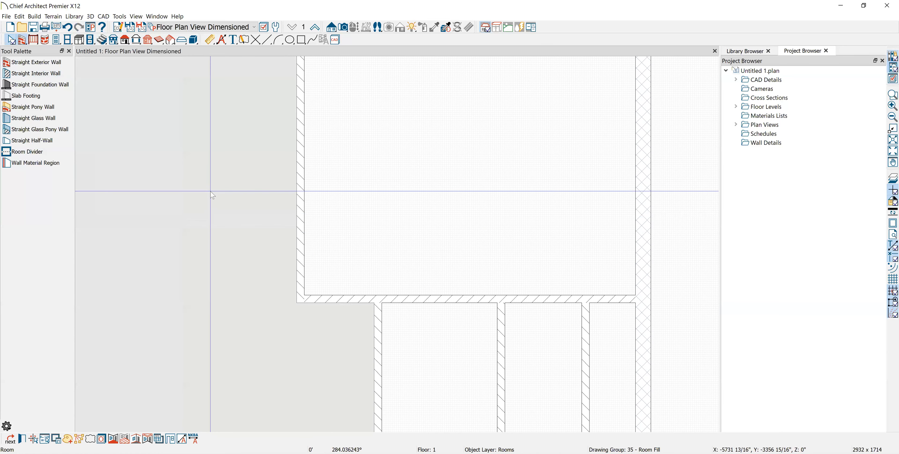
scroll(401, 226, "down", 4)
middle_click_drag(547, 279, 568, 220)
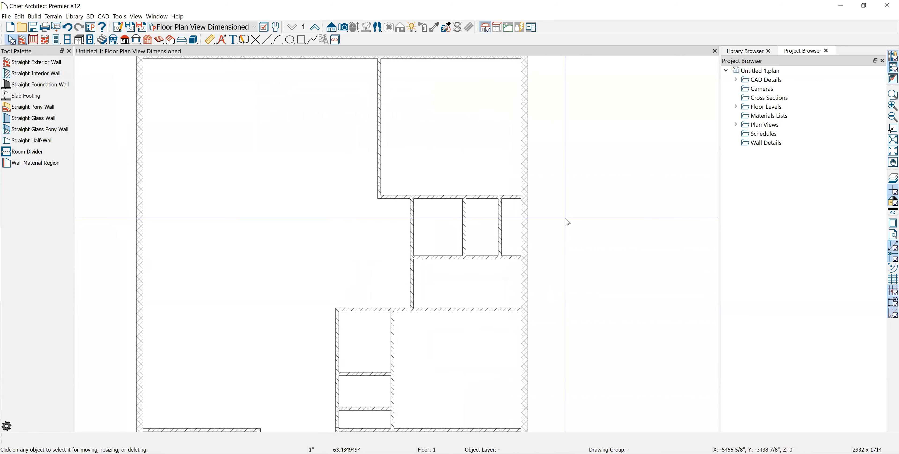
middle_click_drag(420, 250, 439, 160)
scroll(153, 350, "up", 6)
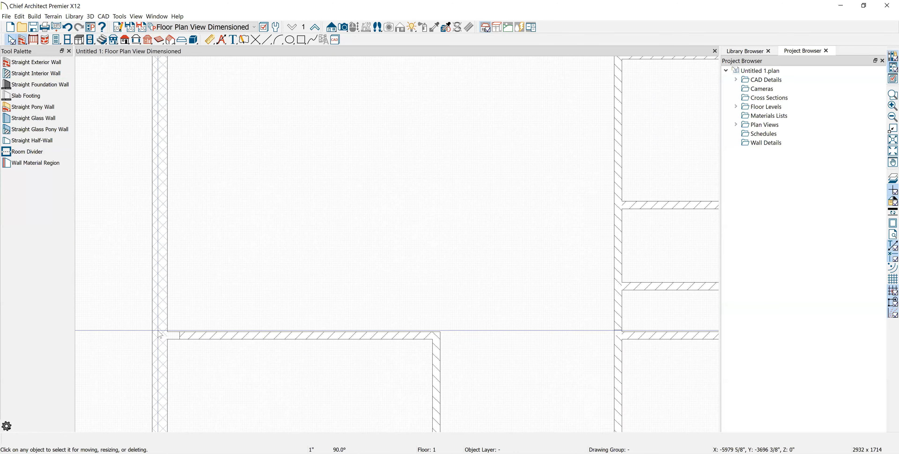
left_click(205, 344)
left_click_drag(202, 329, 163, 321)
Extend another horizontal wall's left end to 11'-8", reaching the left exterior wall
scroll(310, 243, "down", 4)
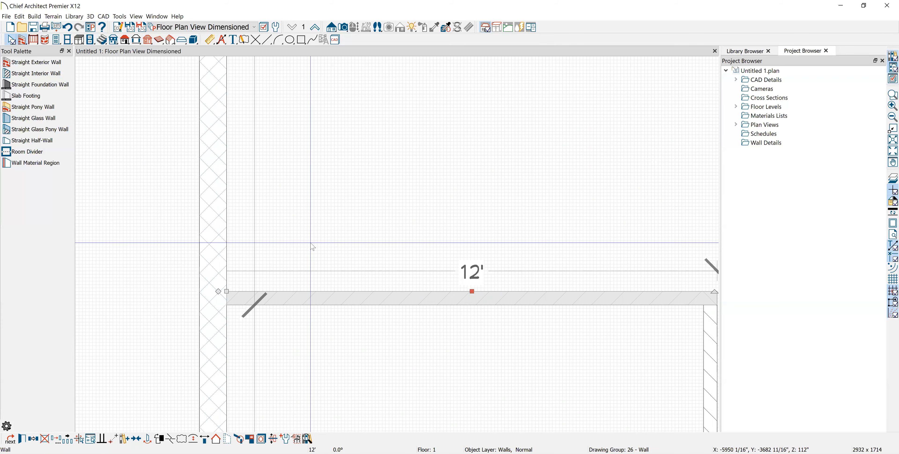
left_click(167, 263)
scroll(190, 267, "down", 2)
middle_click_drag(349, 318, 375, 172)
scroll(284, 268, "up", 4)
left_click(265, 230)
left_click_drag(249, 221, 214, 217)
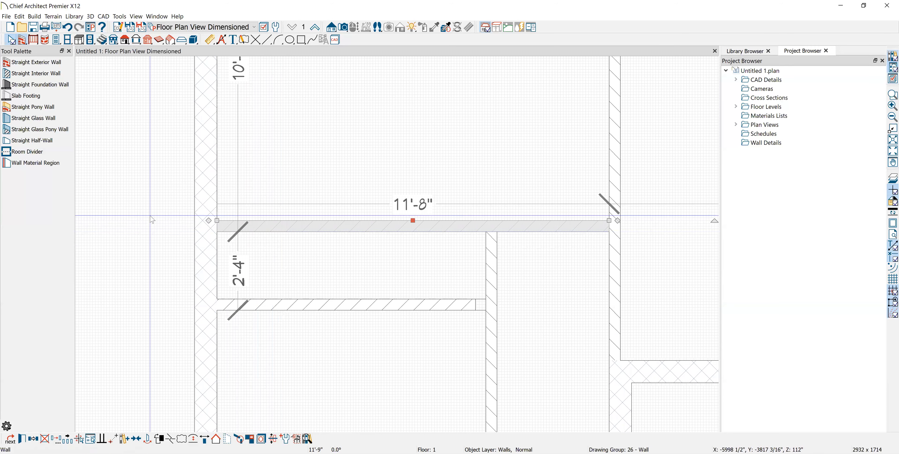
left_click(157, 249)
Lengthen the lower horizontal interior wall to 8'
scroll(258, 267, "down", 2)
scroll(400, 279, "up", 2)
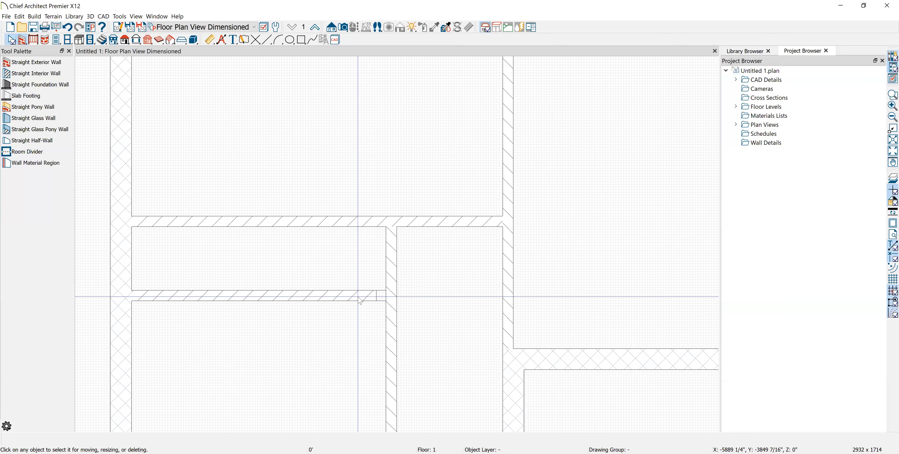
left_click(374, 295)
left_click_drag(376, 290, 384, 291)
scroll(384, 291, "down", 4)
left_click(151, 294)
Delete the stray line near the porch and select the central vertical interior wall
middle_click_drag(151, 295, 150, 208)
scroll(373, 309, "down", 5)
middle_click_drag(434, 298, 393, 391)
middle_click_drag(442, 275, 437, 305)
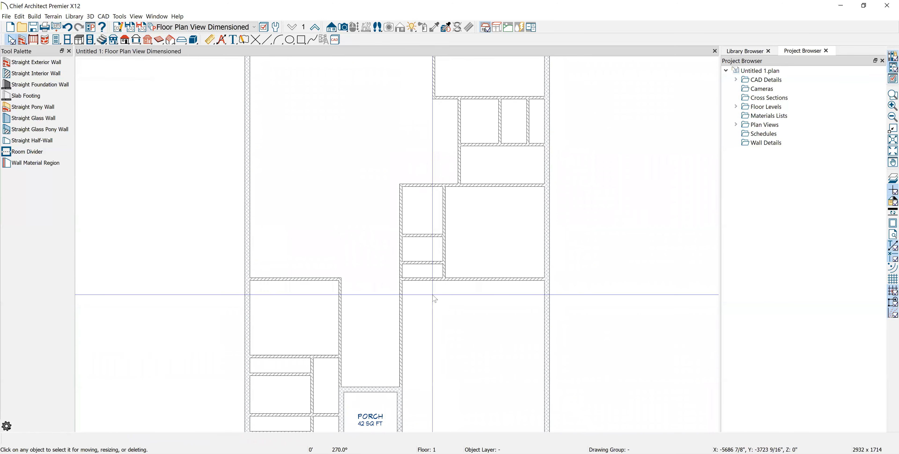
left_click(402, 328)
key("Delete")
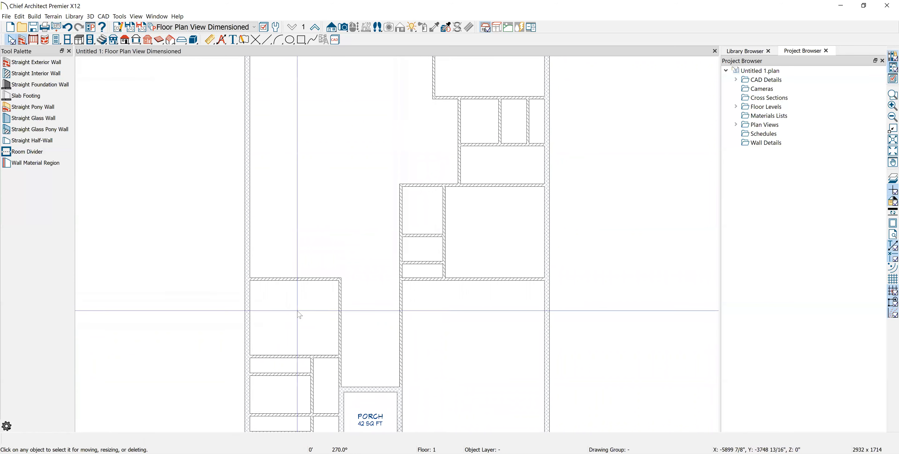
left_click(341, 333)
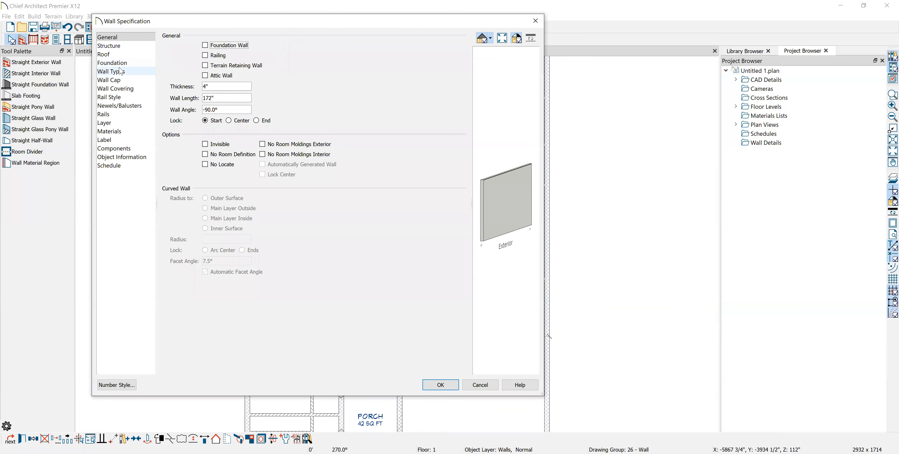
Set the Interior-4 main layer fill to No Pattern and apply it
left_click(122, 72)
left_click(349, 50)
left_click(327, 126)
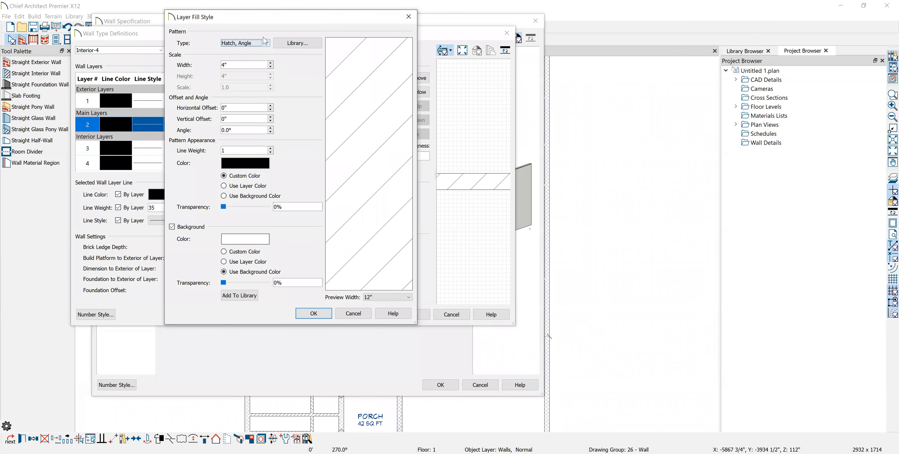
left_click(266, 45)
left_click(259, 51)
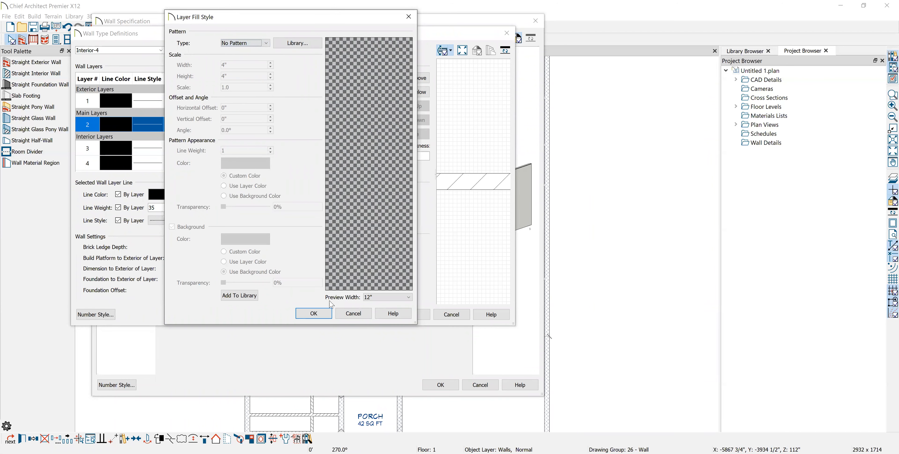
left_click(313, 314)
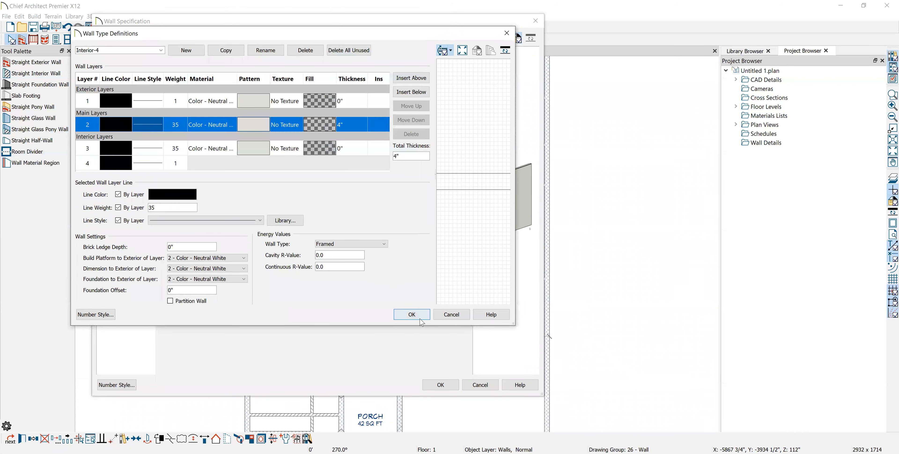
left_click(412, 315)
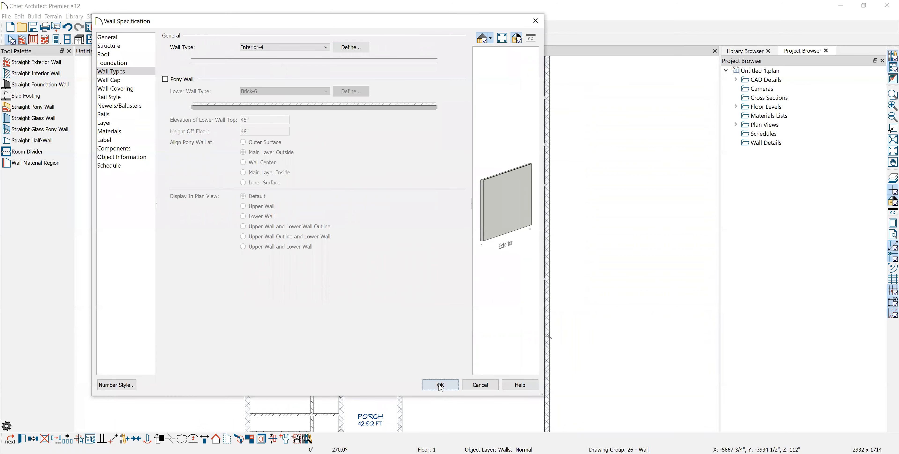
left_click(440, 385)
Delete the stray line at the garage wall
left_click(205, 281)
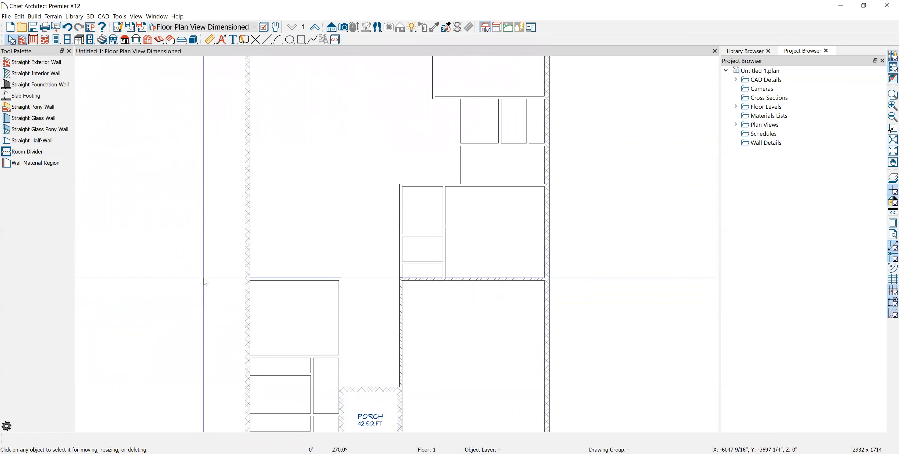
scroll(287, 291, "down", 2)
middle_click_drag(565, 288, 539, 256)
scroll(435, 276, "up", 6)
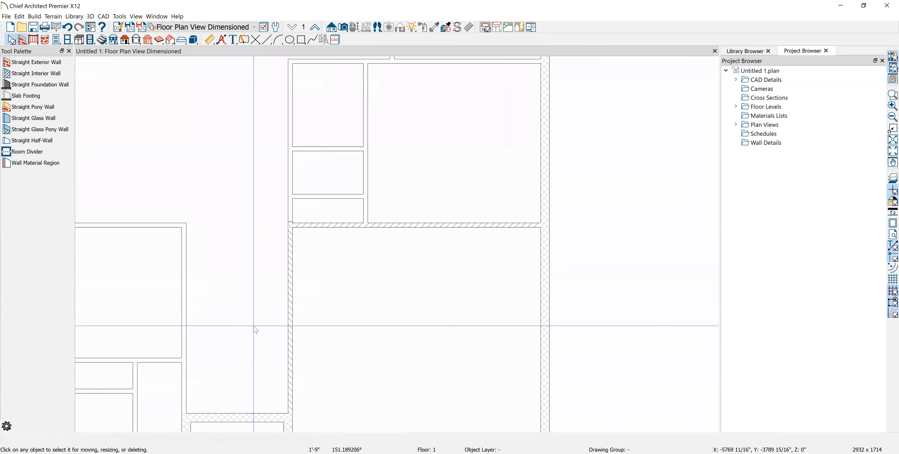
left_click(290, 296)
key("Delete")
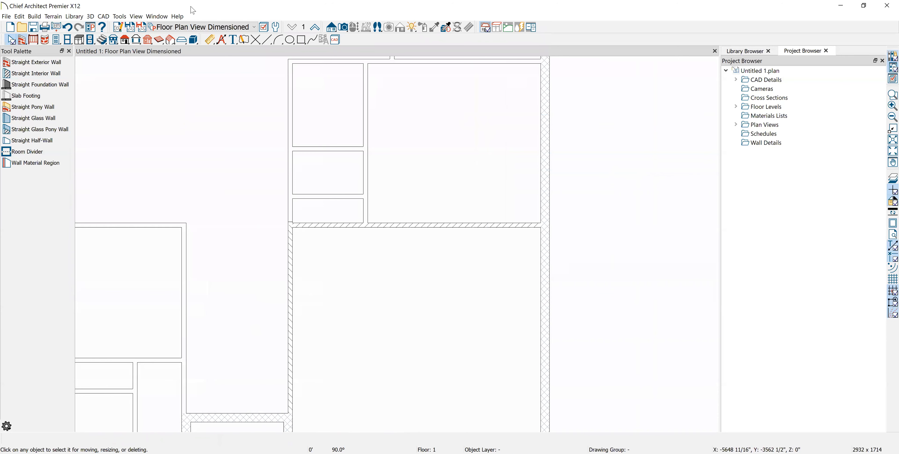
Draw an interior wall along the garage's top edge and select it
left_click(35, 74)
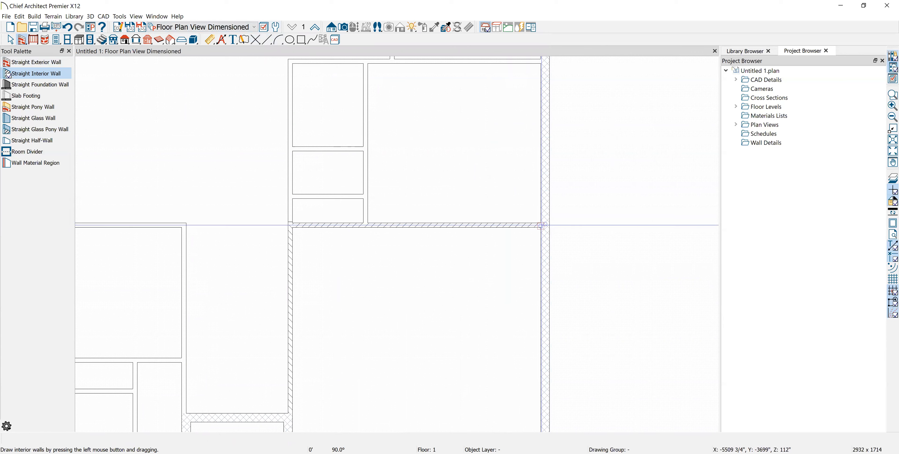
left_click_drag(540, 223, 368, 248)
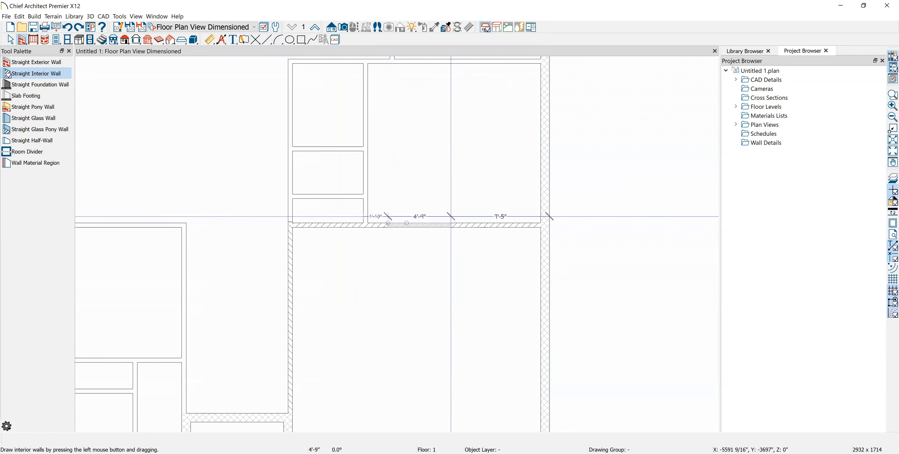
key("space")
scroll(454, 229, "up", 1)
left_click(454, 228)
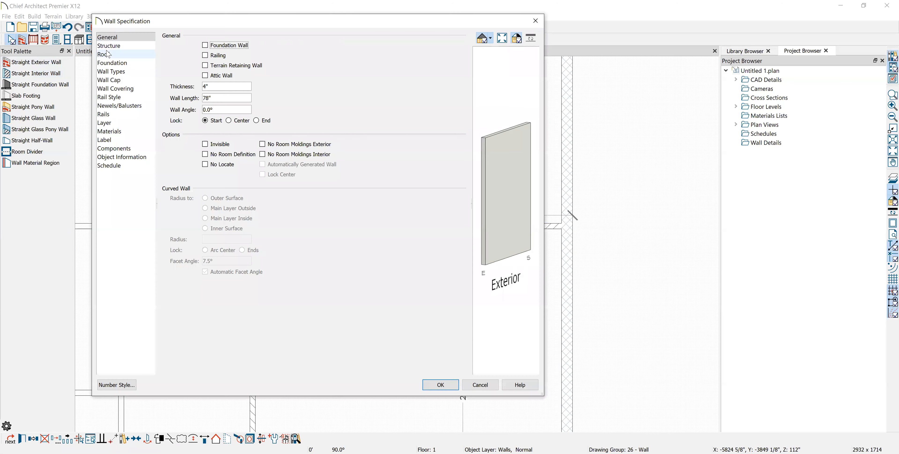
Confirm the garage wall's type is Interior-4, cancel, then reopen its Wall Types settings
left_click(115, 71)
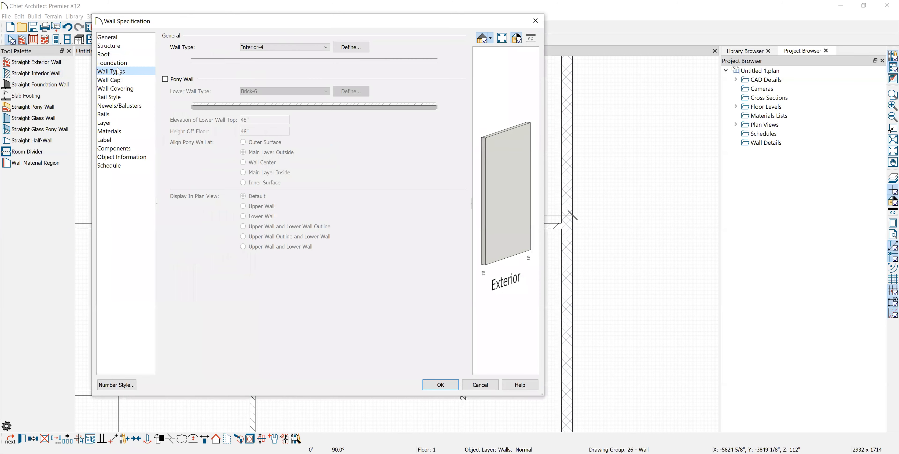
left_click(326, 49)
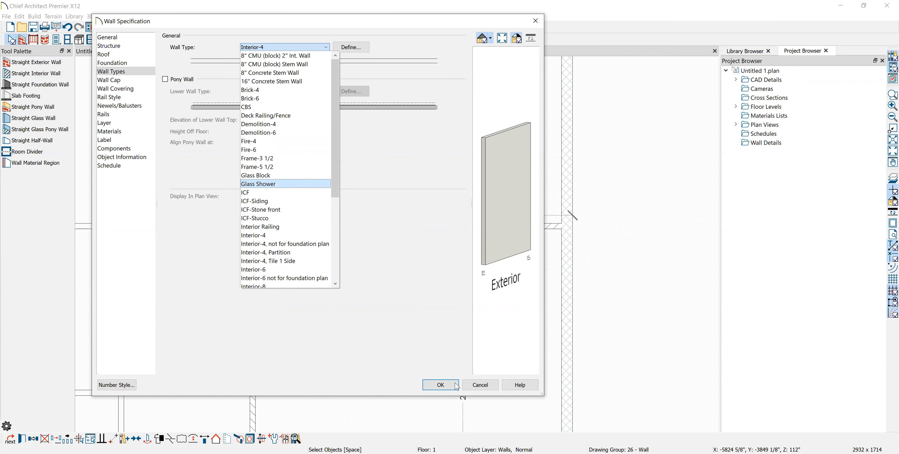
left_click(479, 386)
left_click(480, 385)
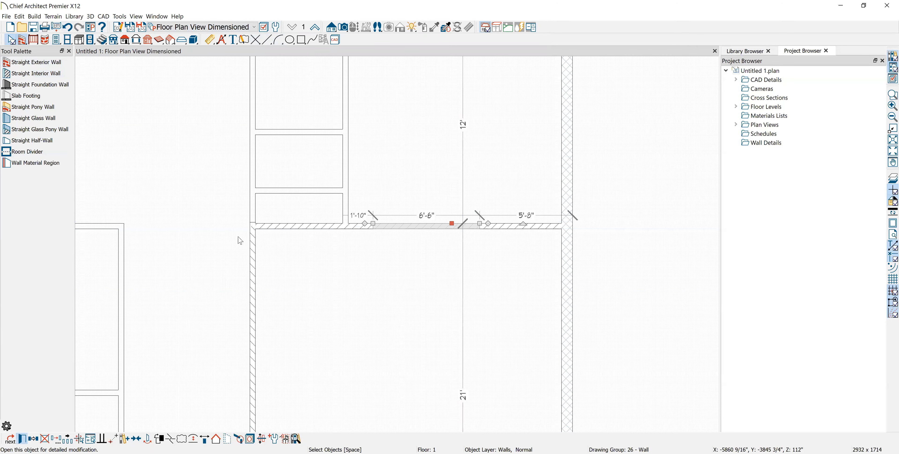
key("Return")
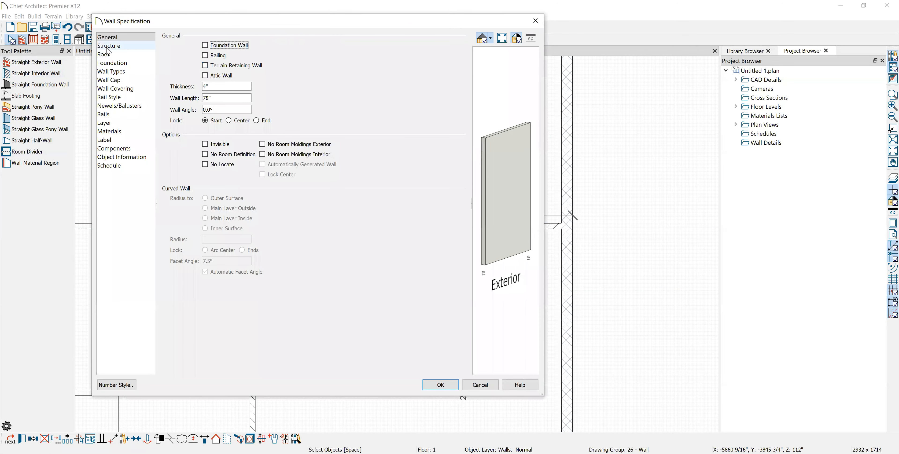
left_click(117, 72)
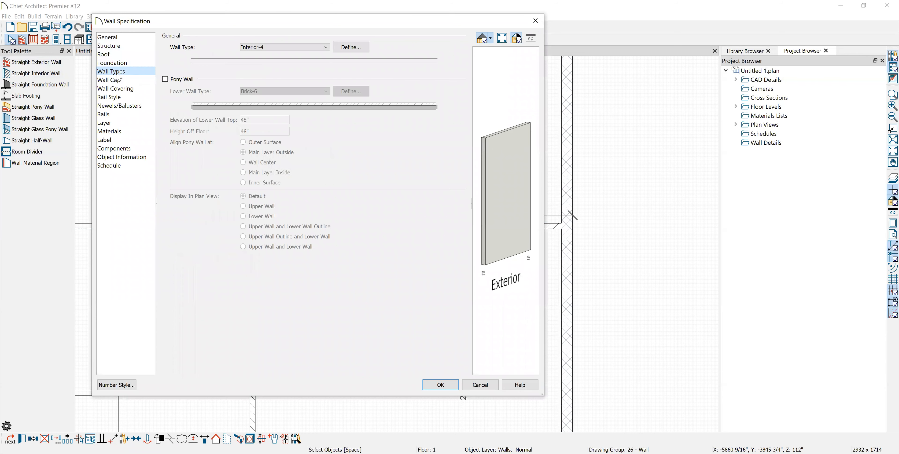
Restore a Hatch, Angle fill on the Interior-4 main layer and close all dialogs
left_click(351, 48)
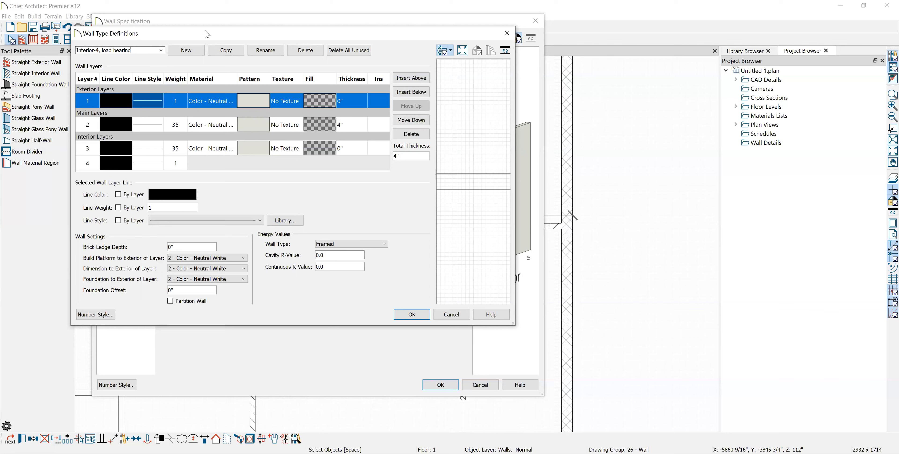
left_click(325, 132)
left_click(324, 128)
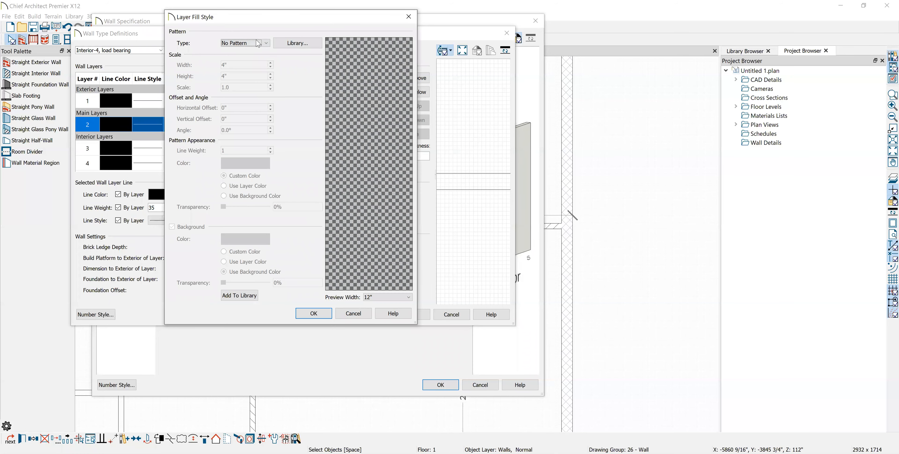
left_click(264, 43)
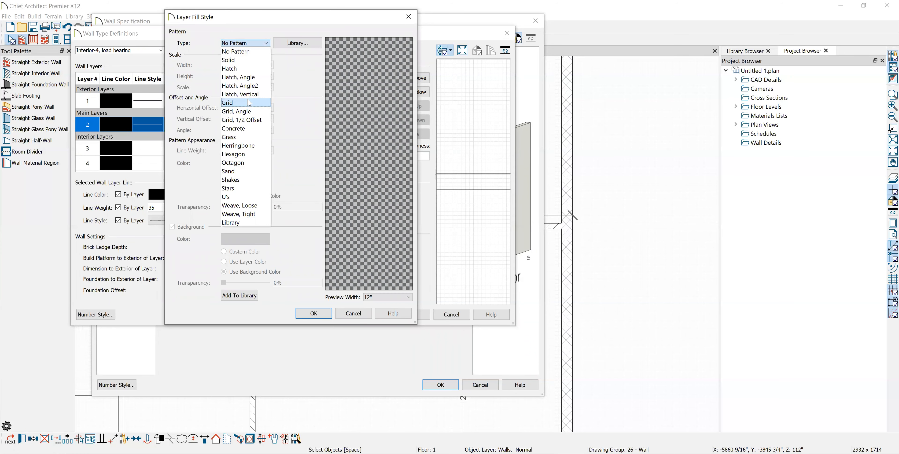
left_click(243, 80)
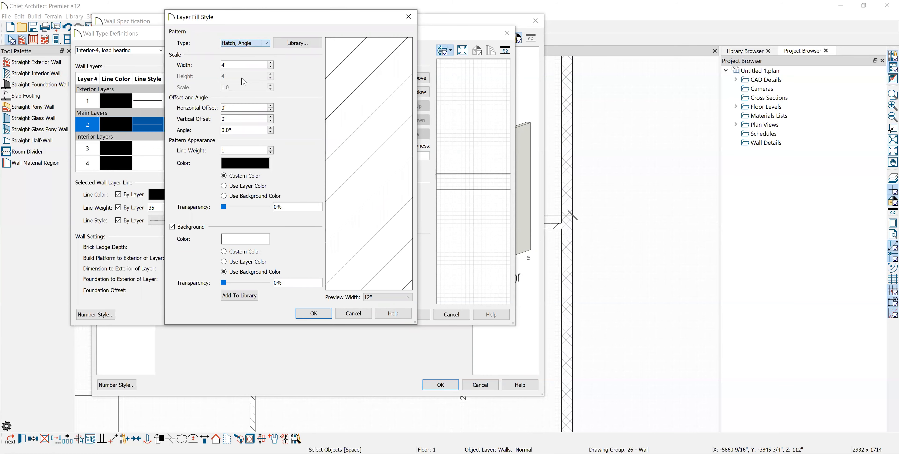
left_click(314, 314)
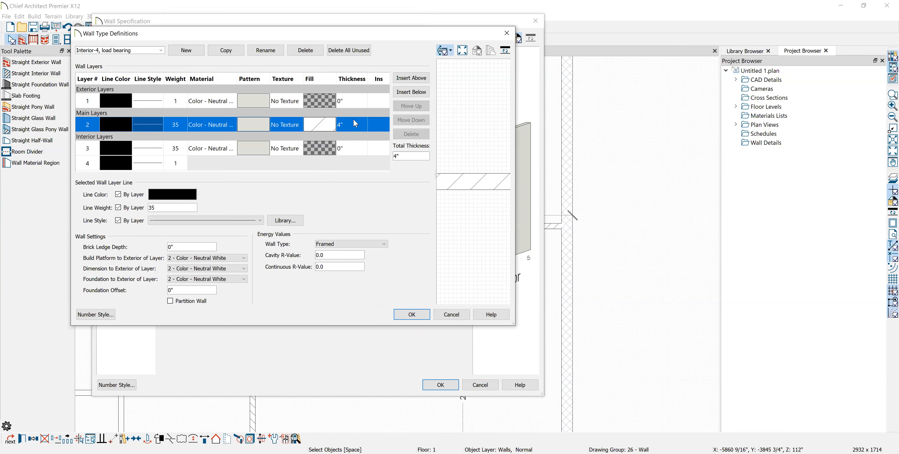
left_click(415, 318)
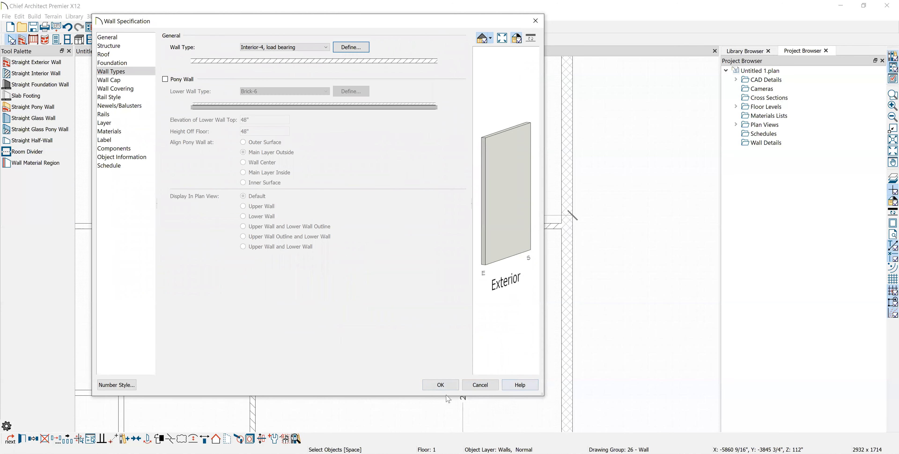
key("Return")
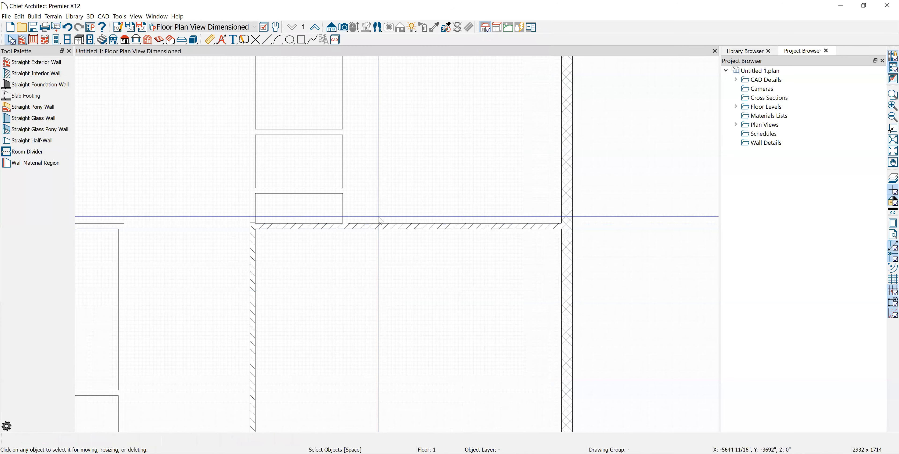
Stretch the hatched wall left and right to the side walls so it spans 18'-8"
left_click_drag(373, 226, 255, 226)
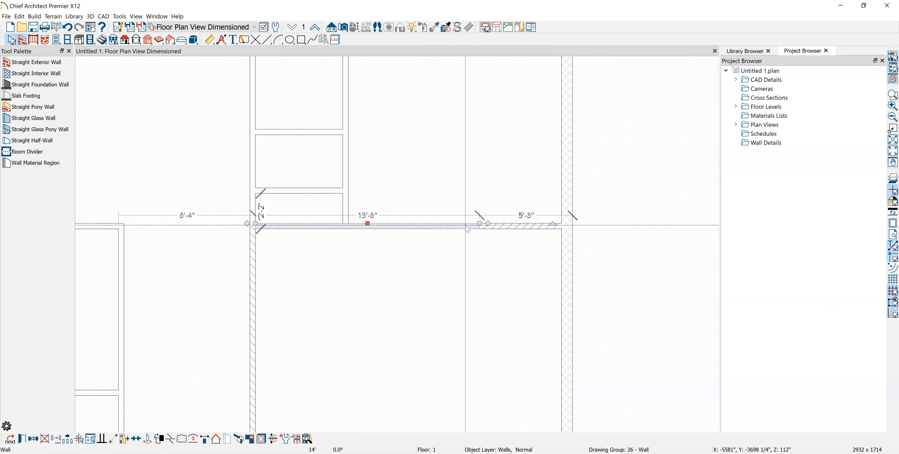
key("Escape")
left_click(479, 224)
key("Escape")
left_click_drag(477, 224, 448, 227)
key("Escape")
left_click(453, 223)
key("Escape")
key("Escape")
left_click(476, 224)
left_click_drag(477, 224, 564, 223)
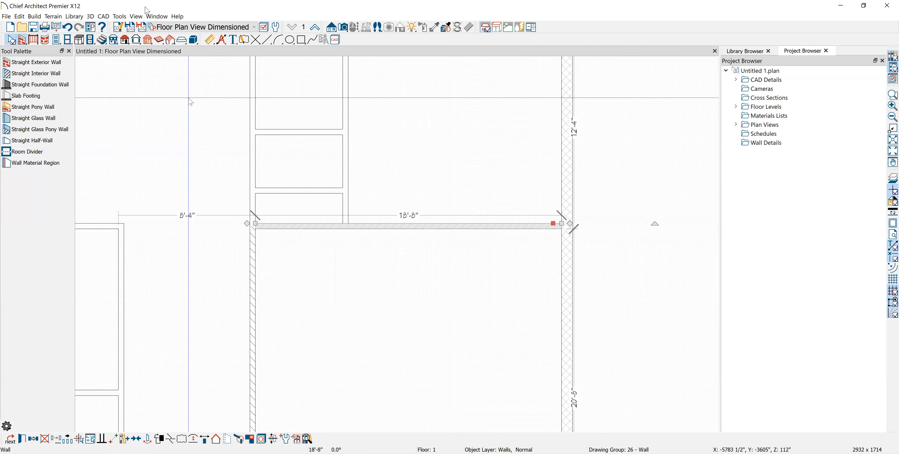
Draw a straight interior wall from the hatched wall down to the porch
left_click(7, 73)
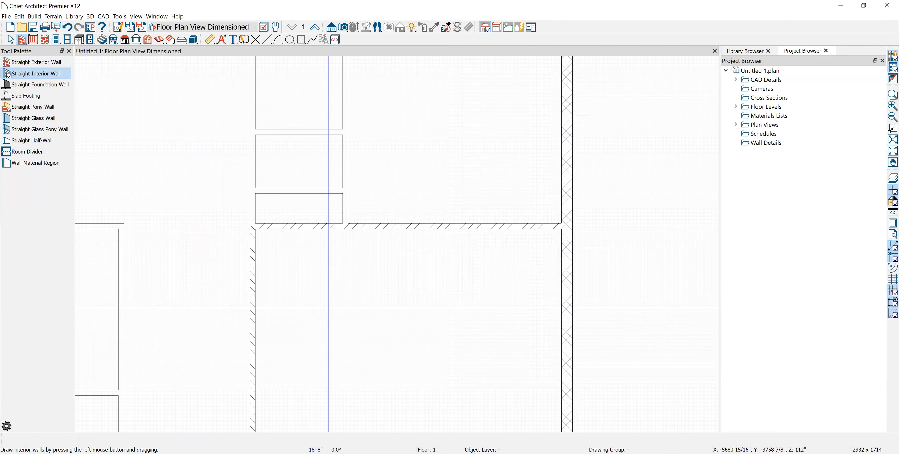
scroll(328, 308, "down", 3)
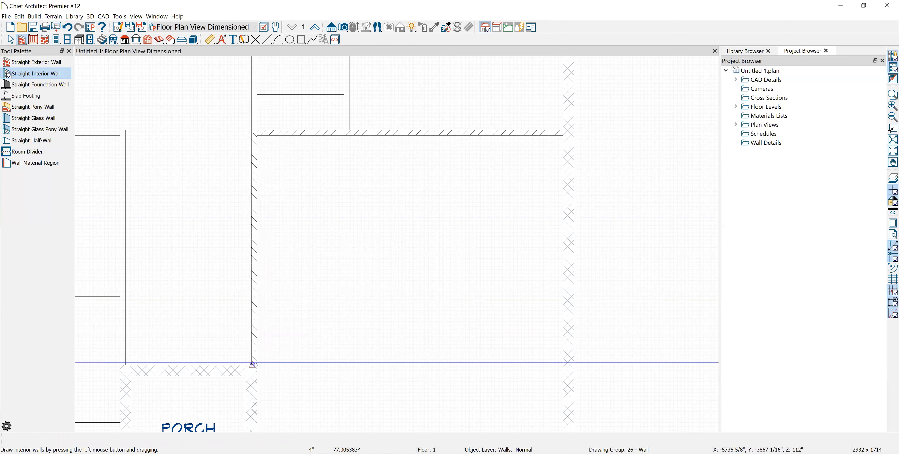
left_click_drag(257, 135, 253, 364)
key("space")
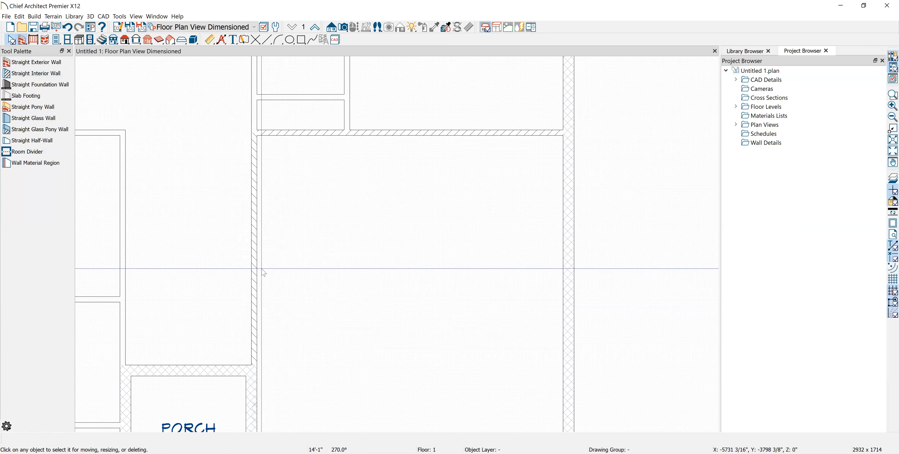
Break the new interior wall where it meets the hatched wall and select its lower piece
left_click(256, 258)
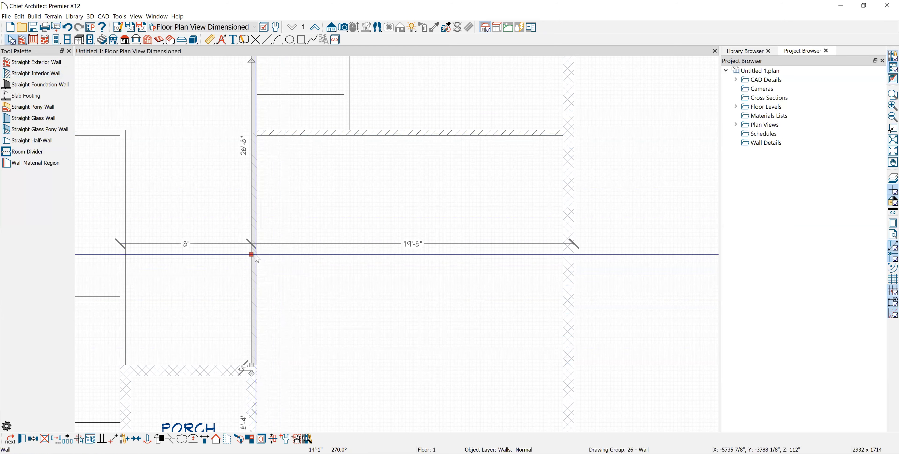
scroll(256, 258, "down", 2)
scroll(254, 251, "up", 1)
left_click(251, 204)
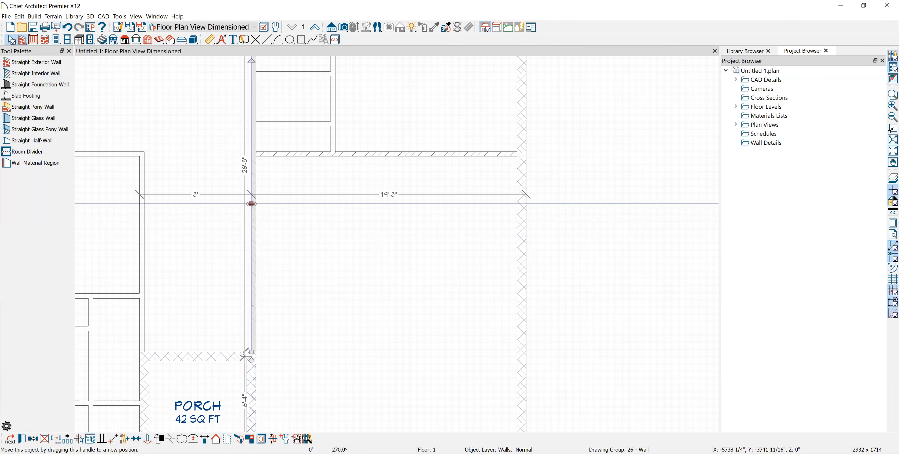
scroll(256, 143, "up", 1)
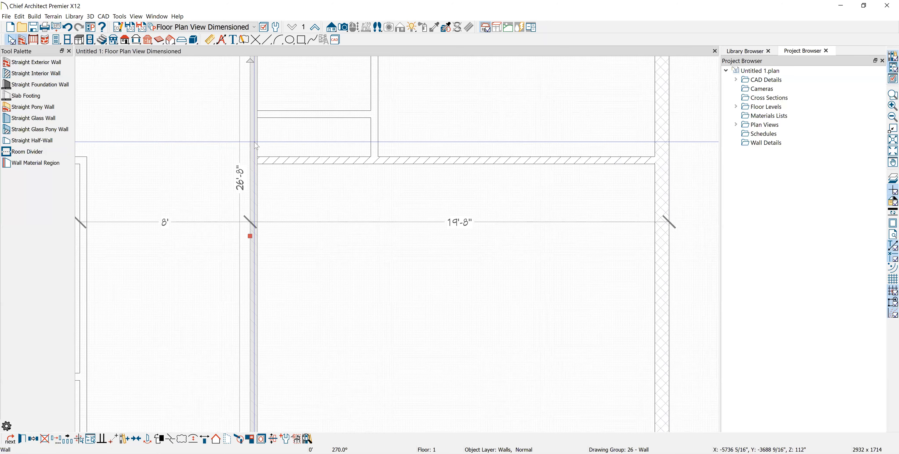
scroll(257, 144, "up", 1)
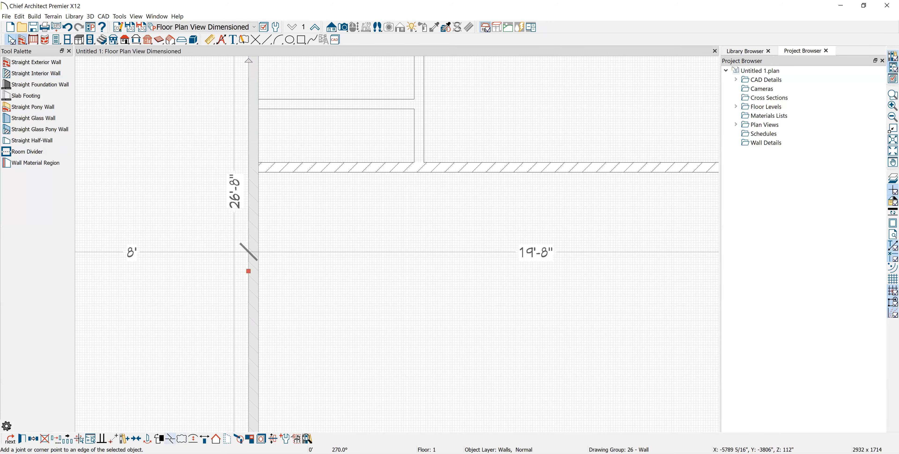
left_click(171, 439)
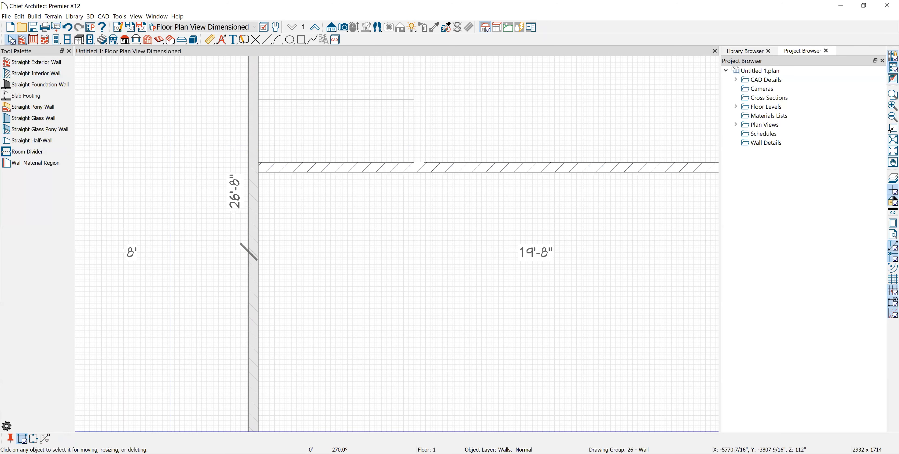
left_click(260, 166)
left_click(268, 223)
left_click(257, 236)
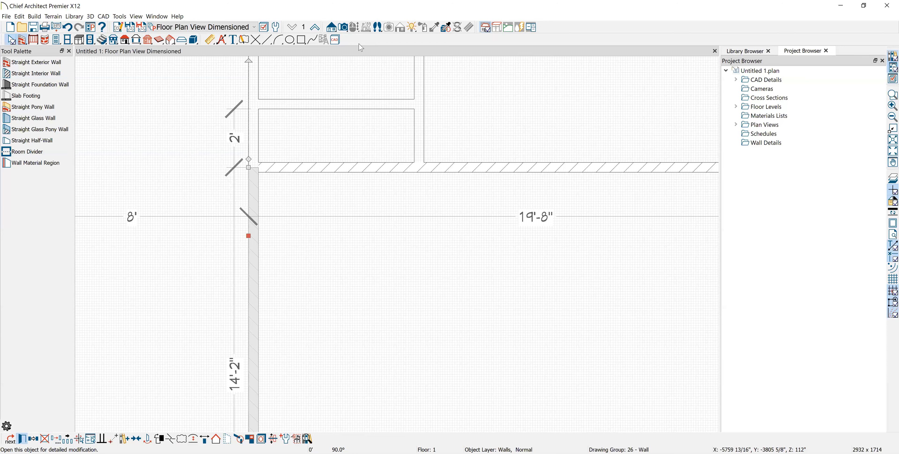
Change the lower wall piece's wall type to Interior-4, load bearing
left_click(21, 438)
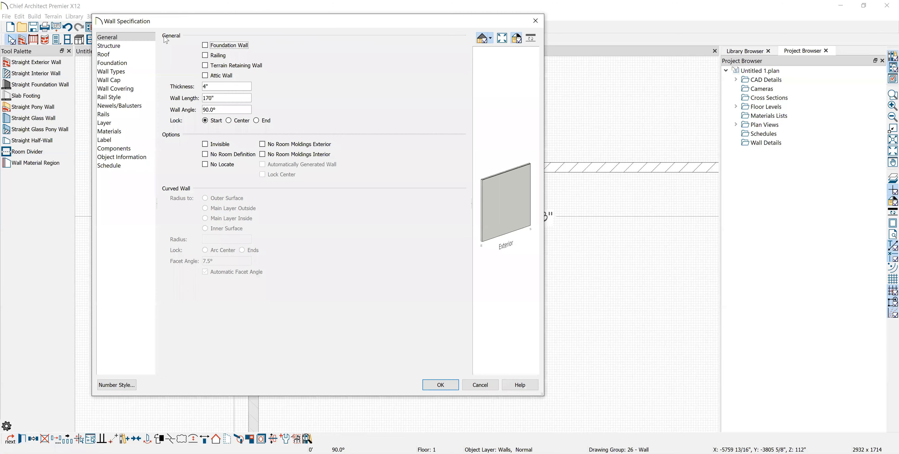
left_click(110, 72)
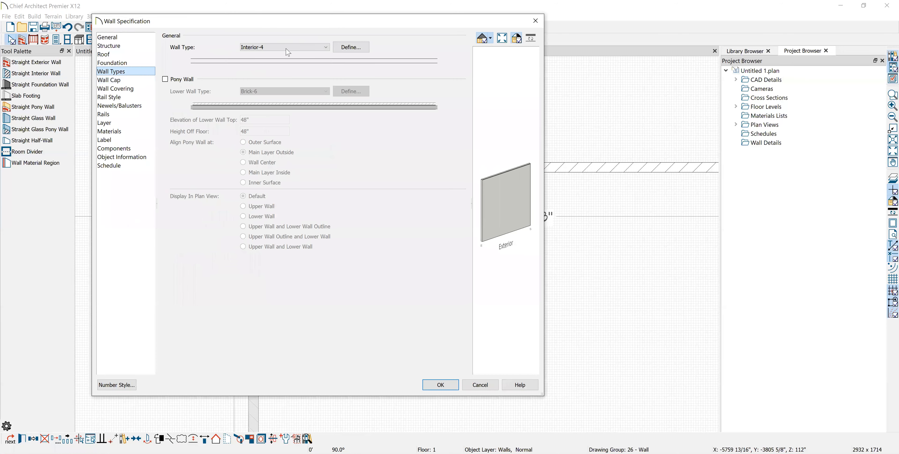
left_click(327, 48)
left_click(330, 278)
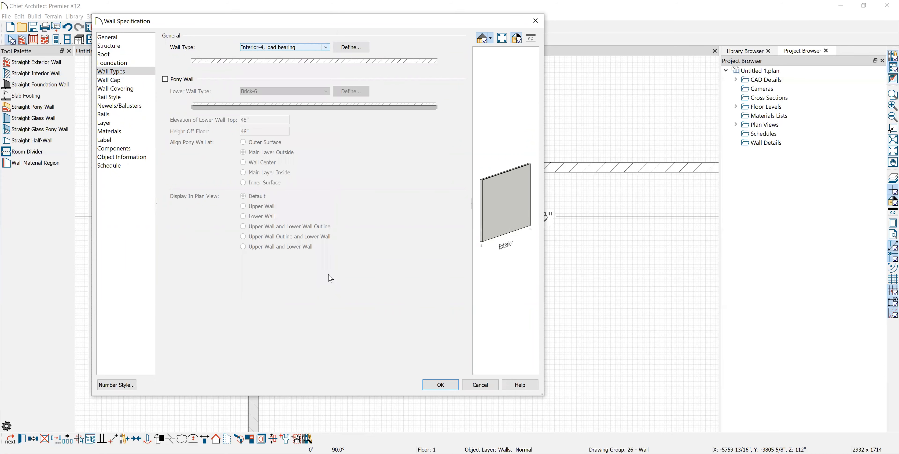
left_click(440, 385)
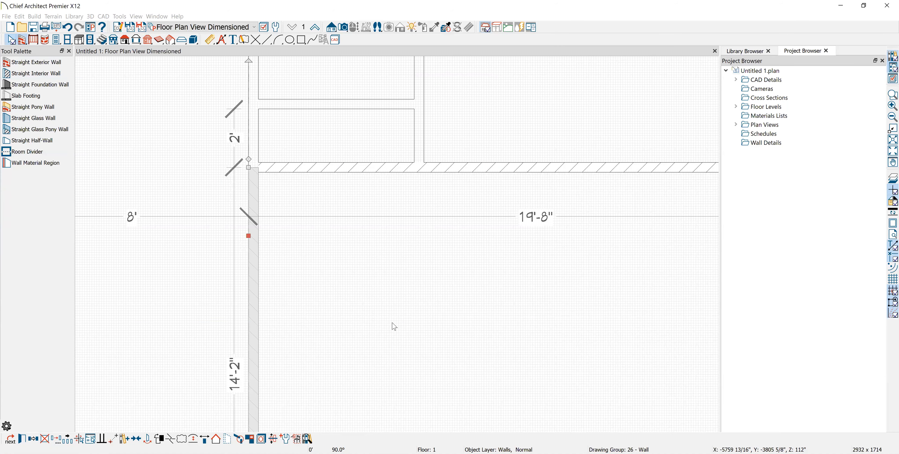
scroll(358, 256, "down", 4)
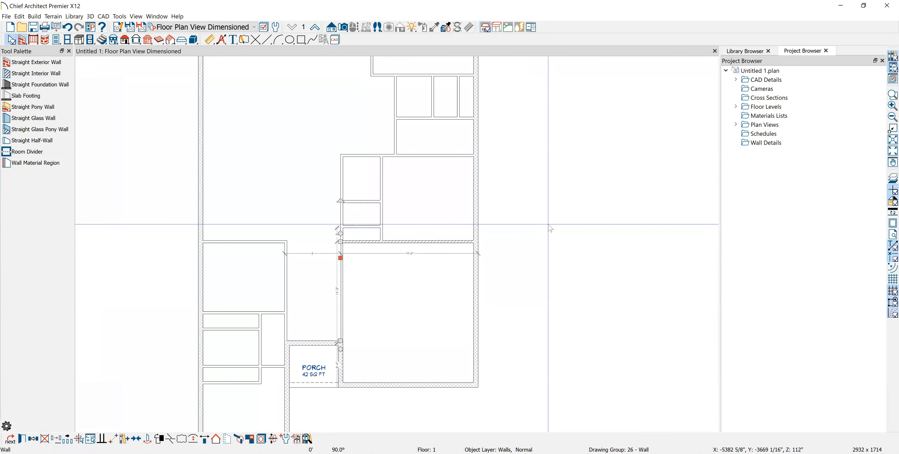
Select a traced porch line and turn off display of its cad drawings layer
left_click(550, 223)
middle_click_drag(409, 377, 411, 356)
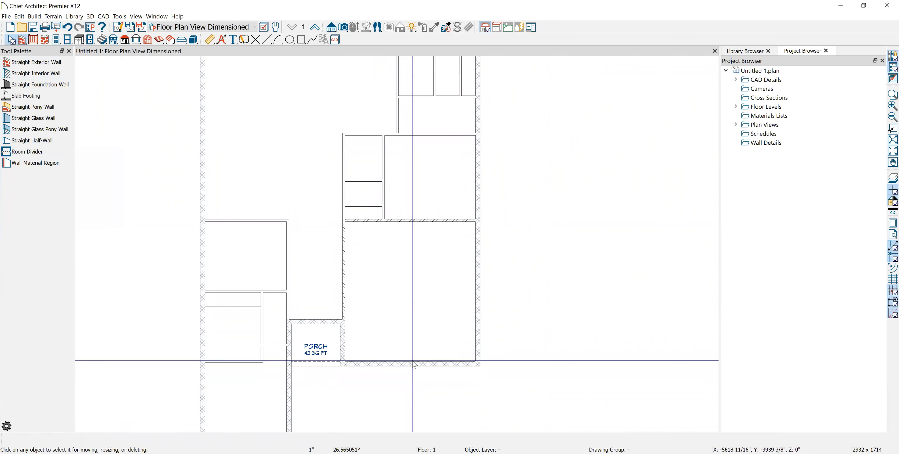
left_click(408, 363)
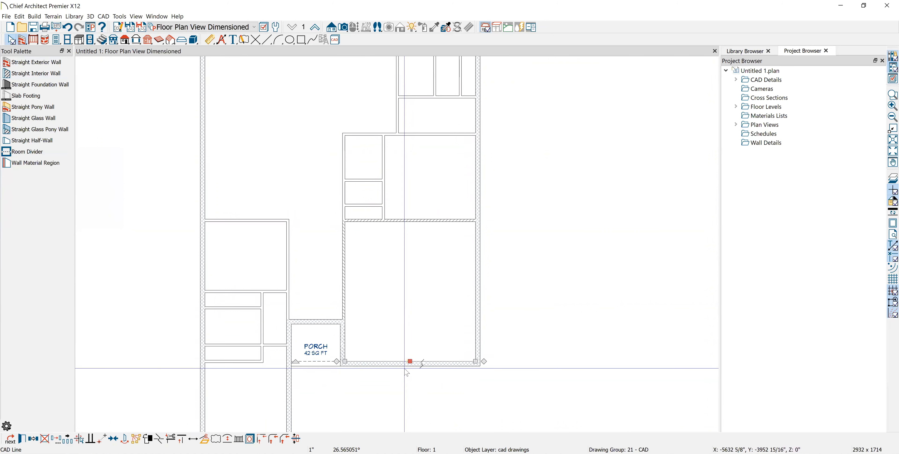
scroll(415, 402, "up", 2)
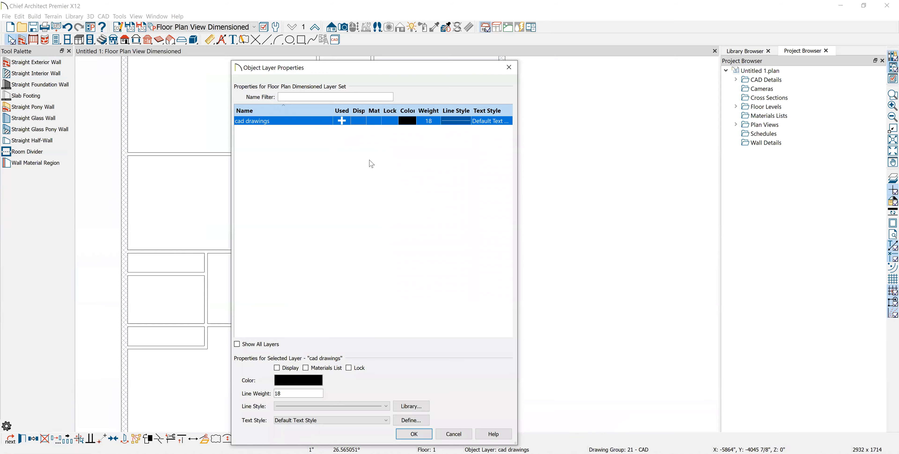
left_click(413, 434)
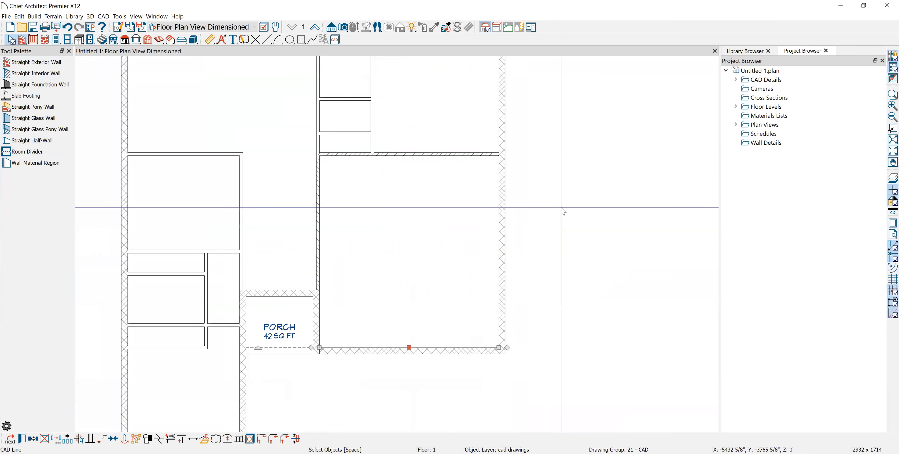
scroll(456, 276, "down", 3)
scroll(418, 173, "up", 3)
scroll(428, 174, "down", 3)
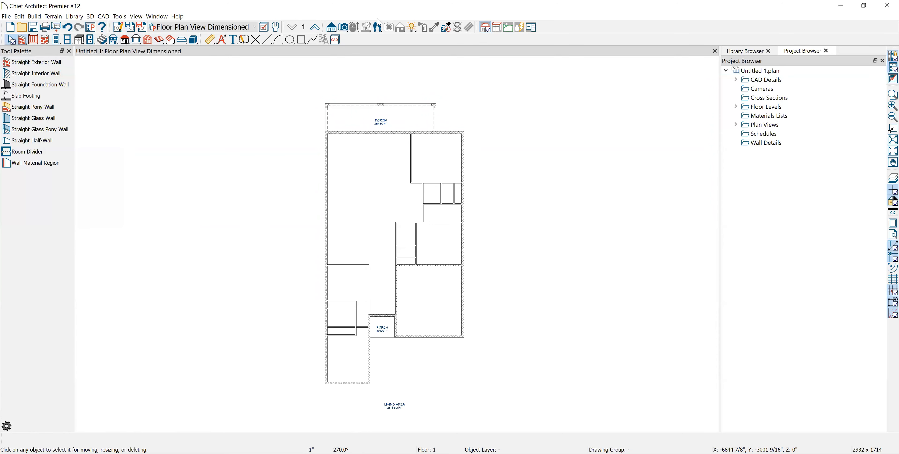
Create a Perspective Floor Overview camera and orbit it to look down on the floor
left_click(344, 28)
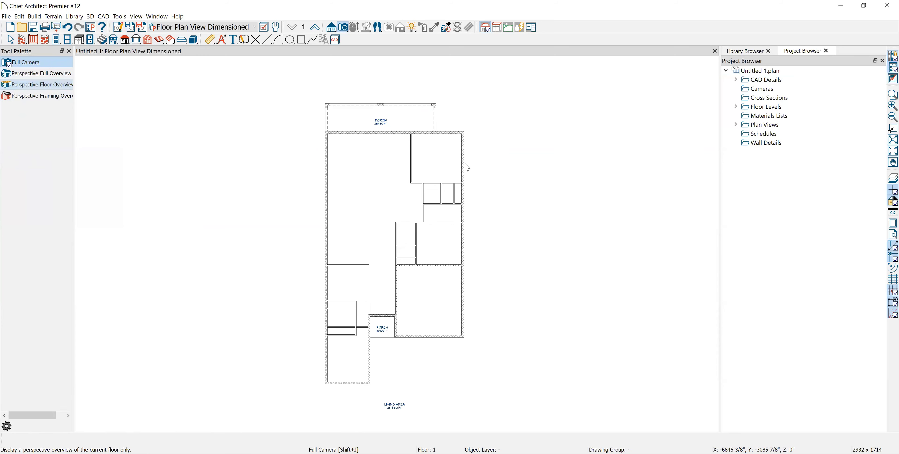
scroll(375, 267, "up", 5)
left_click_drag(342, 279, 357, 315)
Pan, zoom and orbit the 3D overview into a low side perspective showing full-height outer walls
scroll(387, 333, "up", 4)
scroll(388, 321, "down", 3)
middle_click_drag(394, 240, 390, 192)
scroll(356, 271, "up", 4)
scroll(354, 267, "down", 3)
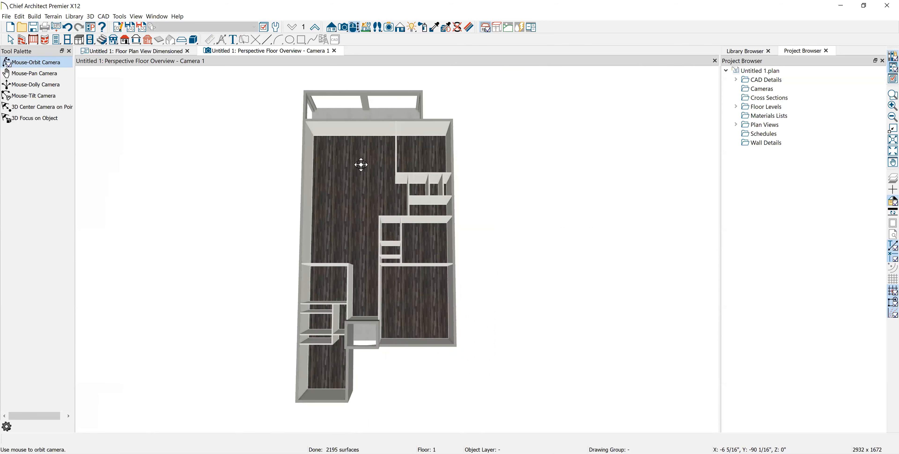
mouse_move(377, 190)
left_mouse_down()
mouse_move(375, 139)
mouse_move(379, 194)
left_mouse_up()
scroll(408, 202, "up", 5)
scroll(407, 221, "down", 5)
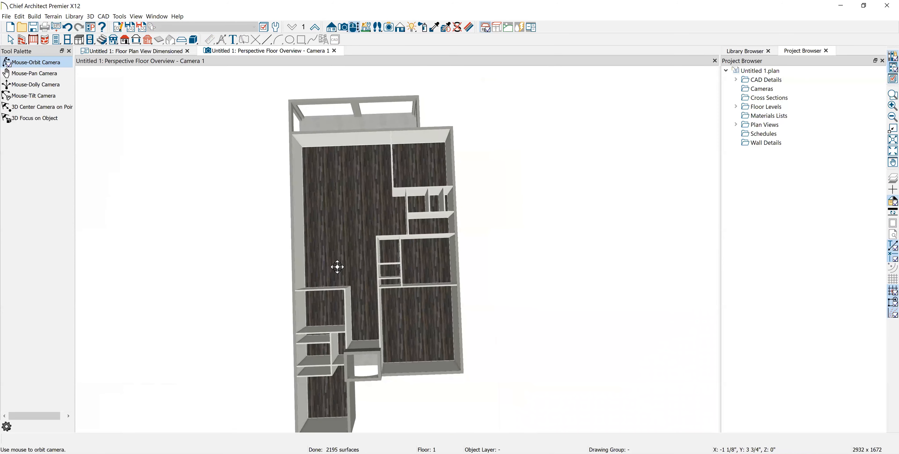
left_click_drag(332, 219, 301, 169)
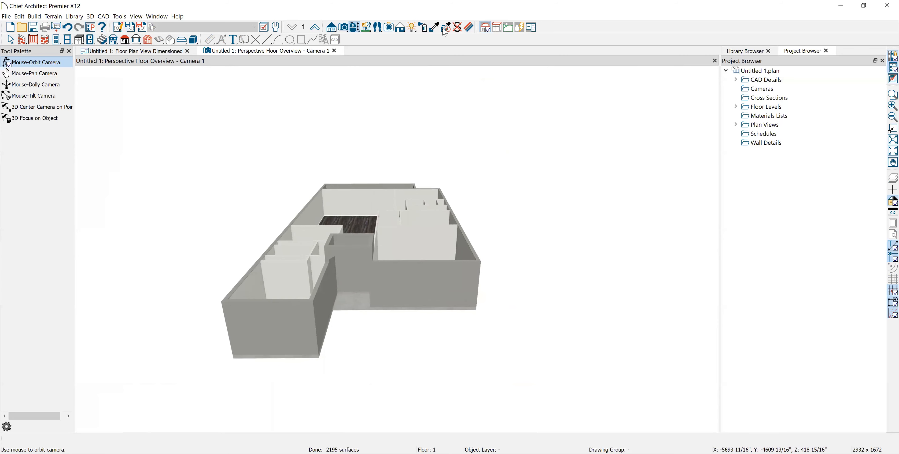